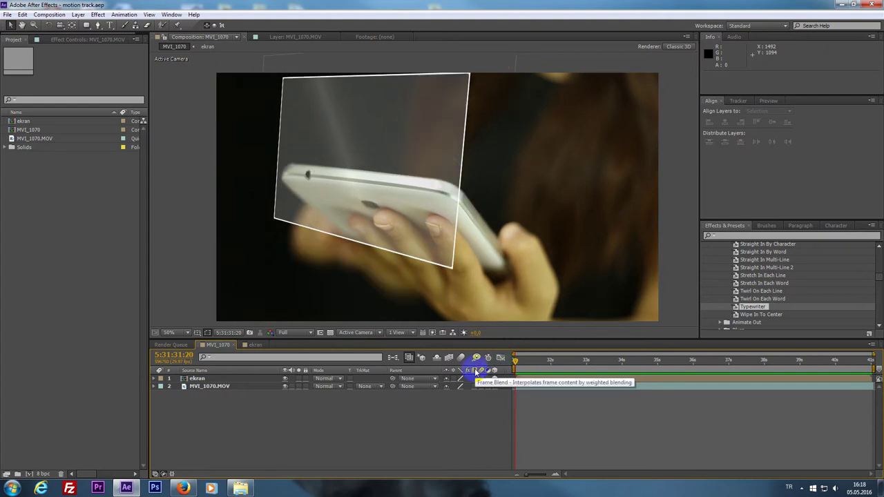
Preview the finished MVI_1070 composition, then open the ekran composition to examine how it is built
{"action": "key", "text": "space"}
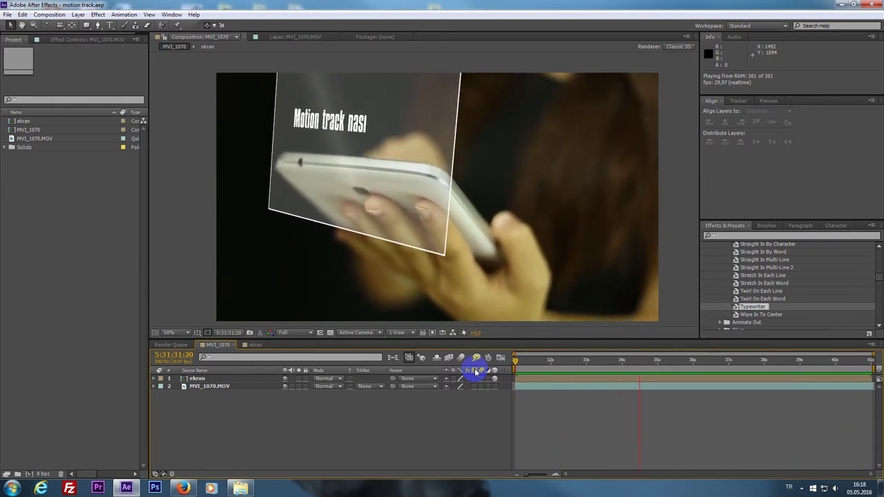
{"action": "key", "text": "space"}
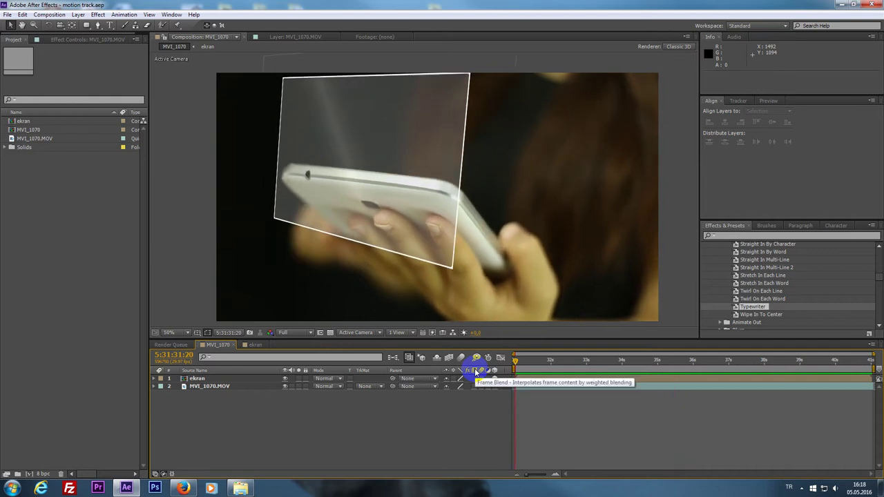
{"action": "left_click", "coordinate": [58, 194]}
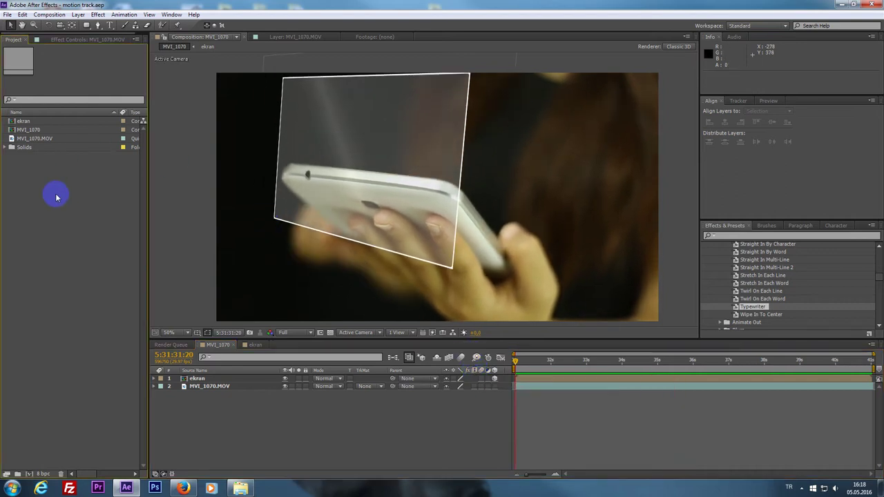
{"action": "left_click", "coordinate": [35, 122]}
{"action": "double_click", "coordinate": [27, 122]}
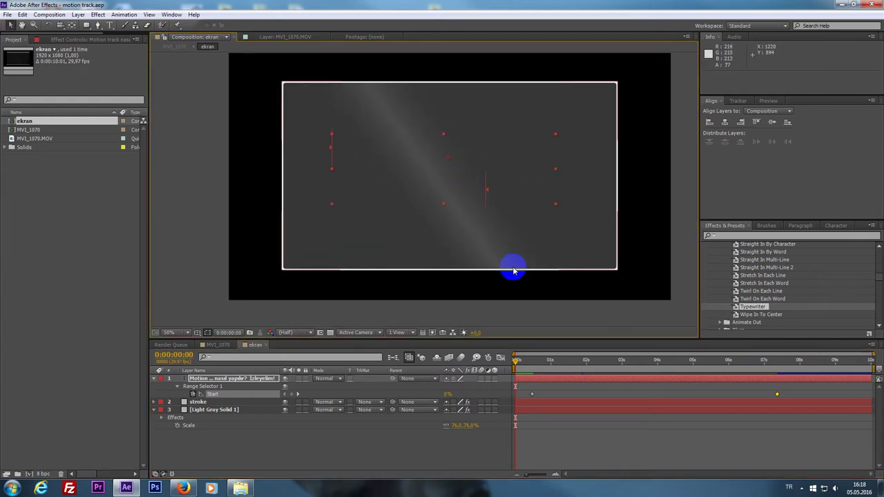
Create a new composition named ekran_2 with the HDTV 1080 29.97 preset and a duration of 0:00:10:01
{"action": "left_click", "coordinate": [35, 233]}
{"action": "key", "text": "ctrl+n"}
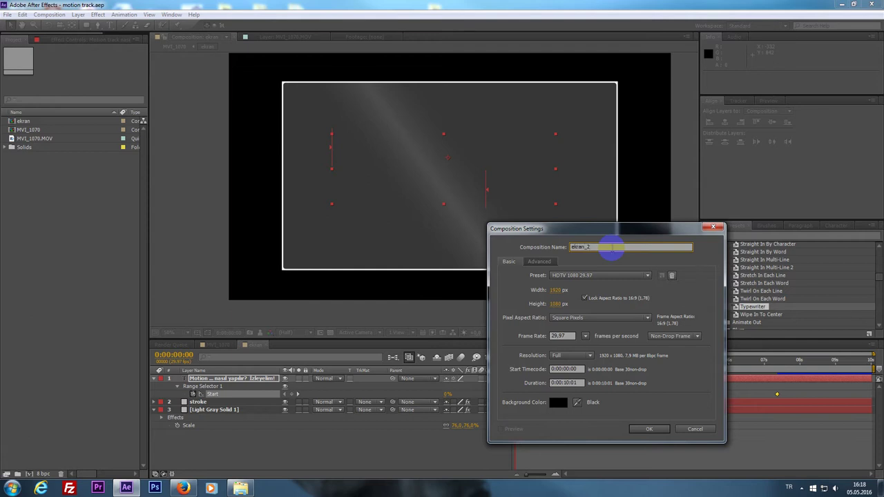
{"action": "key", "text": "Return"}
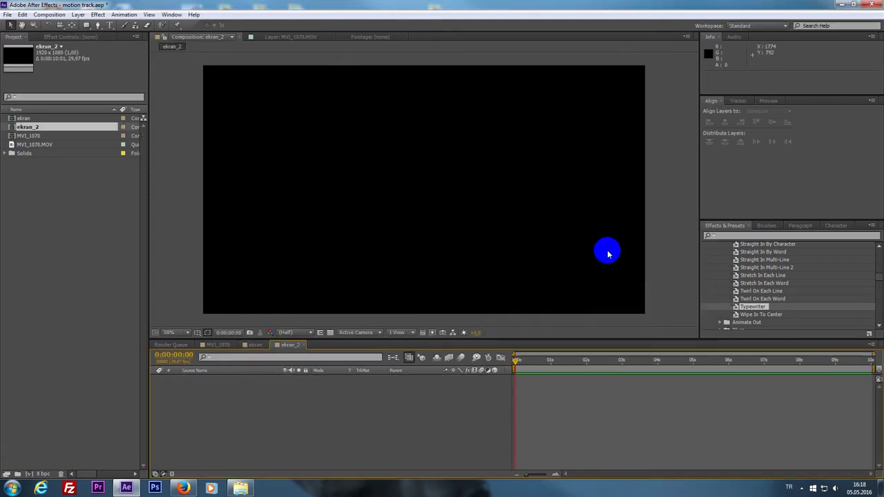
Add a text layer in ekran_2 with the first line "Motion Track Nasıl Yapılır?"
{"action": "left_click", "coordinate": [109, 26]}
{"action": "left_click", "coordinate": [355, 207]}
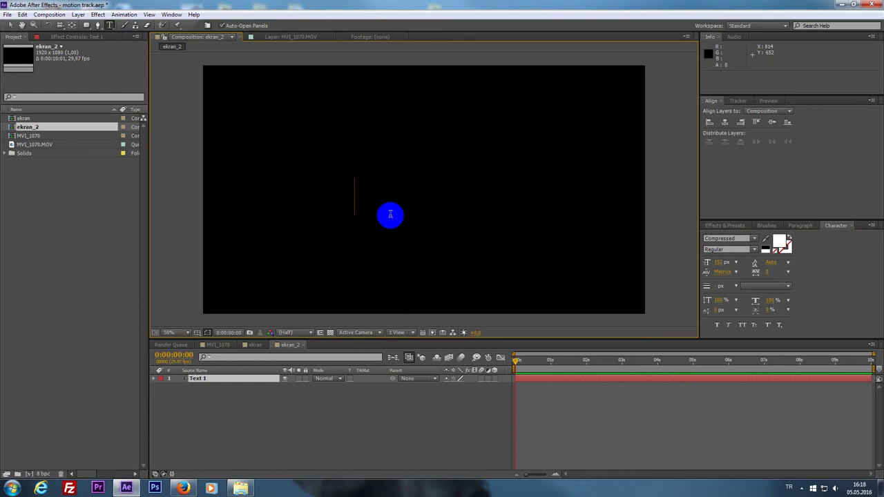
{"action": "type", "text": "Moti"}
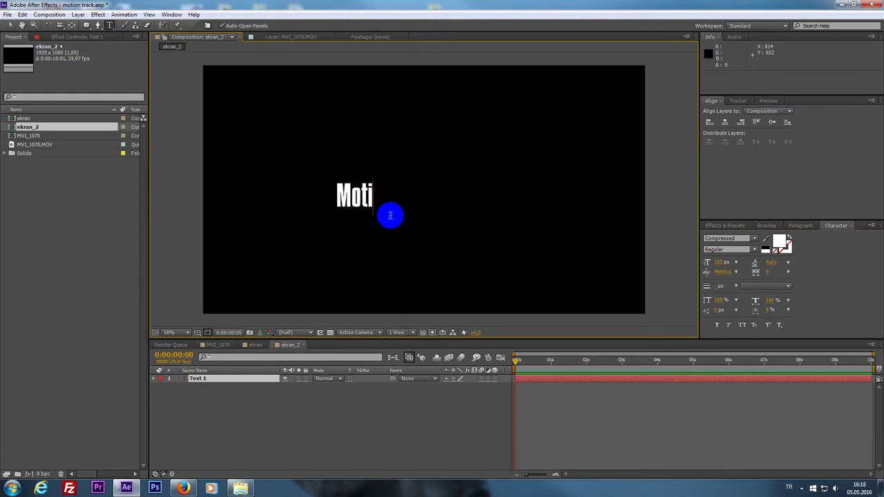
{"action": "type", "text": "on T"}
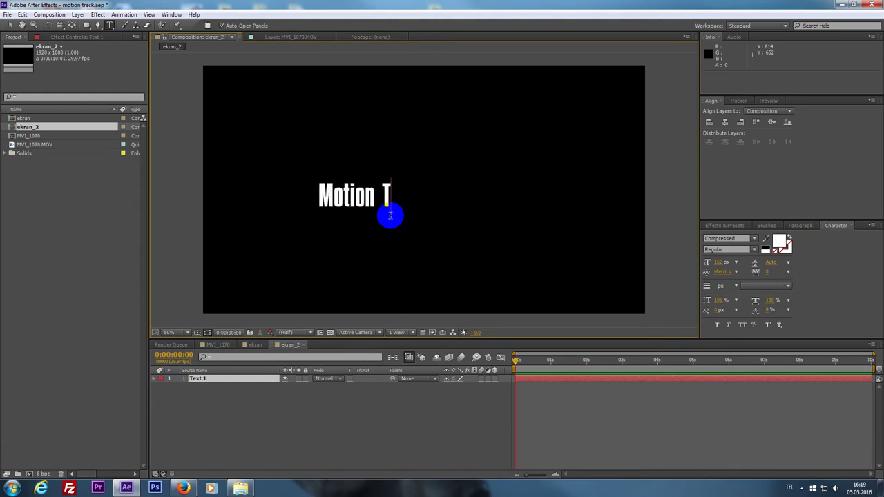
{"action": "type", "text": "rack"}
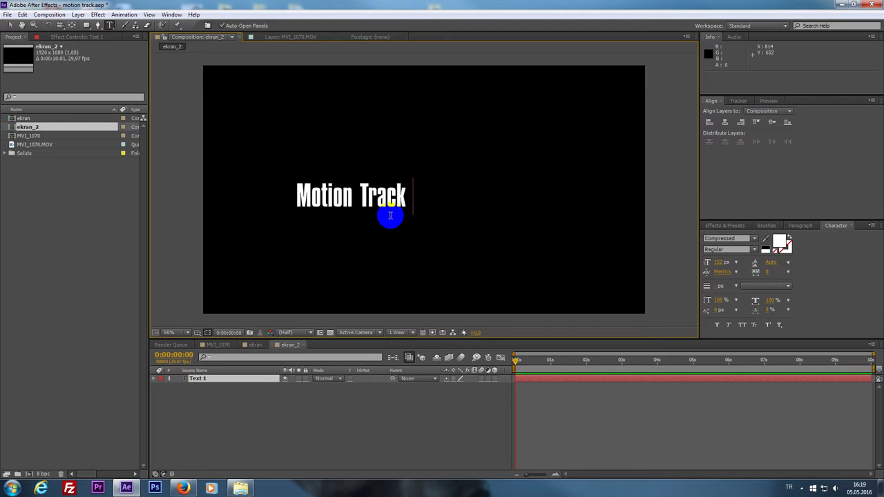
{"action": "type", "text": " n"}
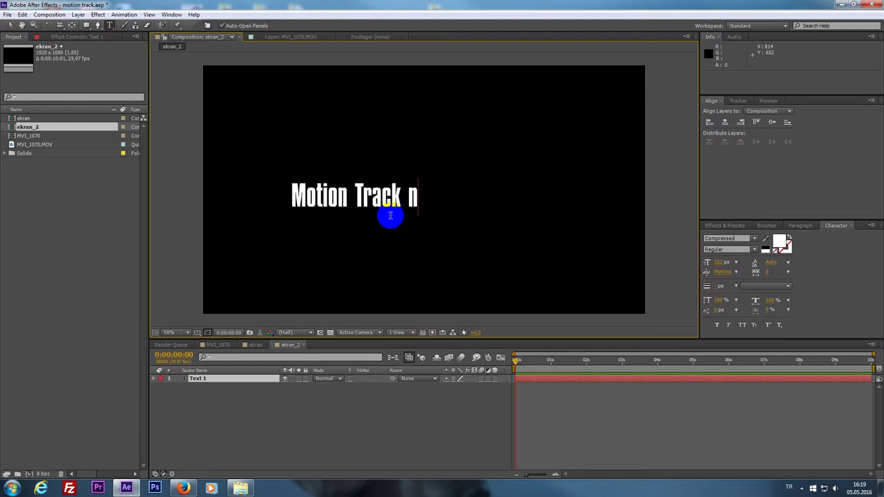
{"action": "key", "text": "BackSpace"}
{"action": "type", "text": "Nasıl"}
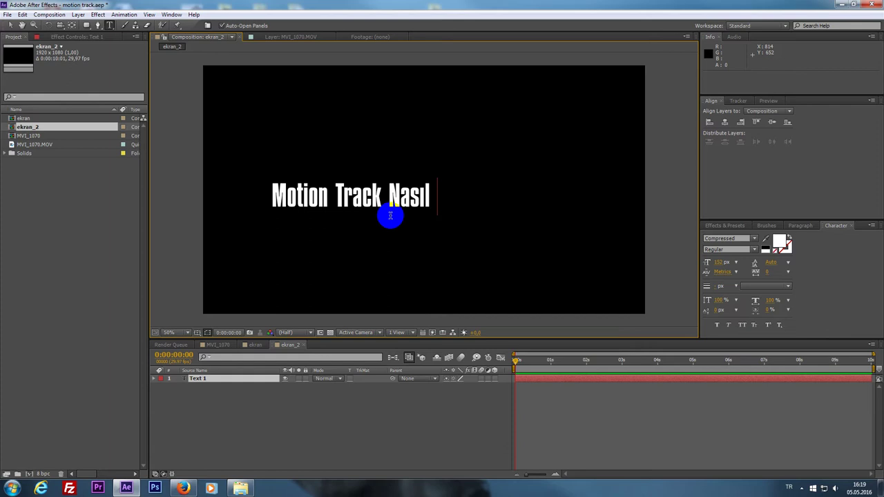
{"action": "key", "text": "BackSpace"}
{"action": "key", "text": "BackSpace"}
{"action": "key", "text": "BackSpace"}
{"action": "key", "text": "BackSpace"}
{"action": "key", "text": "BackSpace"}
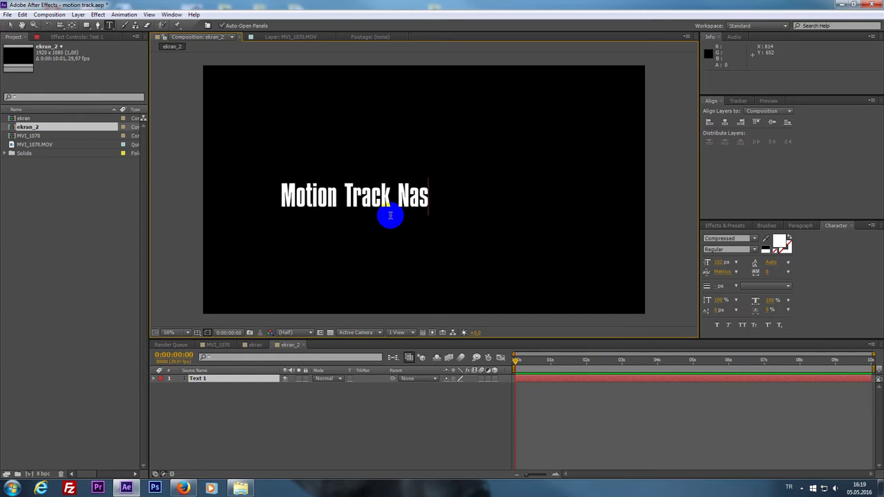
{"action": "type", "text": "Nasıl y"}
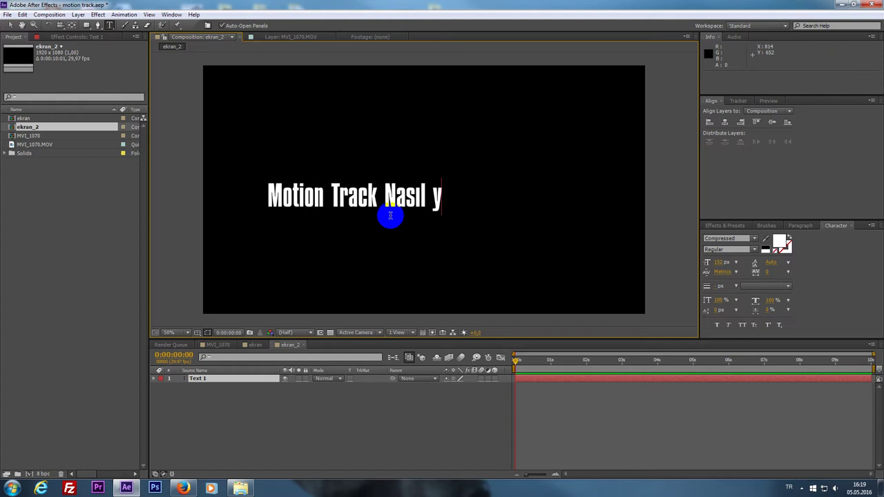
{"action": "key", "text": "BackSpace"}
{"action": "type", "text": "Ya"}
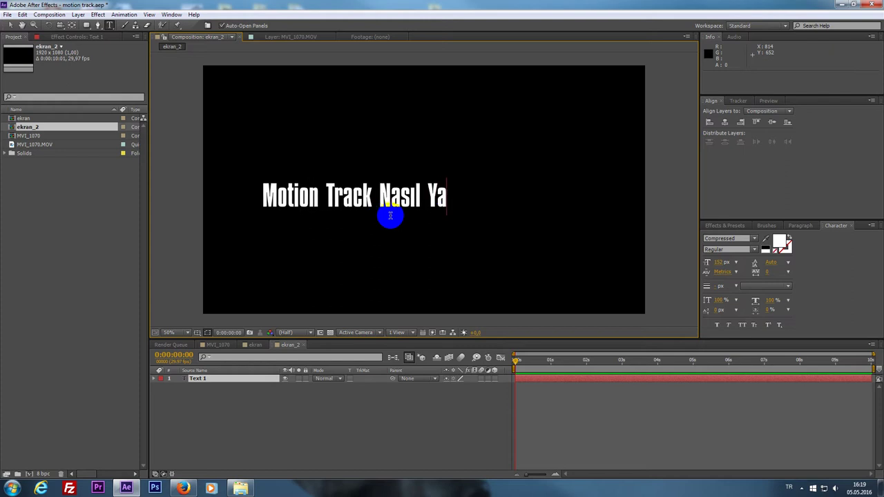
{"action": "type", "text": "pılır? "}
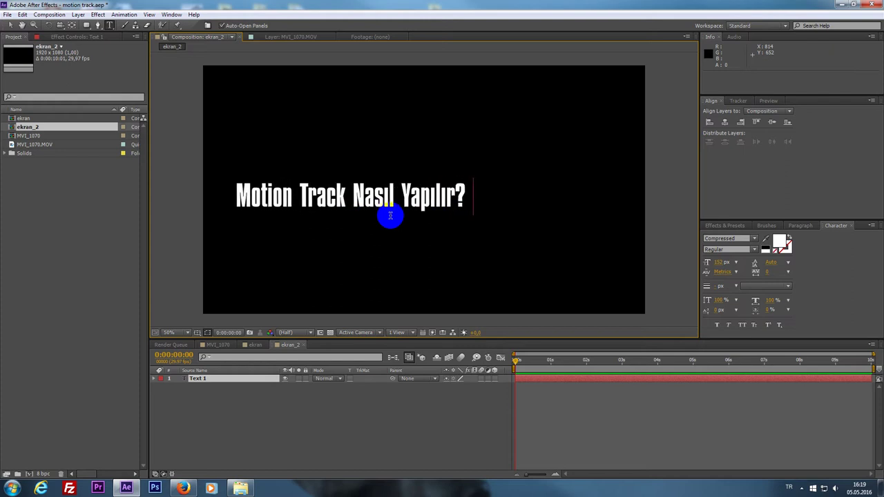
Add "İzleyelim!" as the second line of the text and finish text editing
{"action": "type", "text": "İz"}
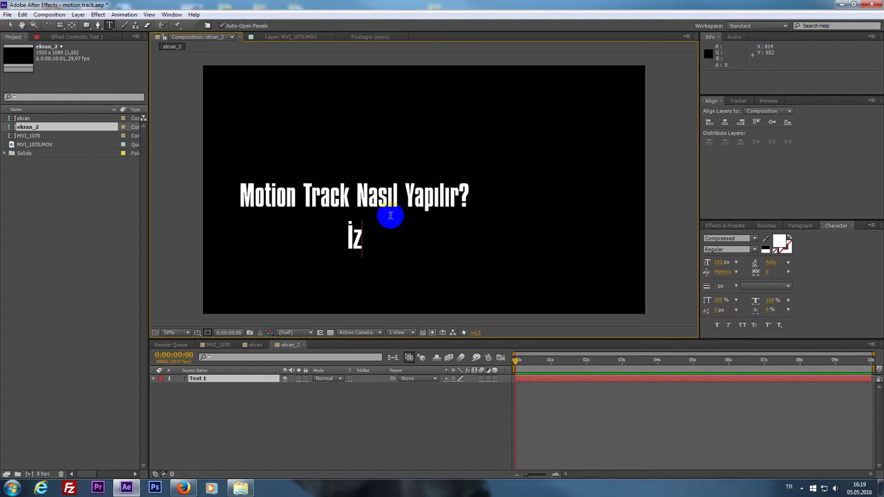
{"action": "type", "text": "leye"}
{"action": "key", "text": "BackSpace"}
{"action": "type", "text": "ye"}
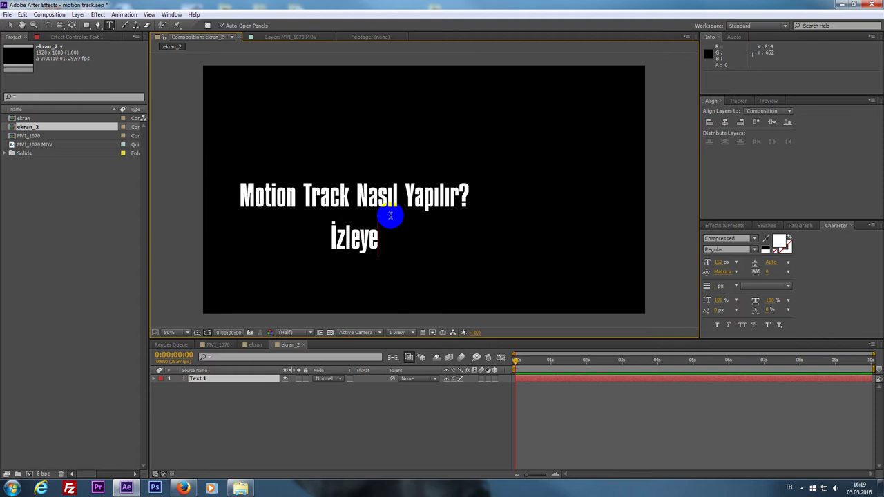
{"action": "type", "text": "lim"}
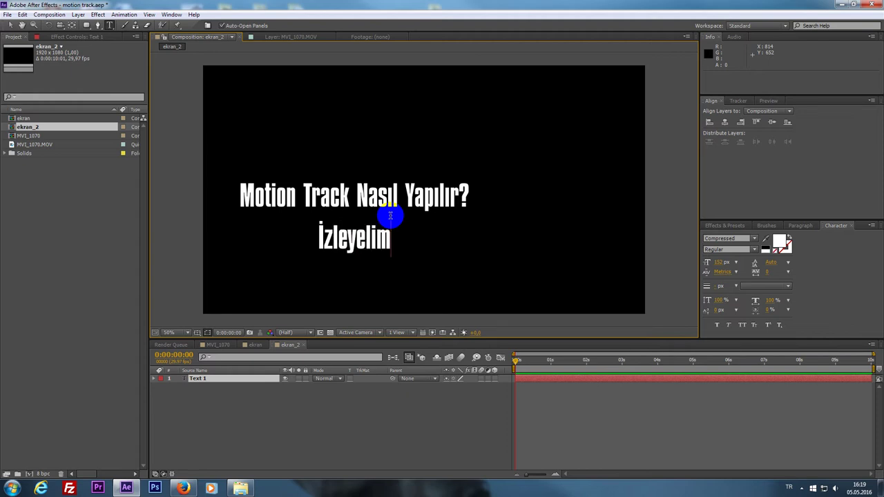
{"action": "type", "text": "!"}
{"action": "left_click", "coordinate": [11, 25]}
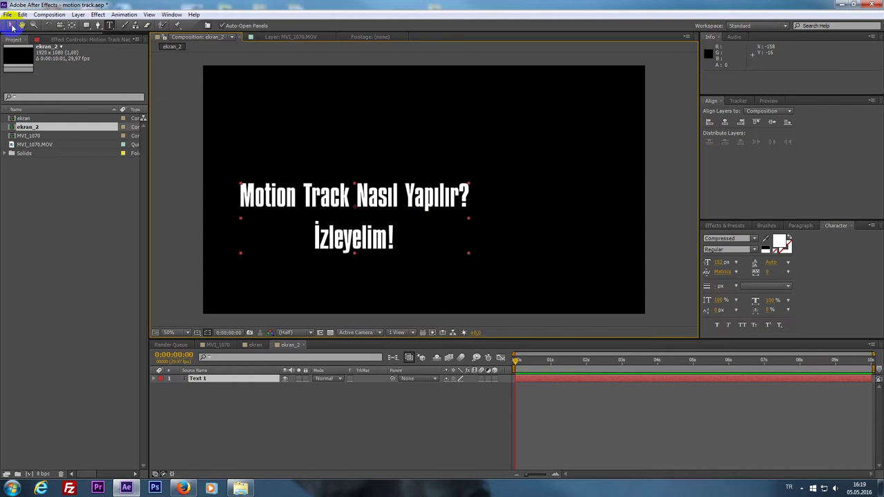
Move the text layer near the middle of the composition, to about position 960, 482, and keep it selected
{"action": "left_click", "coordinate": [251, 332]}
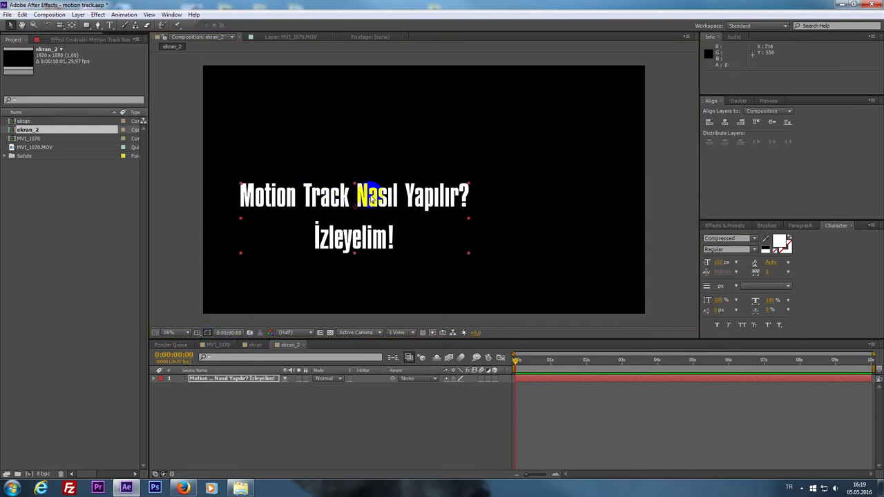
{"action": "left_click_drag", "start_coordinate": [371, 199], "coordinate": [440, 168]}
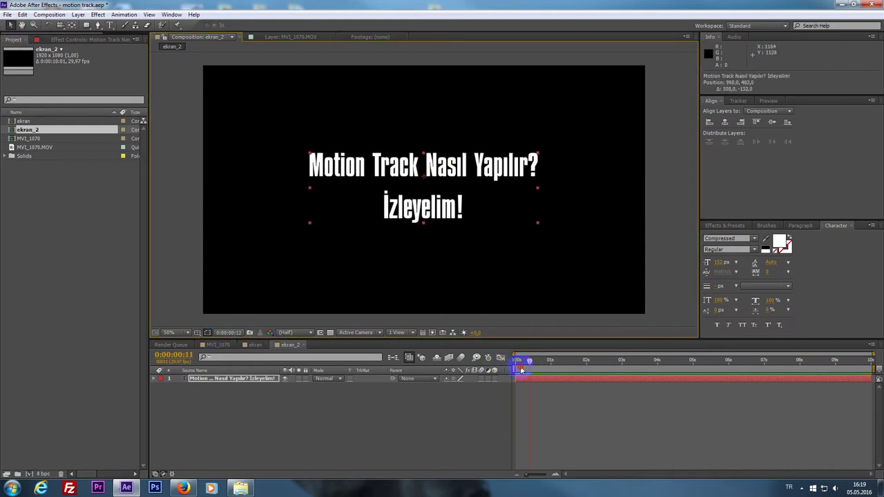
{"action": "left_click", "coordinate": [572, 392]}
{"action": "left_click", "coordinate": [545, 380]}
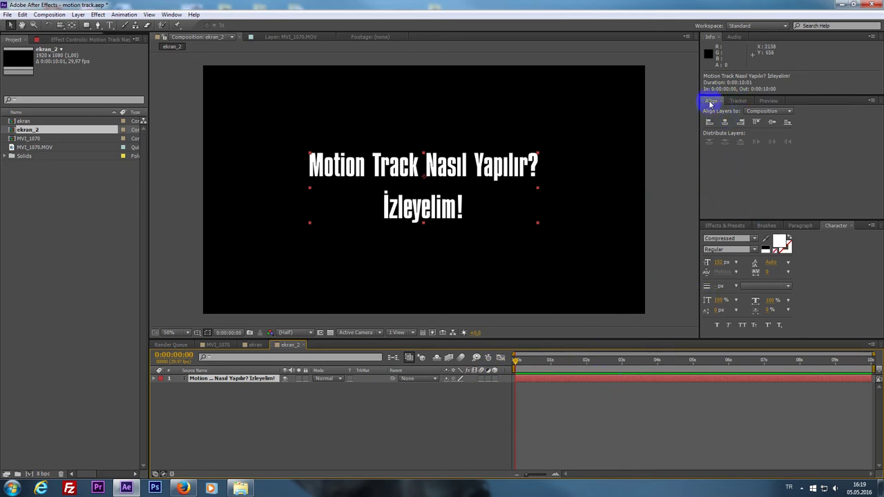
Center the text layer horizontally and vertically with the Align functions relative to the composition
{"action": "left_click", "coordinate": [171, 14]}
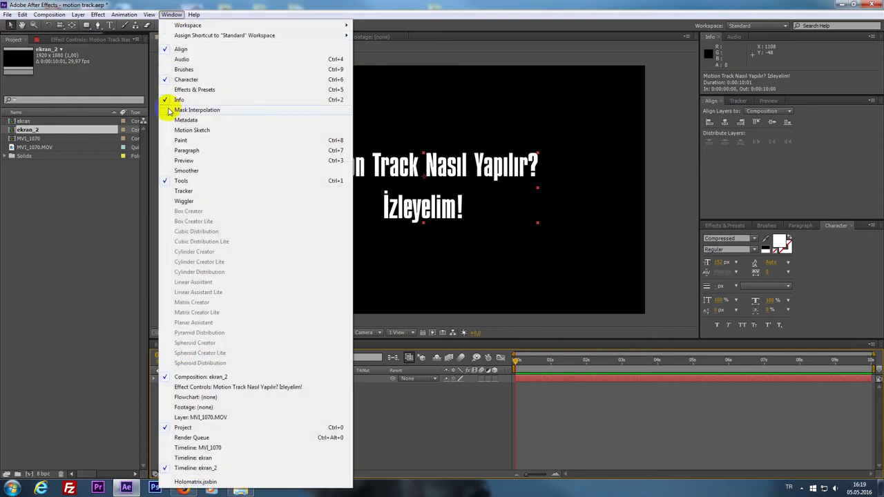
{"action": "left_click", "coordinate": [750, 159]}
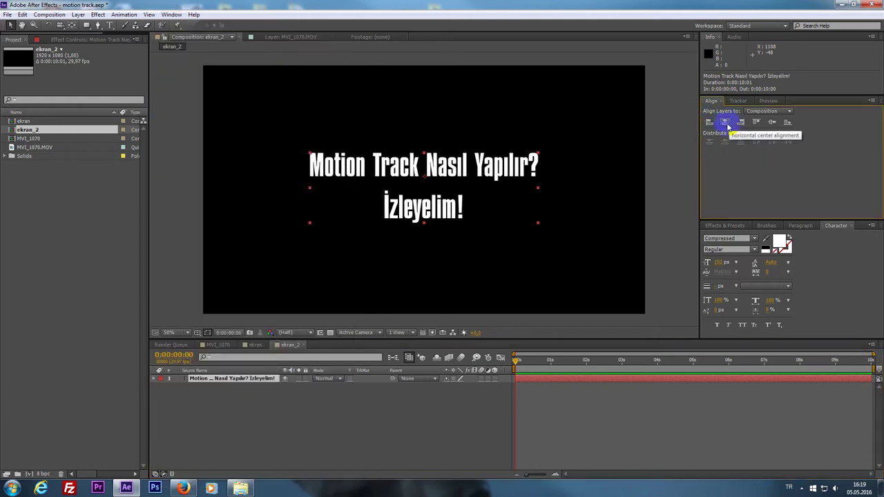
{"action": "left_click", "coordinate": [772, 123]}
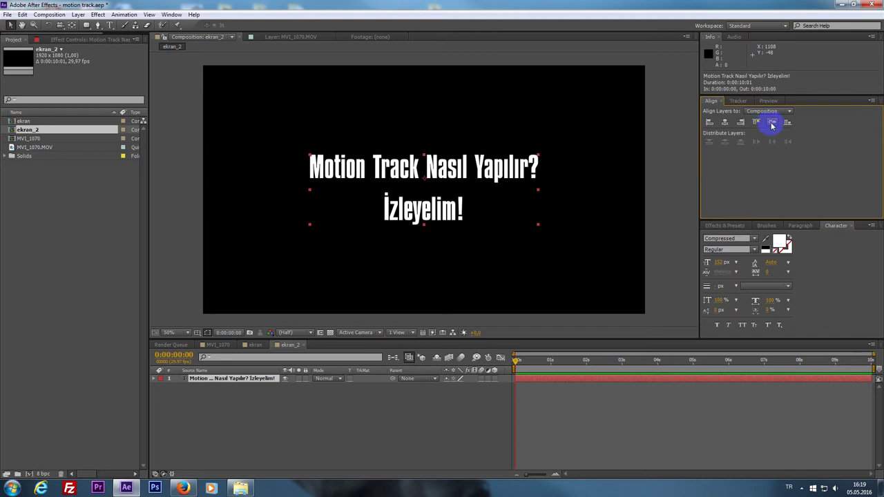
{"action": "left_click", "coordinate": [686, 339]}
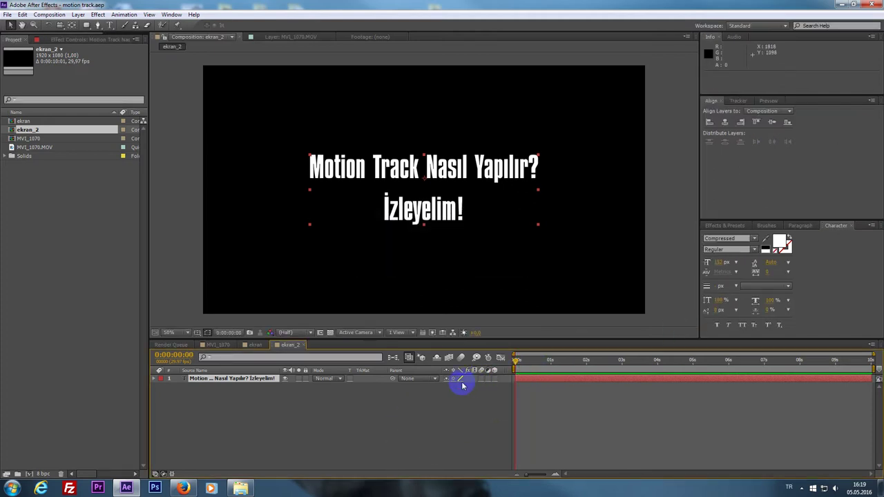
Create a 1920 x 1080 px light gray solid with color B3B3B3
{"action": "key", "text": "ctrl+y"}
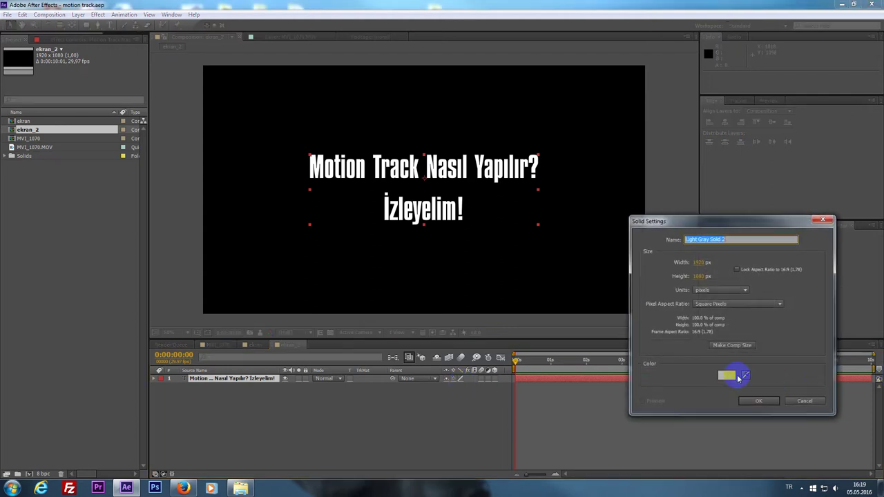
{"action": "left_click", "coordinate": [729, 377]}
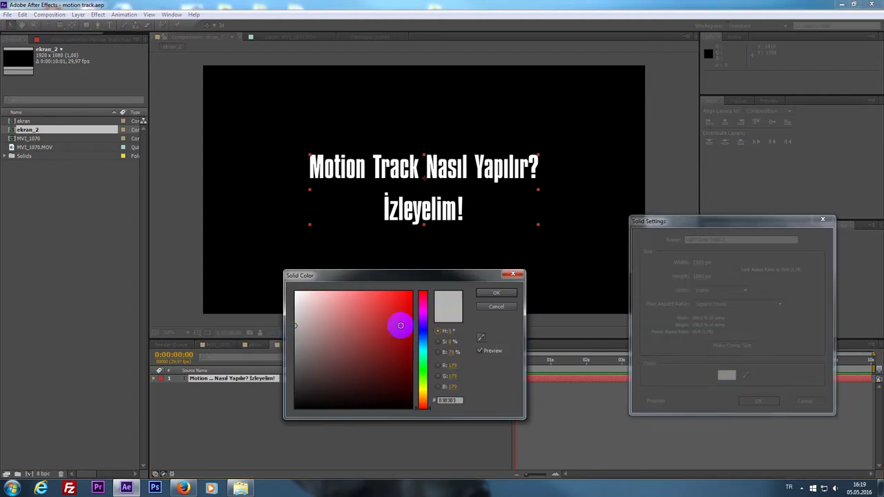
{"action": "left_click", "coordinate": [486, 293]}
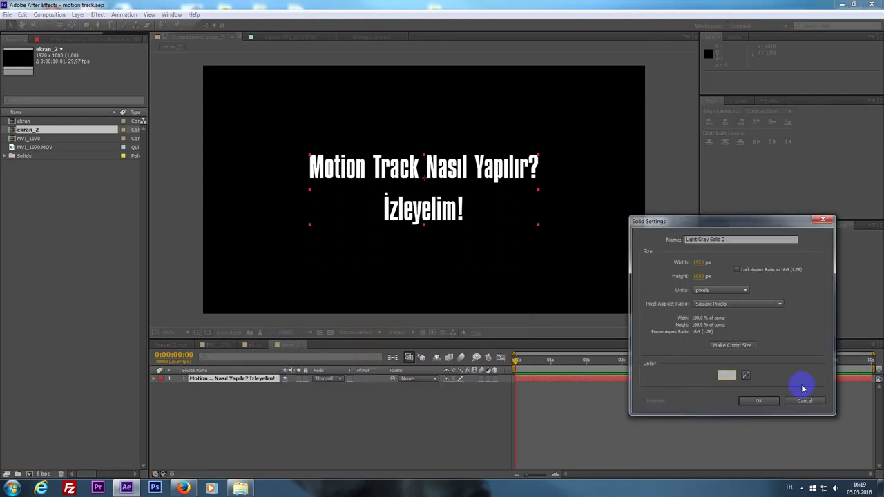
{"action": "left_click", "coordinate": [749, 400]}
Rename the light gray solid layer as zemin and place it below the text layer
{"action": "left_click", "coordinate": [235, 379]}
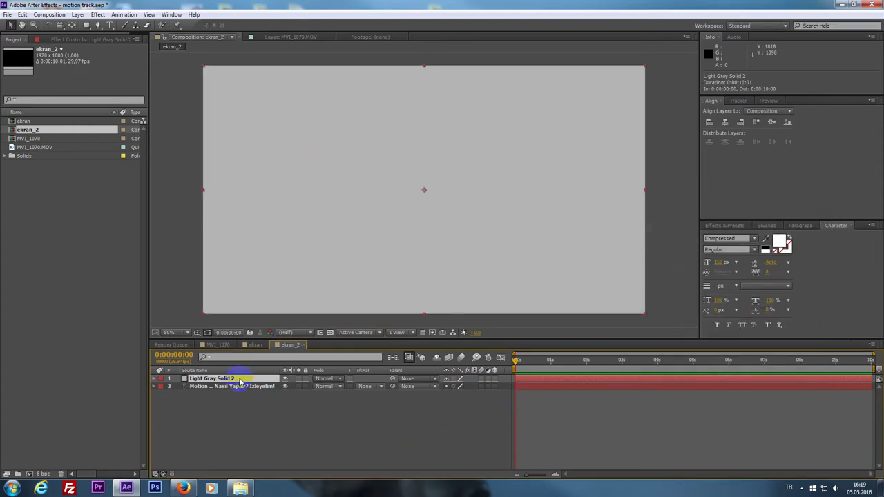
{"action": "key", "text": "Return"}
{"action": "left_click", "coordinate": [242, 381]}
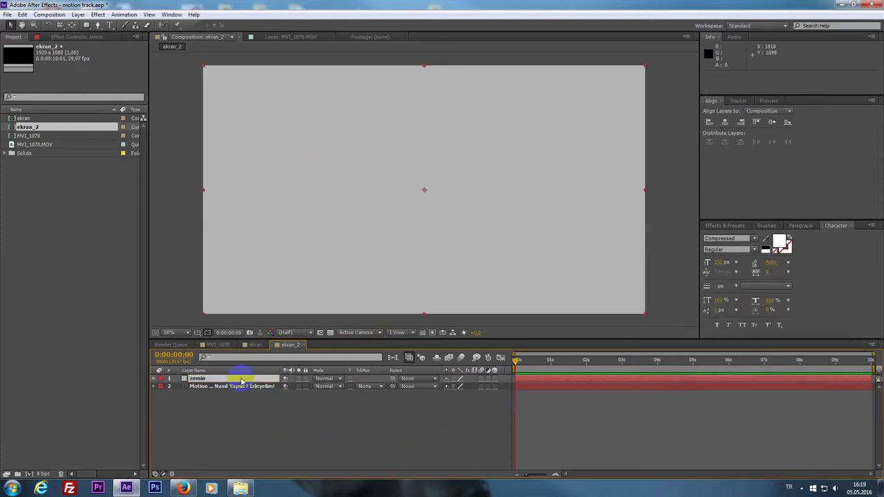
{"action": "left_click_drag", "start_coordinate": [242, 380], "coordinate": [245, 391]}
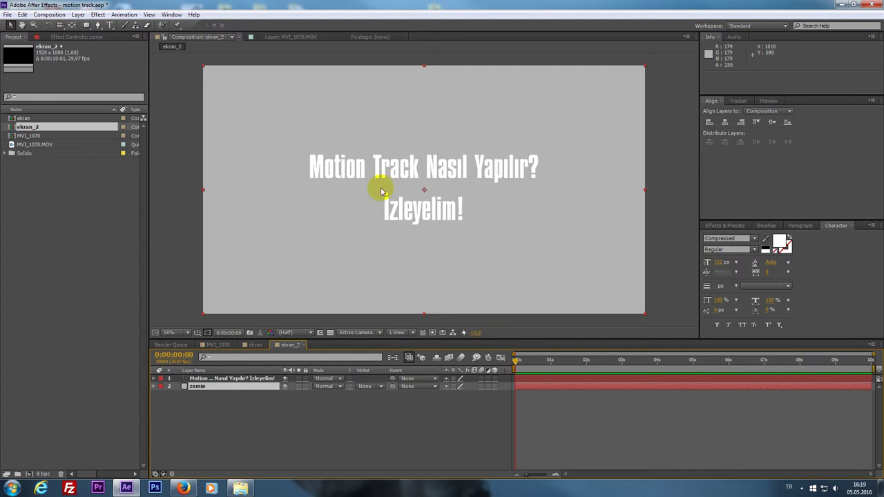
Add a full-size rounded rectangle mask to the zemin layer and scale the layer to 61%
{"action": "double_click", "coordinate": [86, 25]}
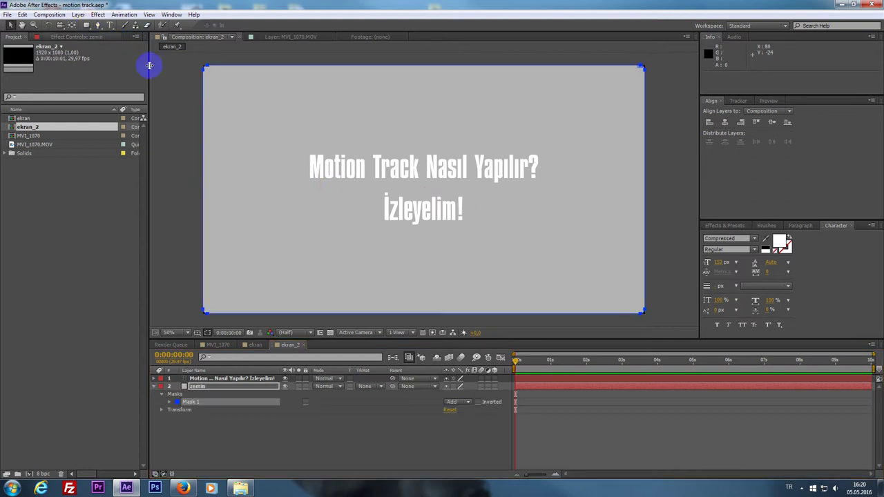
{"action": "key", "text": "s"}
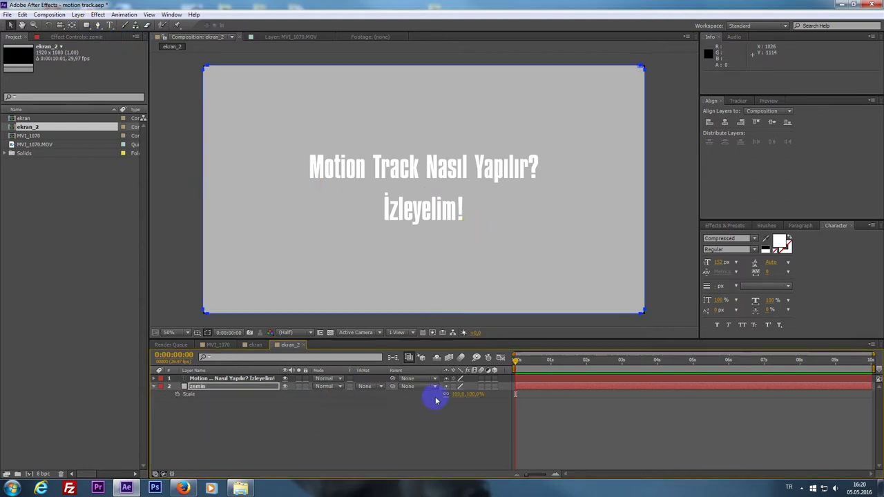
{"action": "left_click_drag", "start_coordinate": [459, 399], "coordinate": [443, 395]}
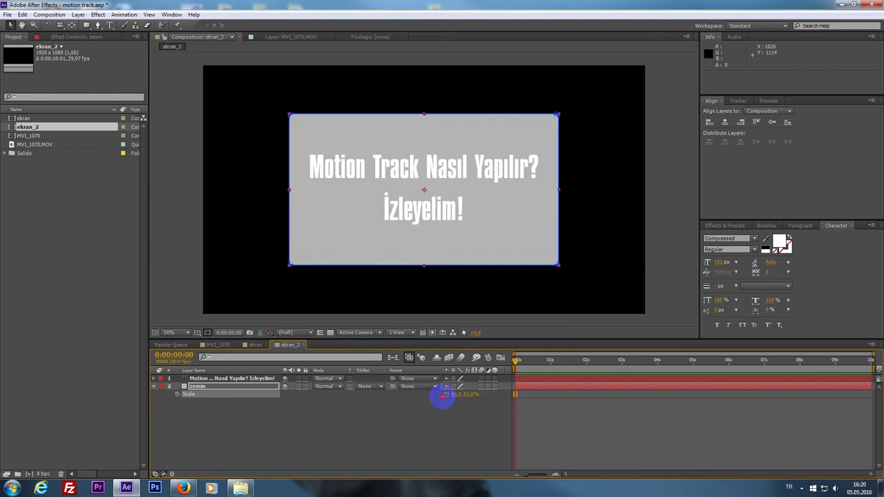
{"action": "left_click", "coordinate": [532, 384]}
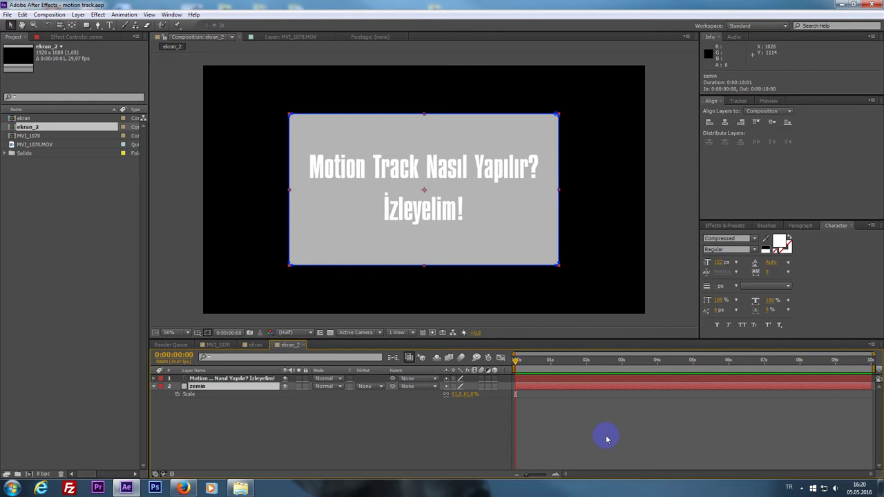
Duplicate the zemin layer
{"action": "key", "text": "ctrl+d"}
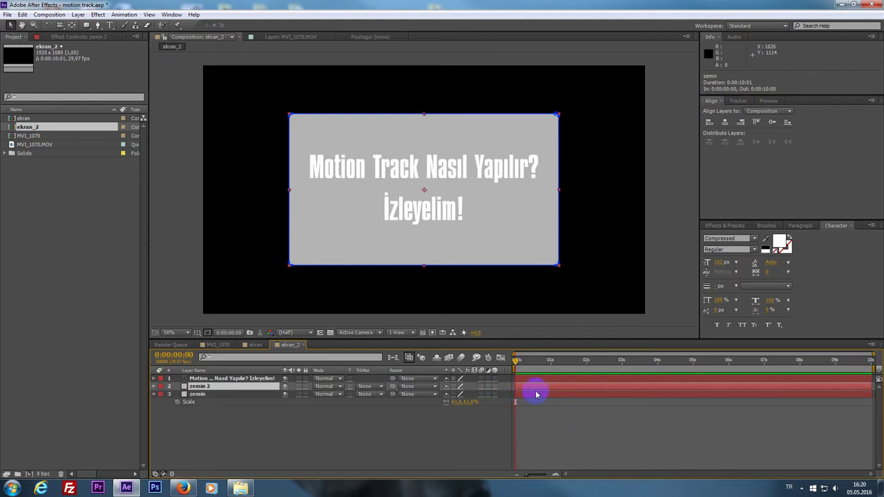
{"action": "key", "text": "ctrl+z"}
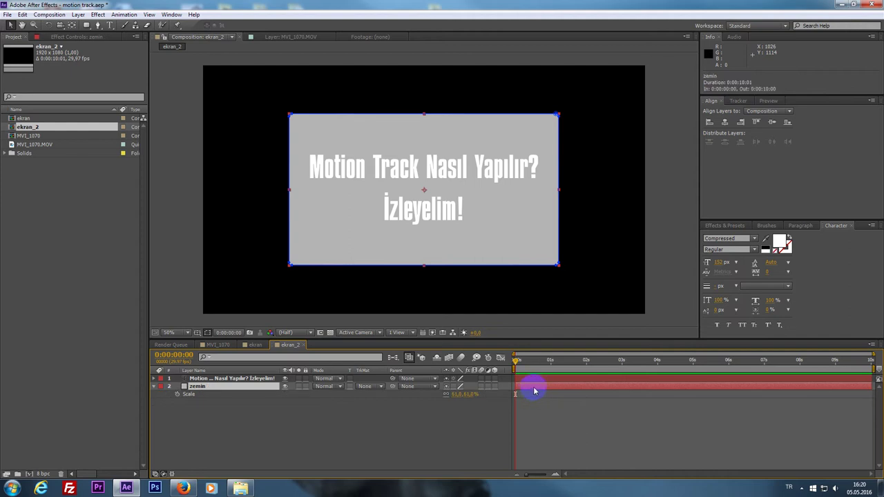
{"action": "left_click", "coordinate": [50, 14]}
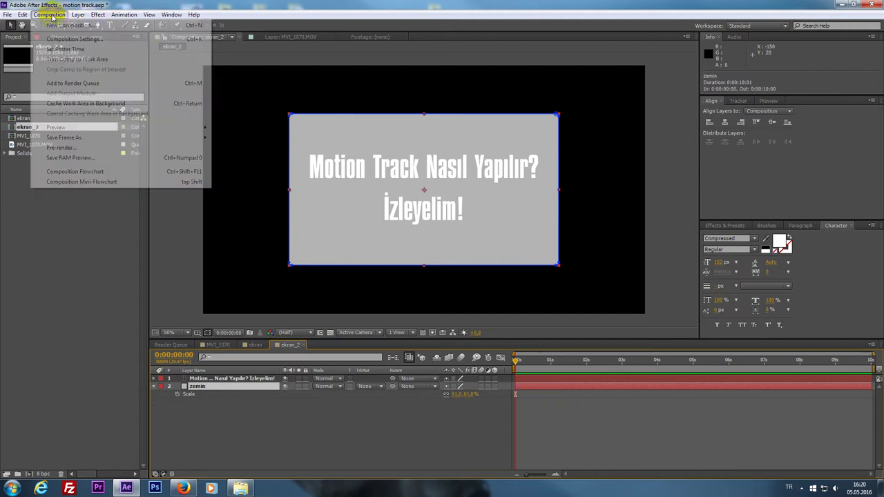
{"action": "mouse_move", "coordinate": [23, 14]}
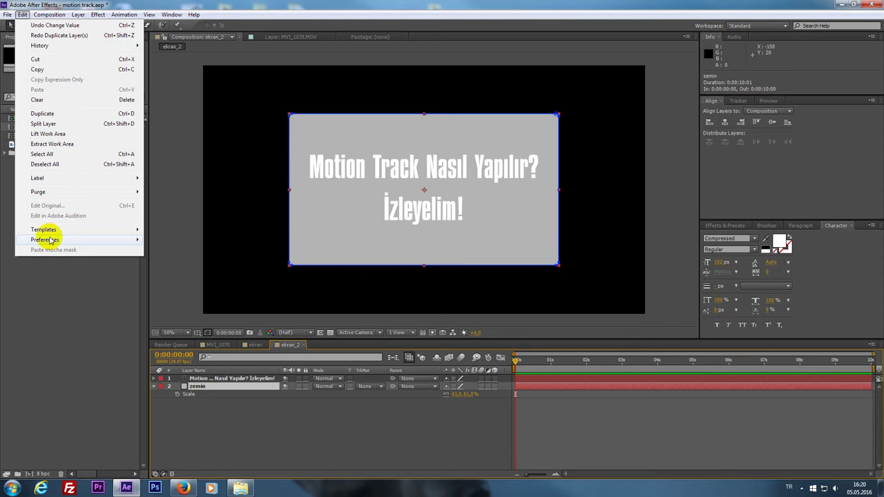
{"action": "left_click", "coordinate": [55, 114]}
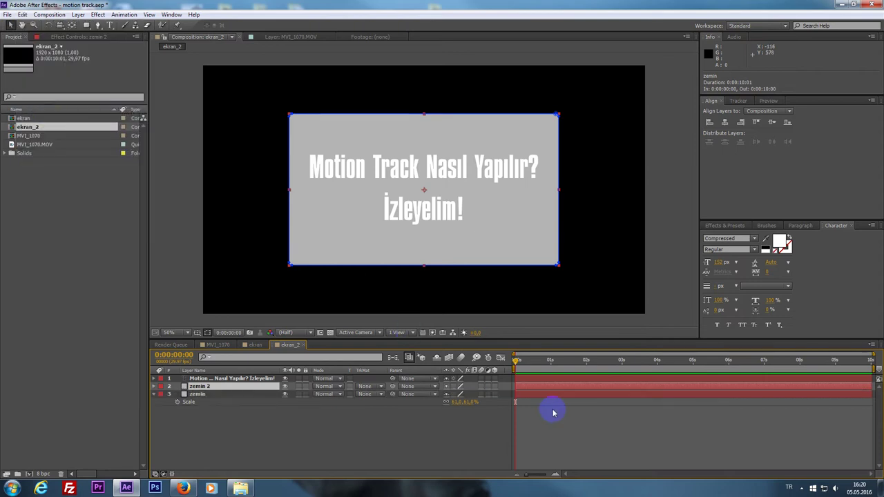
{"action": "left_click", "coordinate": [457, 262]}
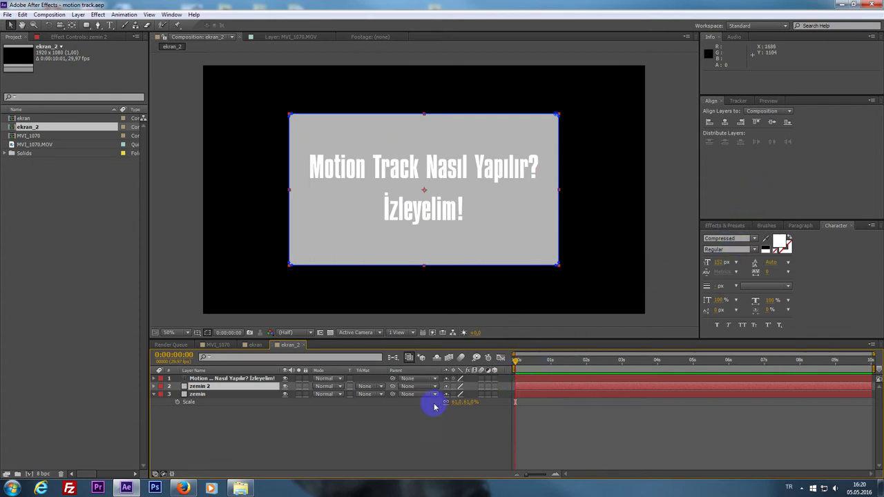
Search the effects for "stroke" and apply the Stroke effect from Generate to the zemin 2 layer
{"action": "left_click", "coordinate": [729, 226]}
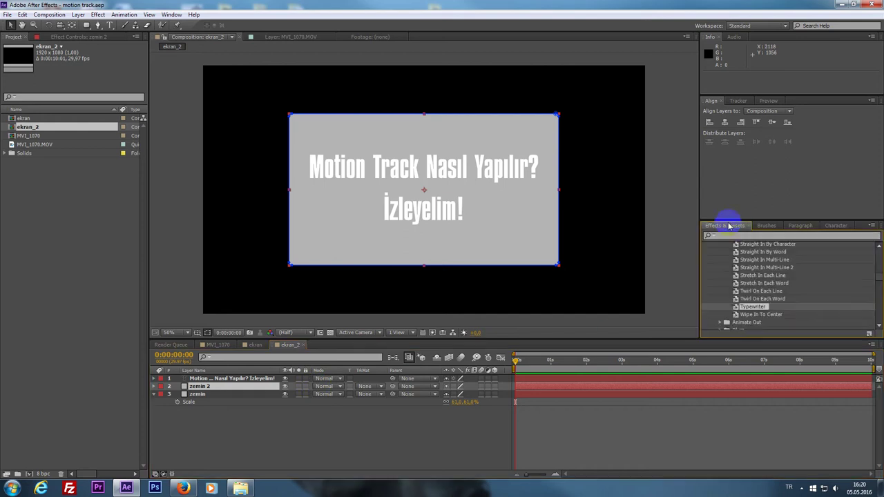
{"action": "left_click", "coordinate": [734, 235]}
{"action": "type", "text": "stroke"}
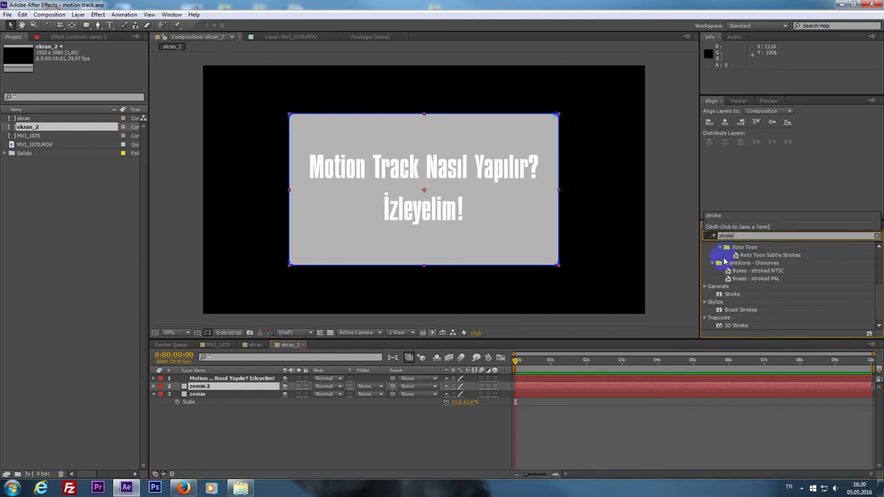
{"action": "scroll", "coordinate": [724, 261], "scroll_direction": "up", "scroll_amount": 4}
{"action": "left_click", "coordinate": [706, 247]}
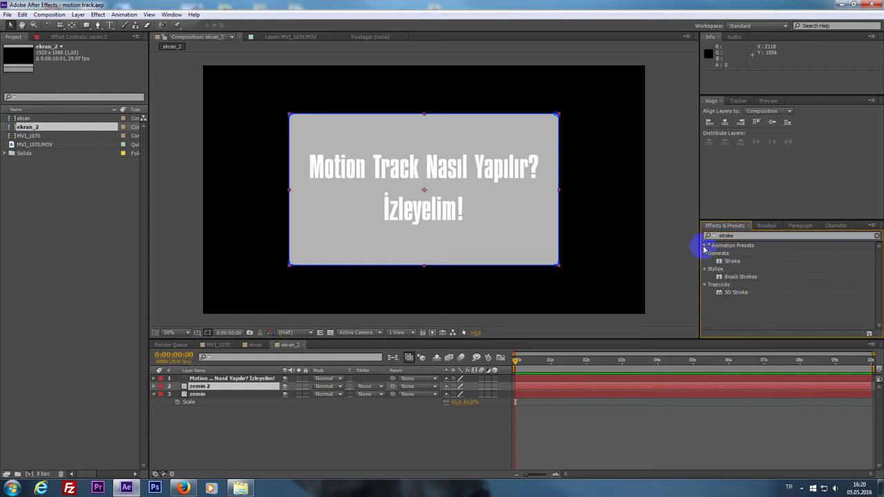
{"action": "mouse_move", "coordinate": [726, 260]}
{"action": "left_mouse_down"}
{"action": "mouse_move", "coordinate": [583, 380]}
{"action": "mouse_move", "coordinate": [543, 387]}
{"action": "left_mouse_up"}
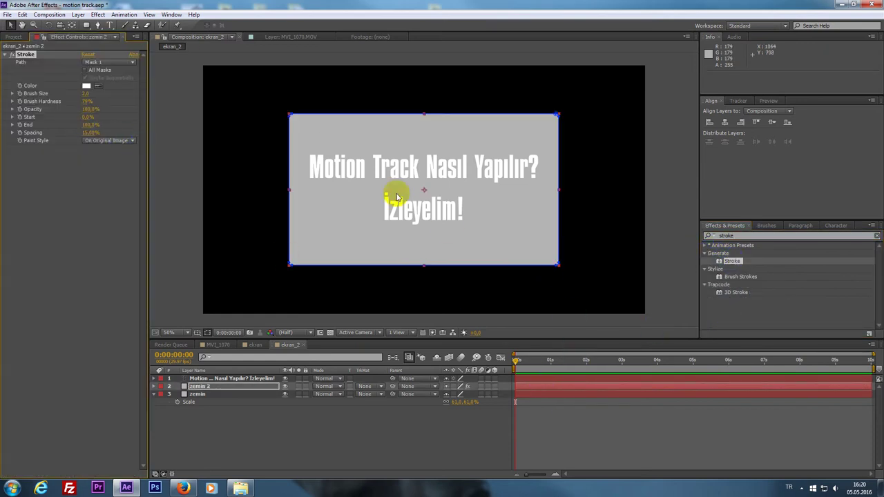
Set the Stroke effect's Paint Style to On Transparent on the zemin 2 layer
{"action": "left_click", "coordinate": [88, 86]}
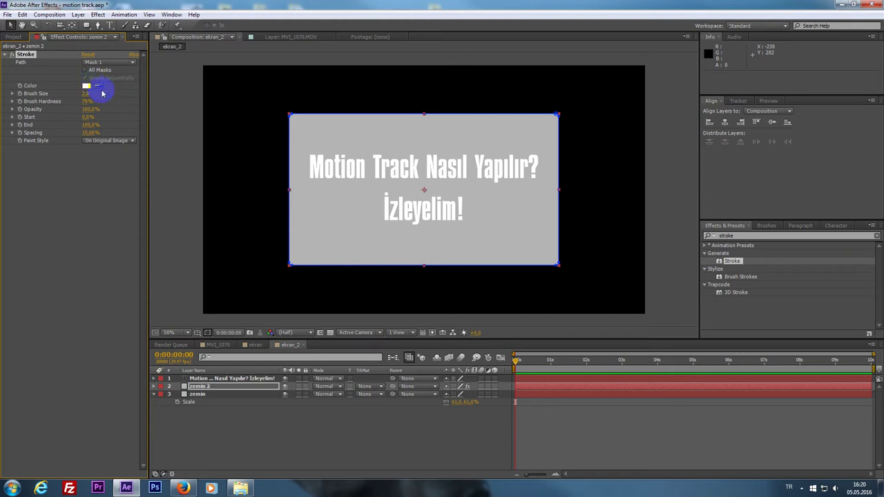
{"action": "left_click", "coordinate": [99, 142]}
{"action": "left_click", "coordinate": [61, 180]}
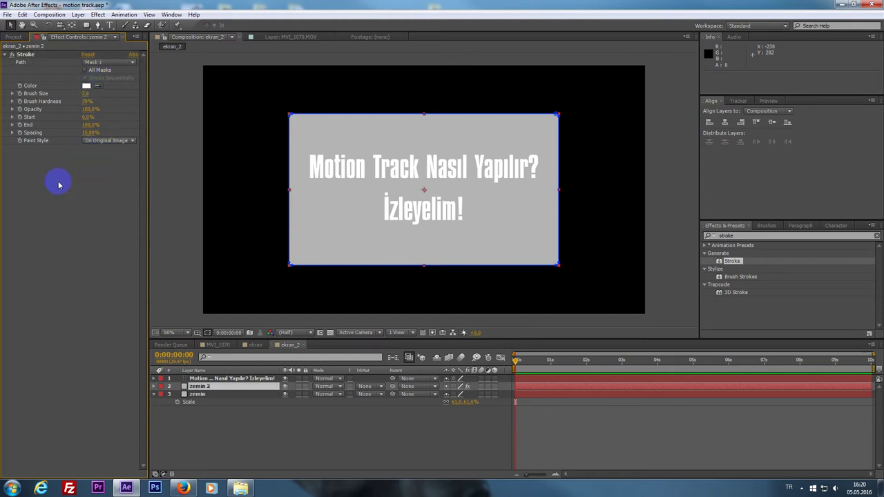
{"action": "left_click", "coordinate": [102, 143]}
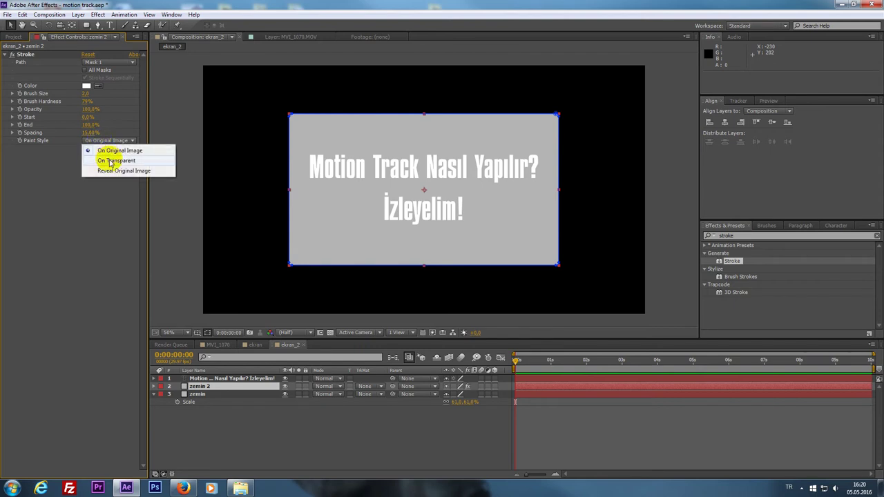
{"action": "left_click", "coordinate": [103, 160]}
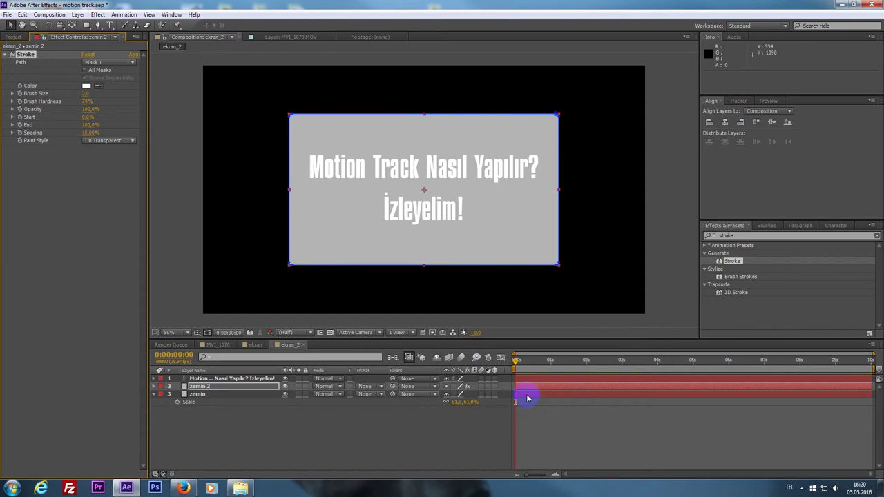
Solo the zemin 2 layer and set its Stroke Brush Size to 10
{"action": "left_click", "coordinate": [300, 387]}
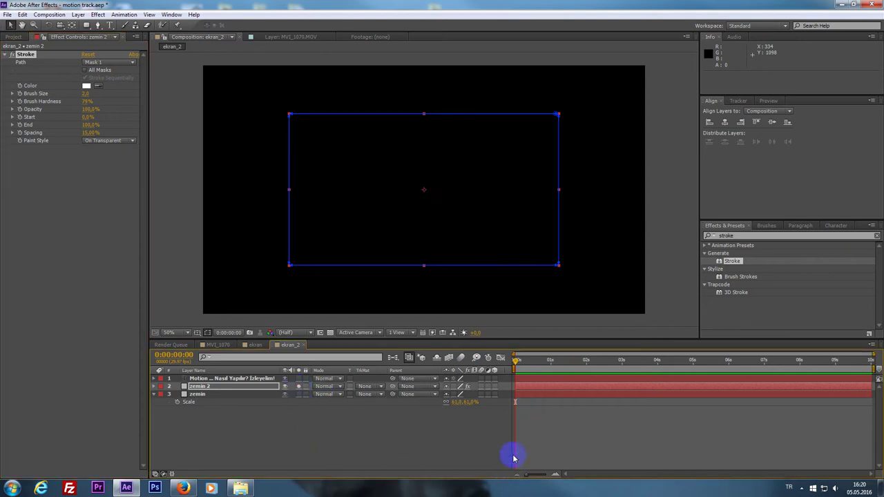
{"action": "key", "text": "period"}
{"action": "key", "text": "comma"}
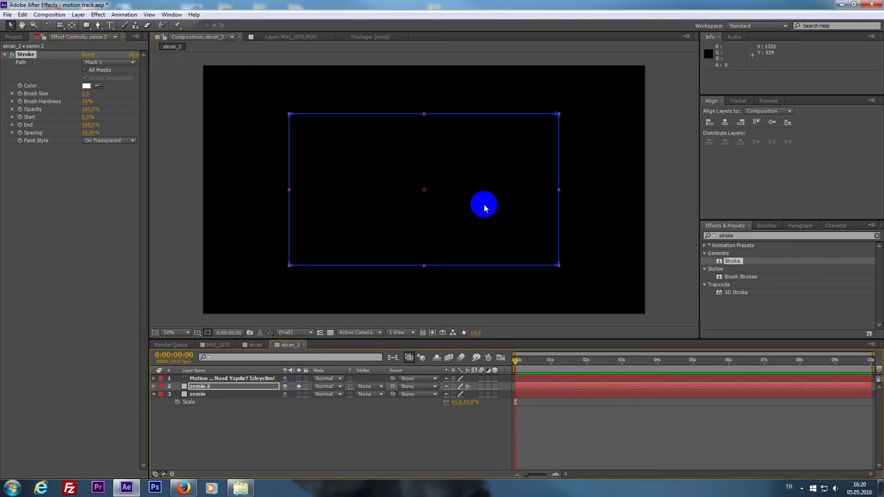
{"action": "left_click", "coordinate": [83, 99]}
{"action": "mouse_move", "coordinate": [87, 94]}
{"action": "left_mouse_down"}
{"action": "mouse_move", "coordinate": [110, 89]}
{"action": "mouse_move", "coordinate": [138, 101]}
{"action": "left_mouse_up"}
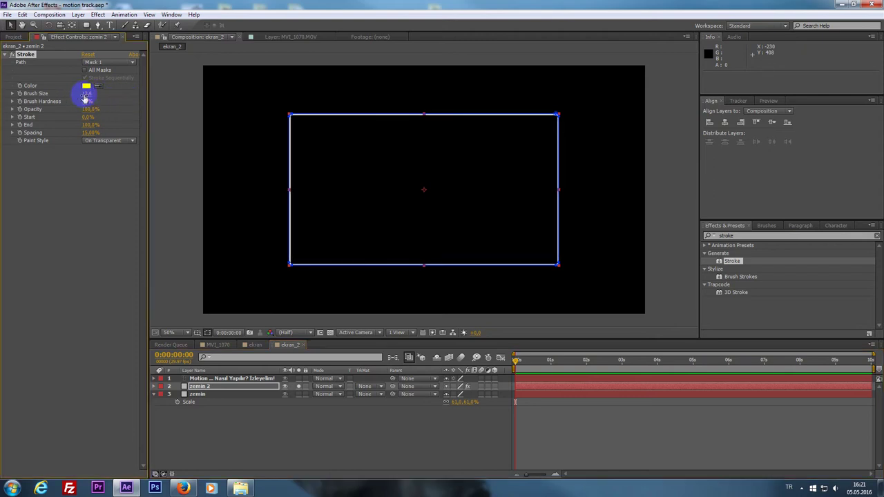
{"action": "left_click", "coordinate": [89, 94]}
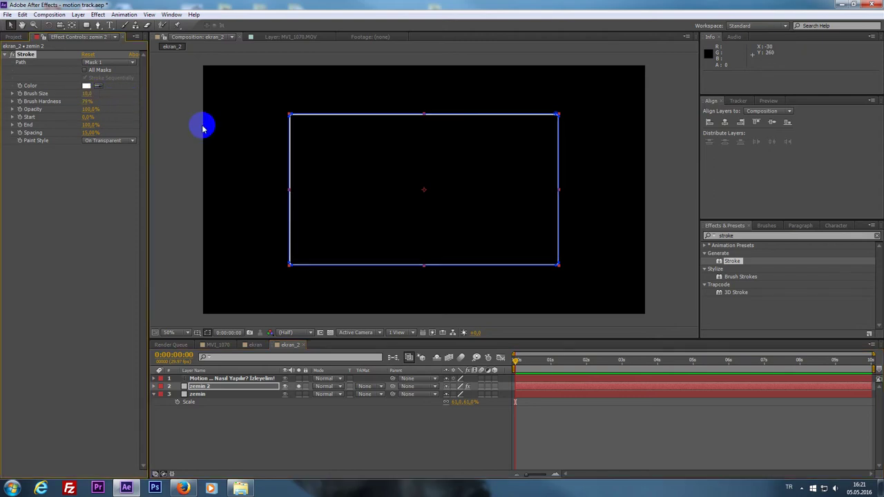
Hide the mask paths briefly to check the white frame, show them again and turn off solo for zemin 2
{"action": "left_click", "coordinate": [209, 333]}
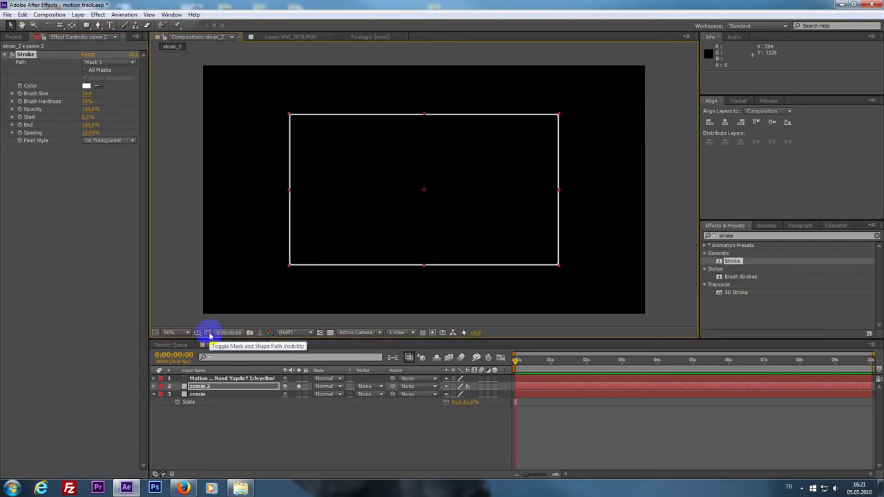
{"action": "left_click", "coordinate": [209, 333]}
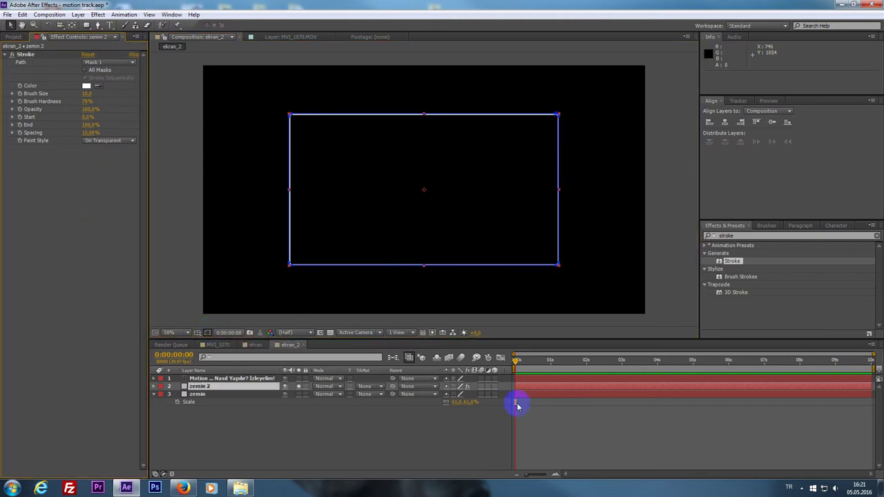
{"action": "left_click", "coordinate": [526, 393]}
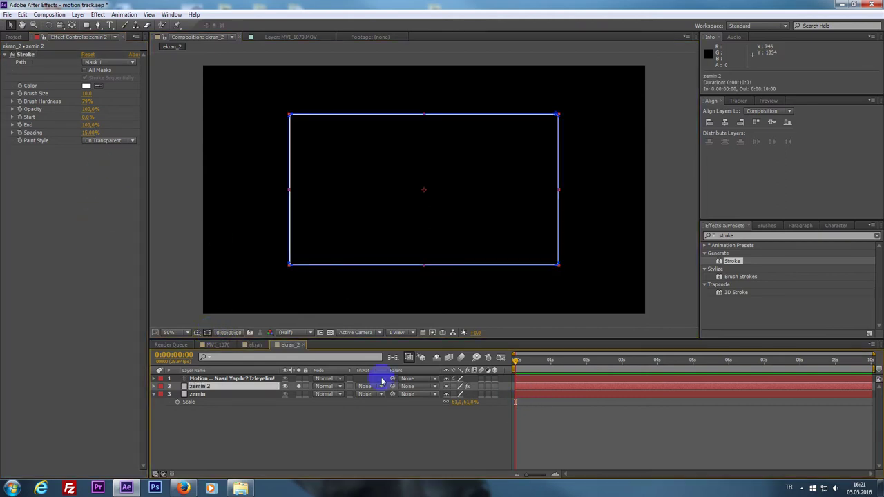
{"action": "left_click", "coordinate": [300, 390]}
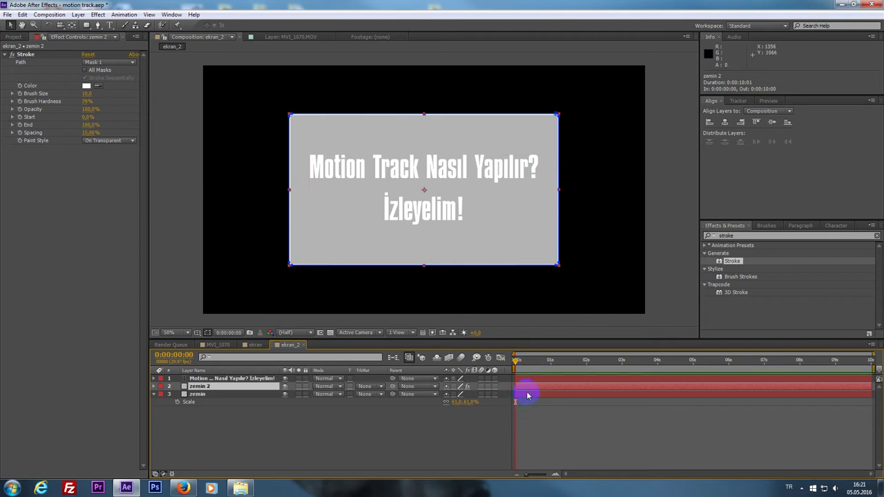
Set the zemin layer's Opacity to 30% and collapse its properties, keeping the layer selected
{"action": "left_click", "coordinate": [526, 394]}
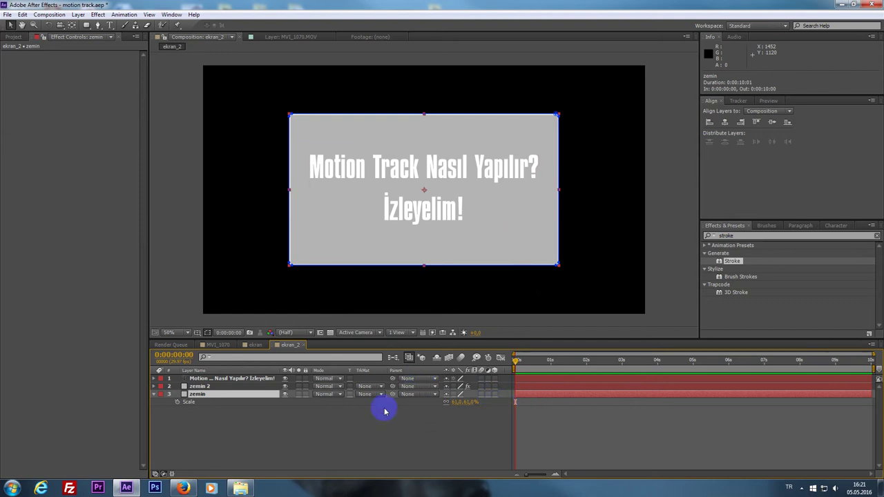
{"action": "left_click", "coordinate": [153, 395]}
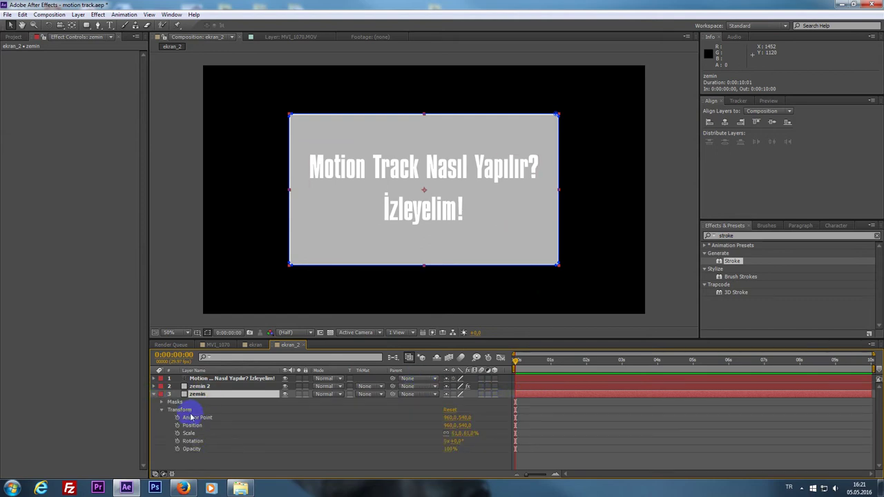
{"action": "left_click", "coordinate": [194, 451]}
{"action": "left_click", "coordinate": [451, 448]}
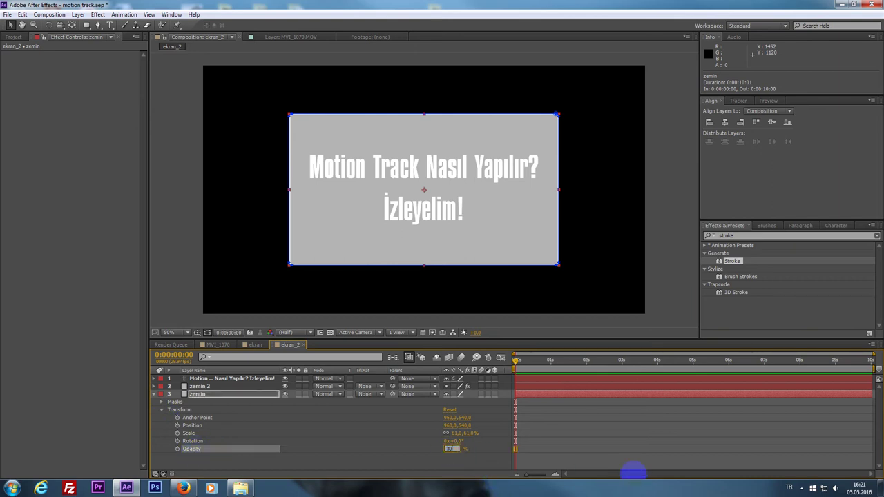
{"action": "left_click", "coordinate": [633, 474]}
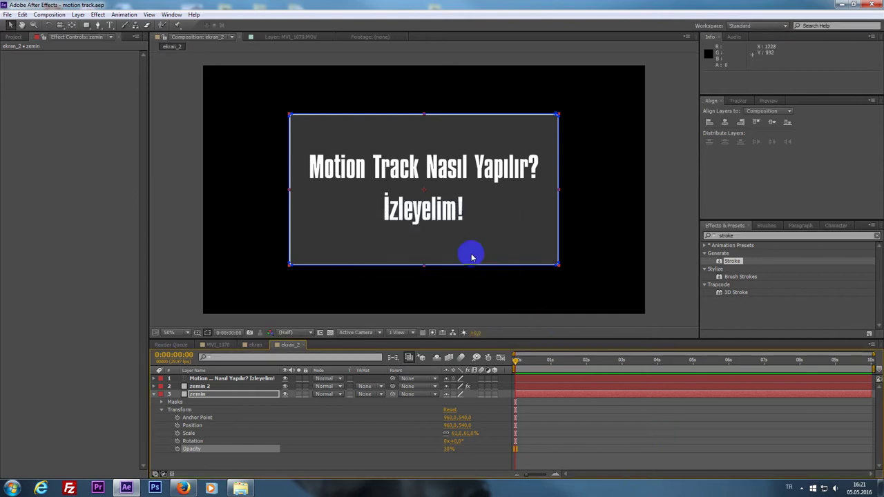
{"action": "left_click", "coordinate": [579, 298]}
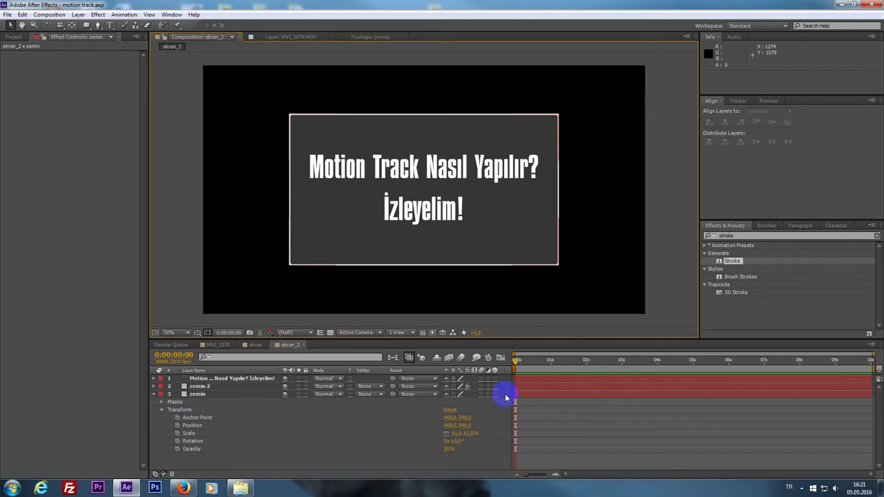
{"action": "left_click", "coordinate": [154, 395]}
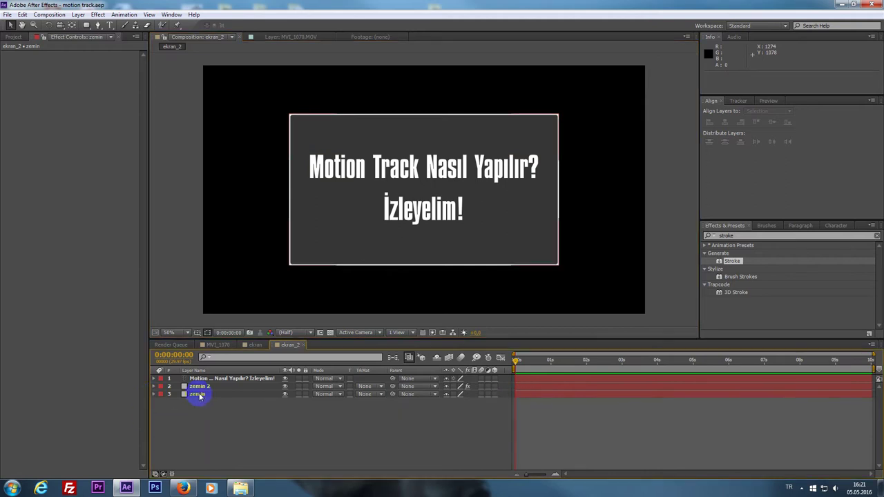
{"action": "left_click", "coordinate": [198, 394]}
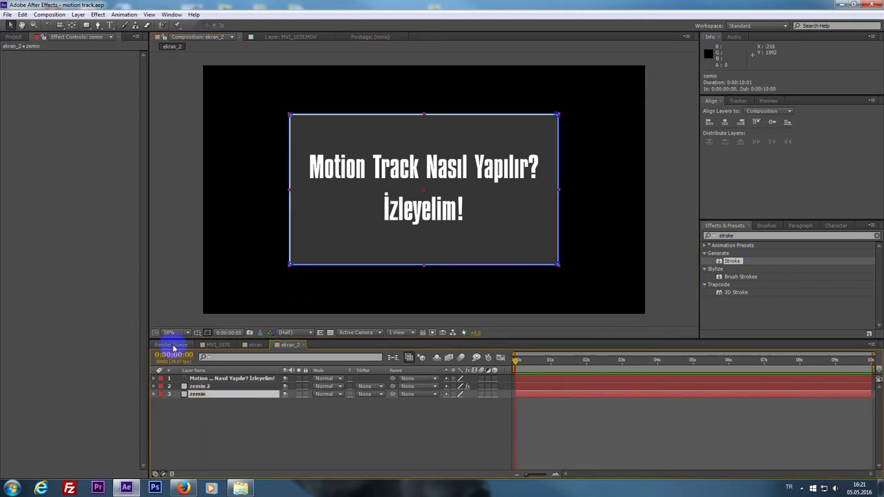
Open the ekran composition and scrub its timeline to about 0:00:04:16 to review the text animation and light streak
{"action": "left_click", "coordinate": [246, 345]}
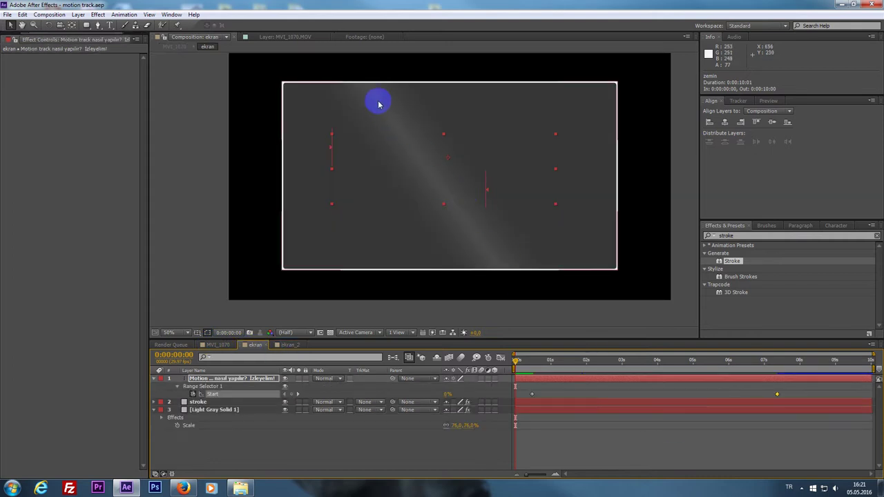
{"action": "left_click_drag", "start_coordinate": [533, 370], "coordinate": [677, 388]}
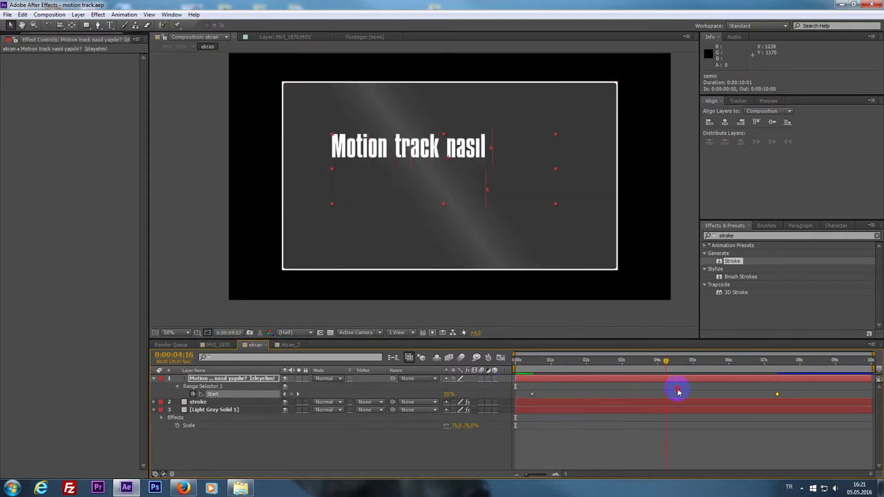
Open the ekran_2 composition, search effects for "light" and apply CC Light Sweep to the zemin layer
{"action": "left_click", "coordinate": [284, 346]}
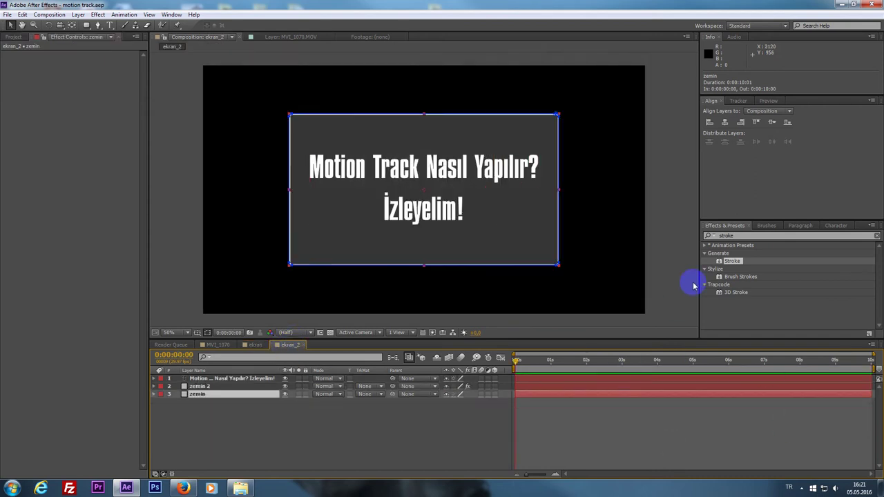
{"action": "left_click", "coordinate": [750, 236]}
{"action": "type", "text": "light"}
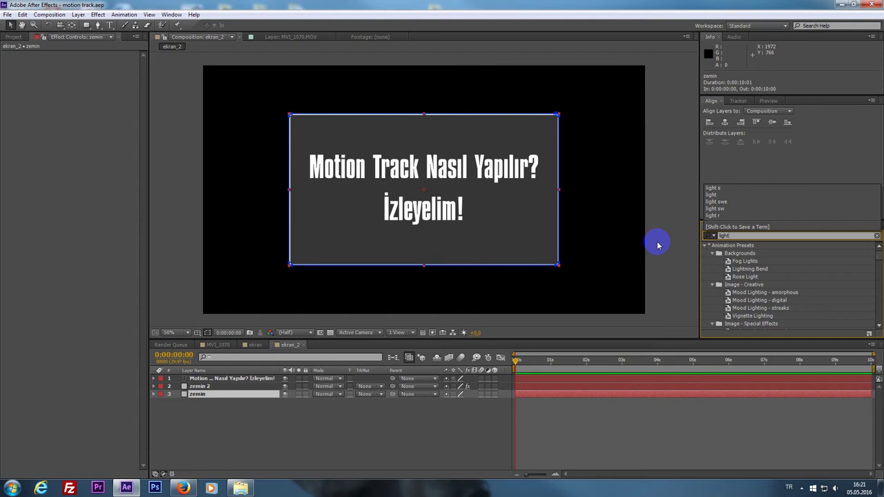
{"action": "left_click", "coordinate": [705, 246]}
{"action": "left_click", "coordinate": [705, 245]}
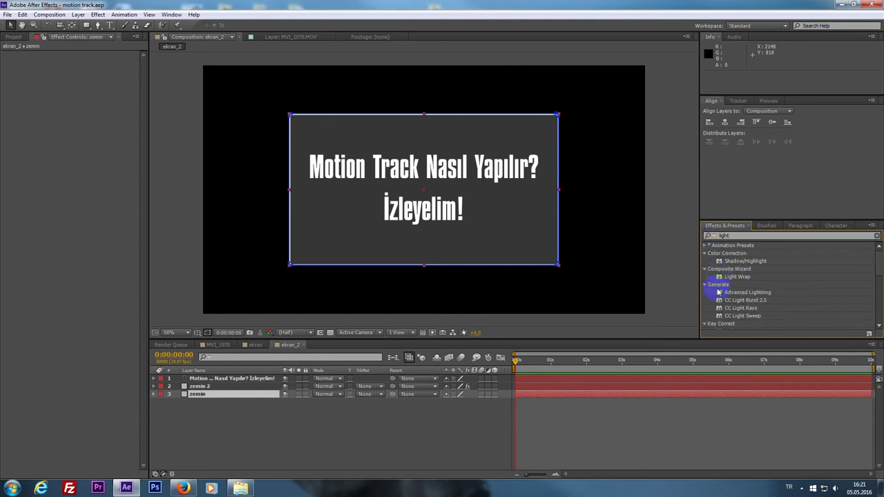
{"action": "scroll", "coordinate": [726, 306], "scroll_direction": "down", "scroll_amount": 2}
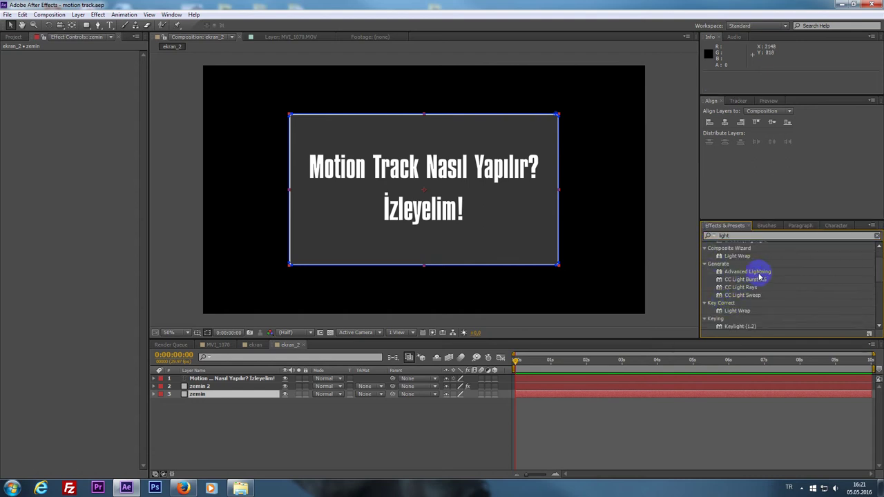
{"action": "scroll", "coordinate": [750, 288], "scroll_direction": "down", "scroll_amount": 2}
{"action": "left_click_drag", "start_coordinate": [746, 274], "coordinate": [553, 397]}
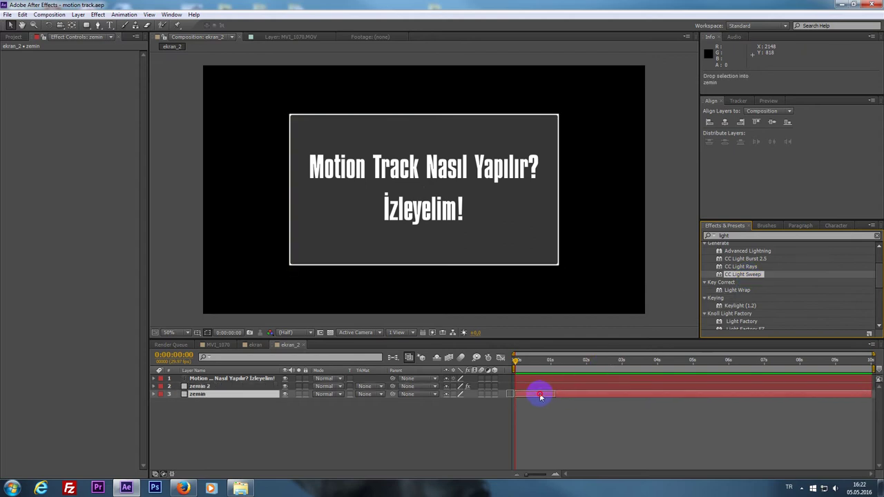
{"action": "left_click_drag", "start_coordinate": [541, 396], "coordinate": [540, 397]}
Rename the zemin 2 layer as stroke
{"action": "left_click", "coordinate": [200, 385]}
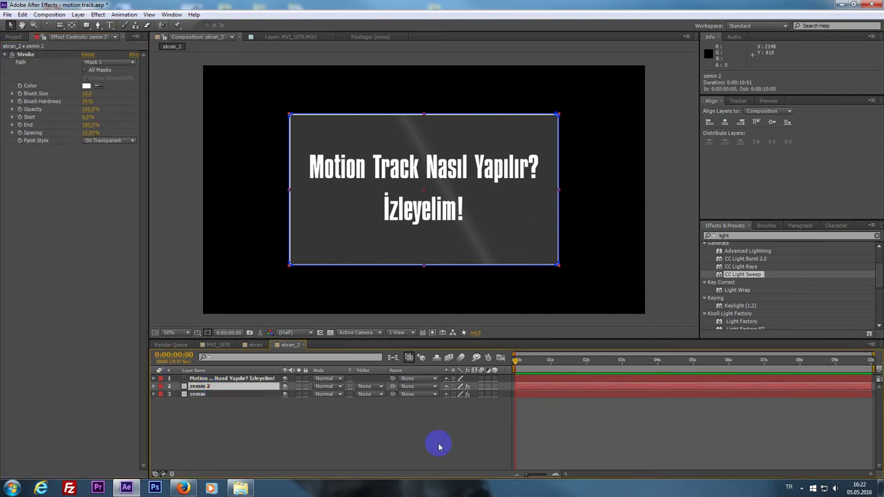
{"action": "key", "text": "Return"}
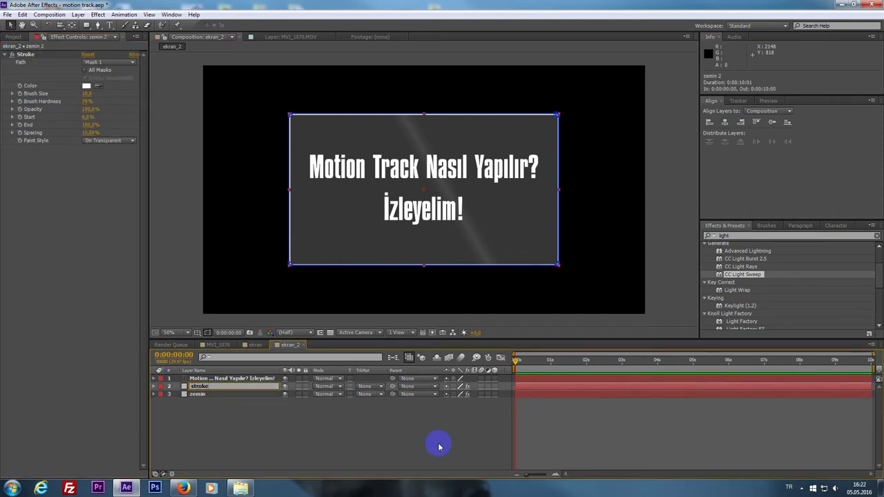
{"action": "key", "text": "Return"}
Set the CC Light Sweep Width to 116 and Sweep Intensity to 29 on the zemin layer
{"action": "left_click", "coordinate": [198, 394]}
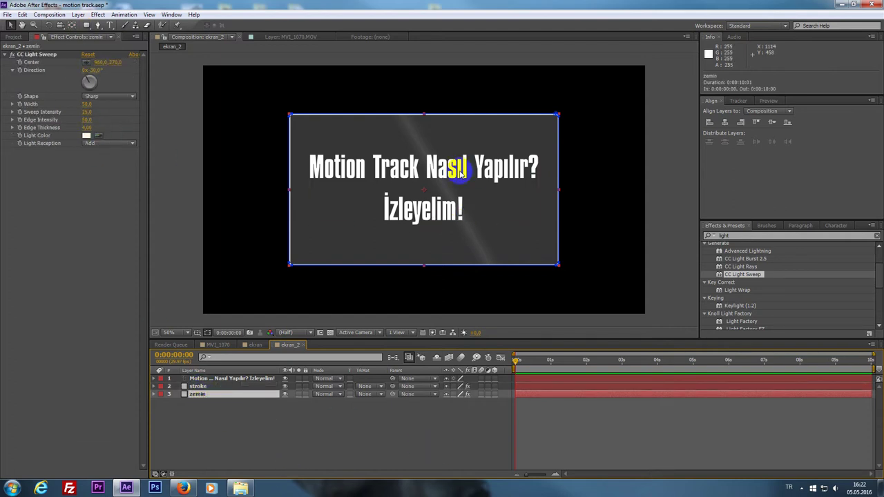
{"action": "left_click_drag", "start_coordinate": [85, 104], "coordinate": [90, 104]}
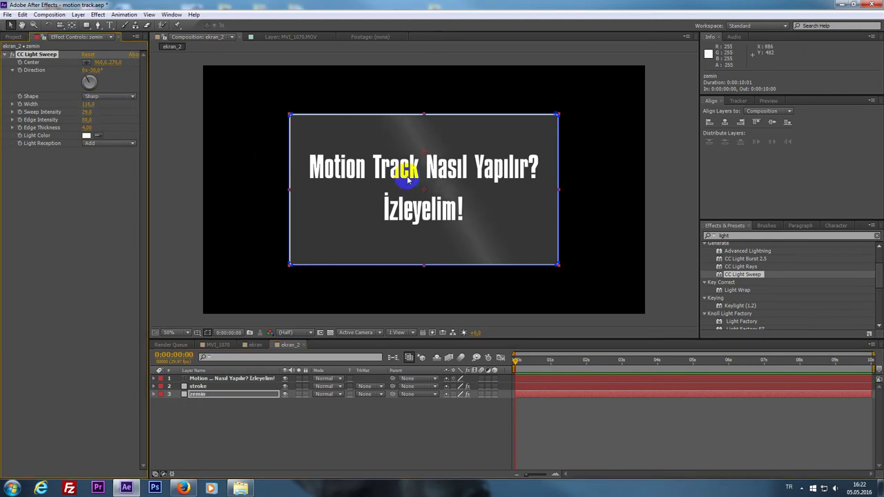
{"action": "key", "text": "/"}
{"action": "left_click_drag", "start_coordinate": [445, 174], "coordinate": [493, 173]}
{"action": "key", "text": "comma"}
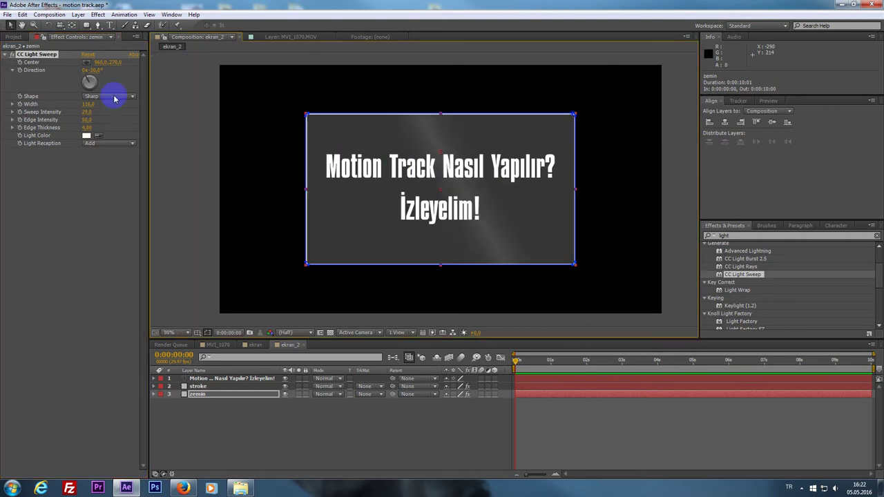
Rotate the light sweep's Direction to about -40° and move its Center to about 727, 572
{"action": "left_click_drag", "start_coordinate": [97, 69], "coordinate": [107, 86]}
{"action": "left_click_drag", "start_coordinate": [439, 145], "coordinate": [407, 198]}
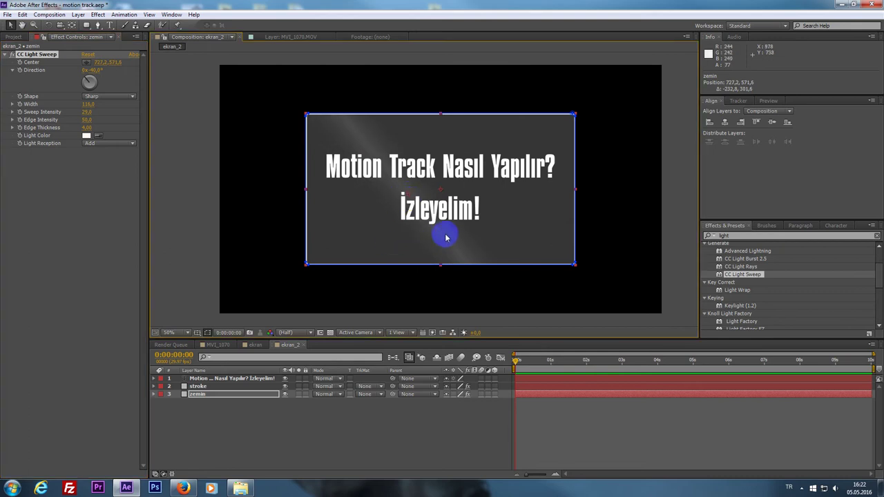
{"action": "scroll", "coordinate": [446, 230], "scroll_direction": "up", "scroll_amount": 2}
{"action": "scroll", "coordinate": [445, 236], "scroll_direction": "down", "scroll_amount": 2}
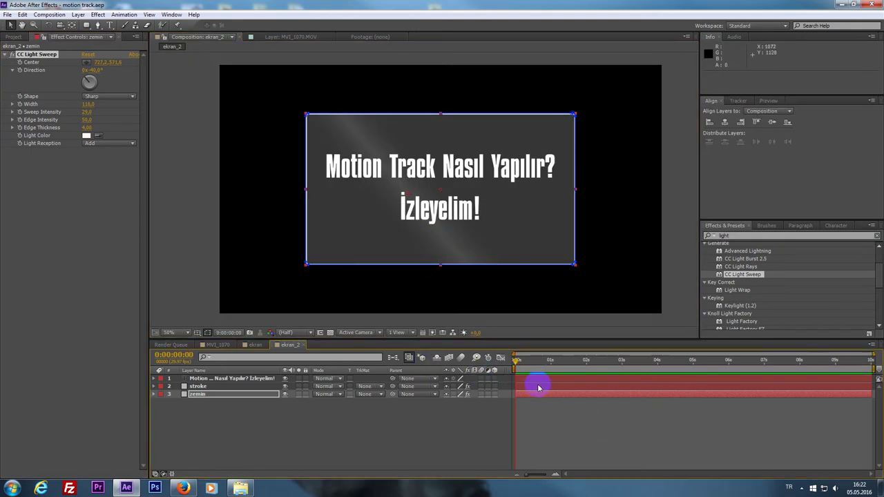
Scrub the MVI_1070 composition to 5:31:37:02 to review the screen over the tablet, and return to ekran_2
{"action": "left_click", "coordinate": [219, 345]}
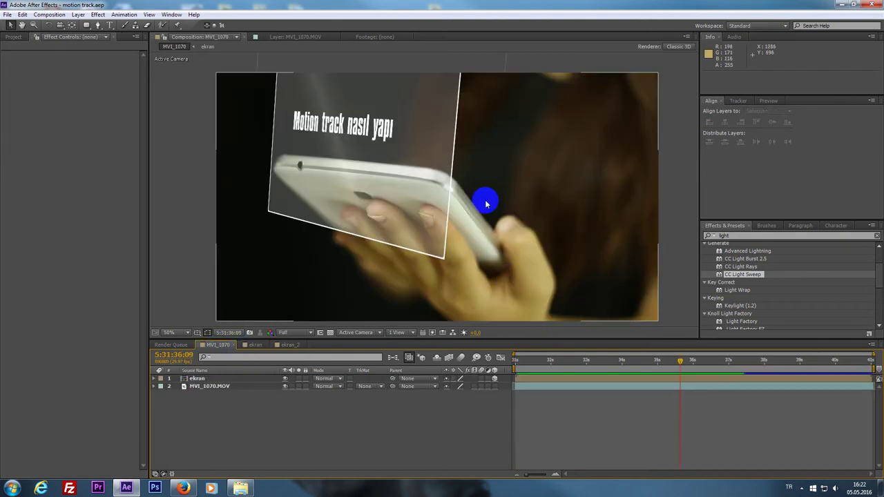
{"action": "left_click_drag", "start_coordinate": [542, 365], "coordinate": [707, 414]}
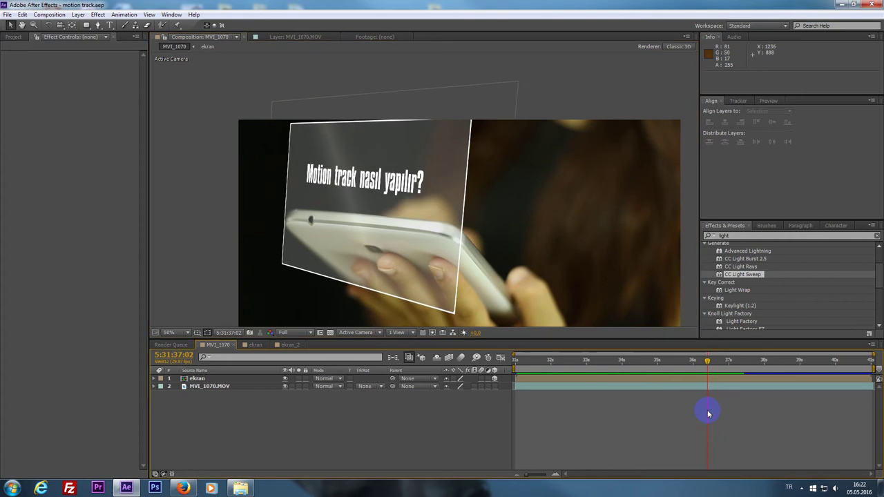
{"action": "left_click", "coordinate": [287, 345]}
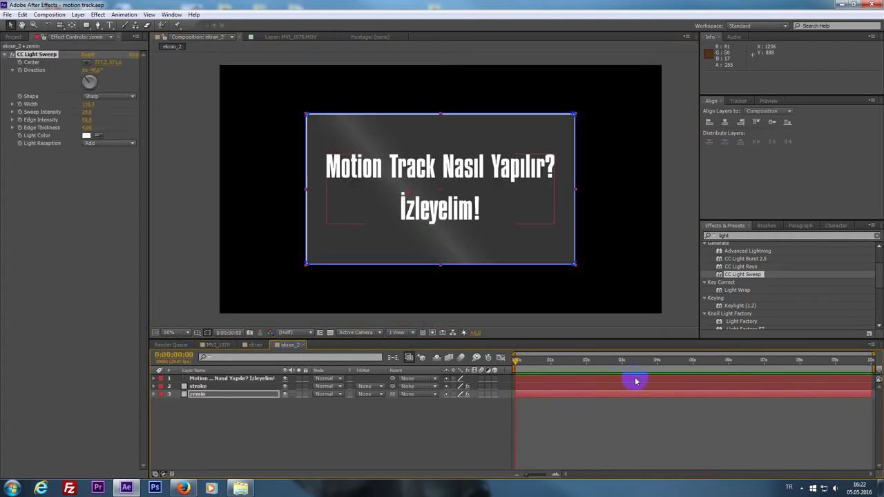
Select the title text layer and clear the effects and presets search
{"action": "left_click", "coordinate": [736, 236]}
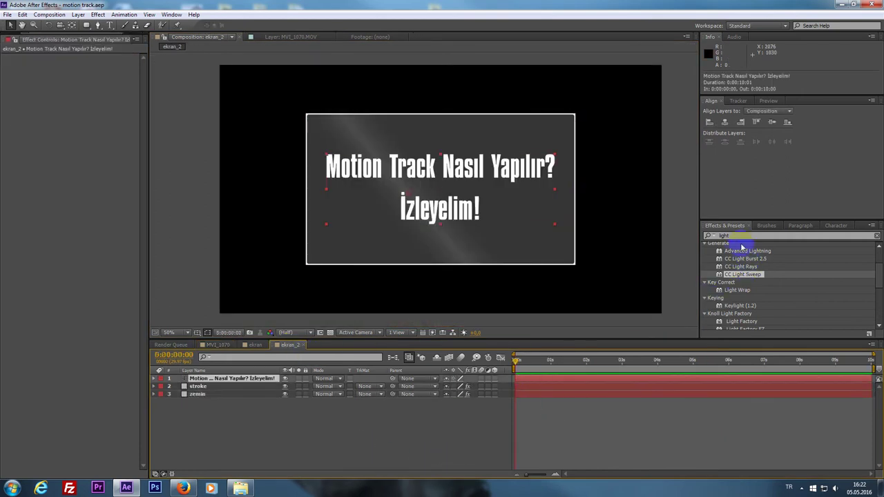
{"action": "key", "text": "BackSpace"}
{"action": "key", "text": "BackSpace"}
{"action": "key", "text": "BackSpace"}
{"action": "key", "text": "BackSpace"}
{"action": "key", "text": "BackSpace"}
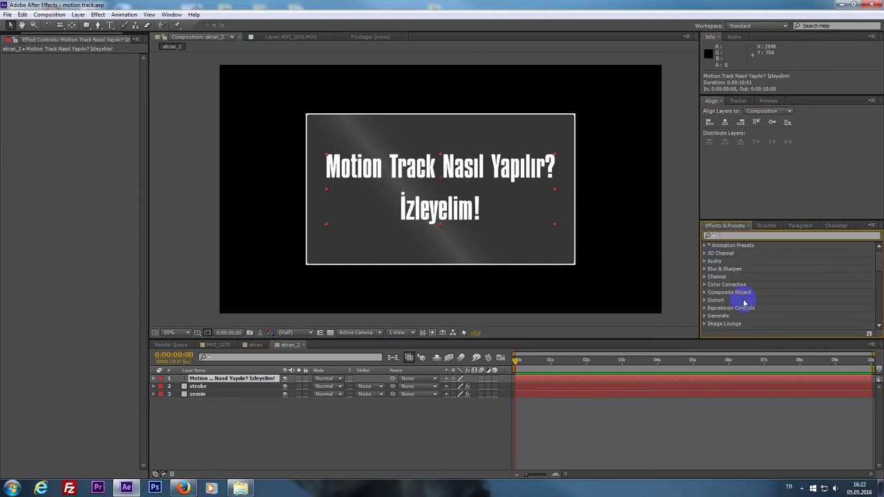
Apply the Typewriter preset from the Text Animate In presets to the title layer and preview the animation
{"action": "left_click", "coordinate": [708, 245]}
{"action": "scroll", "coordinate": [718, 288], "scroll_direction": "down", "scroll_amount": 2}
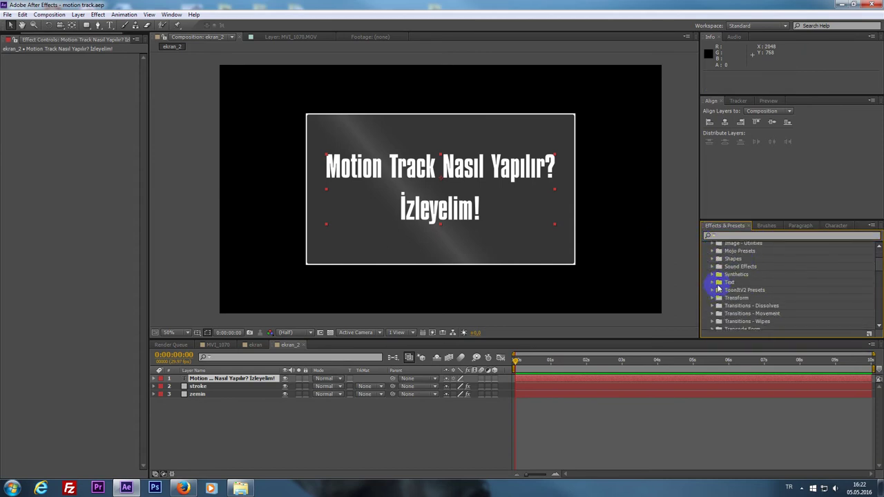
{"action": "left_click", "coordinate": [713, 283]}
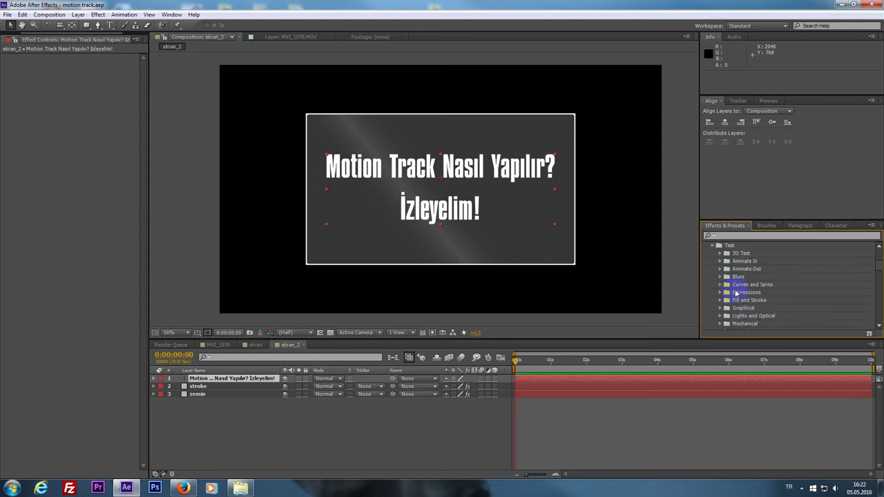
{"action": "scroll", "coordinate": [735, 291], "scroll_direction": "down", "scroll_amount": 2}
{"action": "scroll", "coordinate": [739, 313], "scroll_direction": "up", "scroll_amount": 2}
{"action": "left_click", "coordinate": [720, 263]}
{"action": "scroll", "coordinate": [742, 303], "scroll_direction": "down", "scroll_amount": 8}
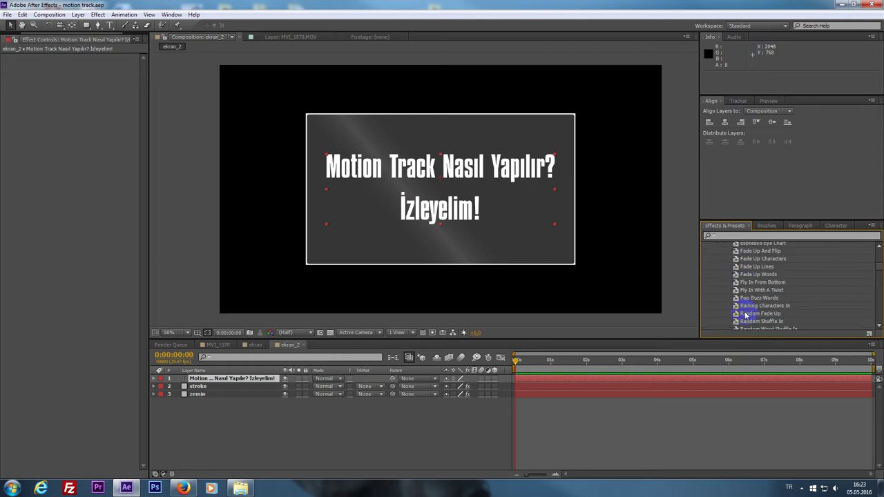
{"action": "left_click_drag", "start_coordinate": [750, 310], "coordinate": [773, 364]}
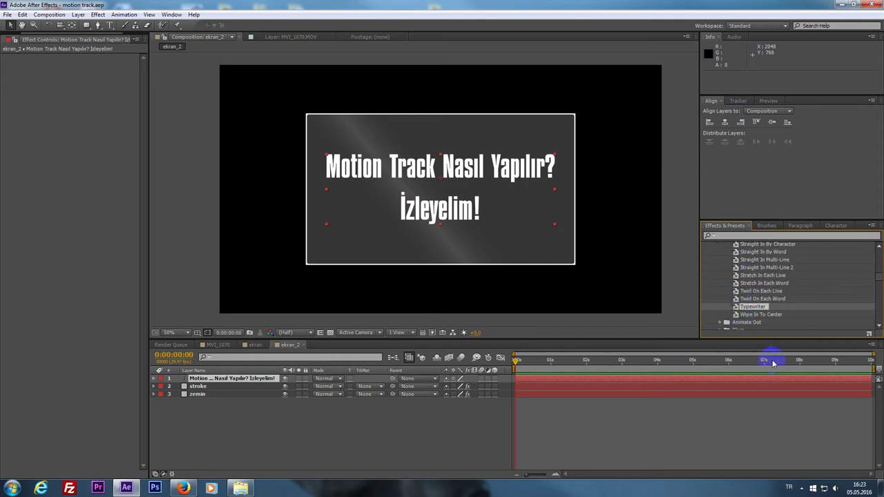
{"action": "left_click_drag", "start_coordinate": [756, 309], "coordinate": [498, 374]}
{"action": "key", "text": "KP_0"}
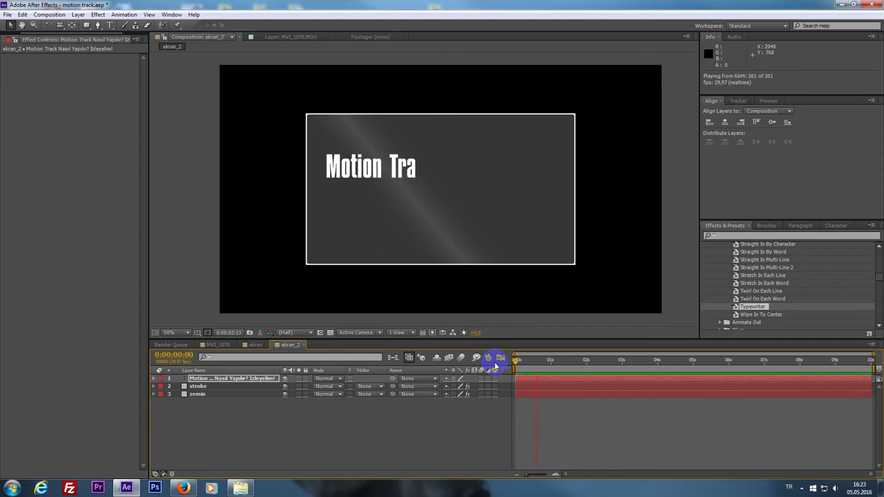
{"action": "key", "text": "space"}
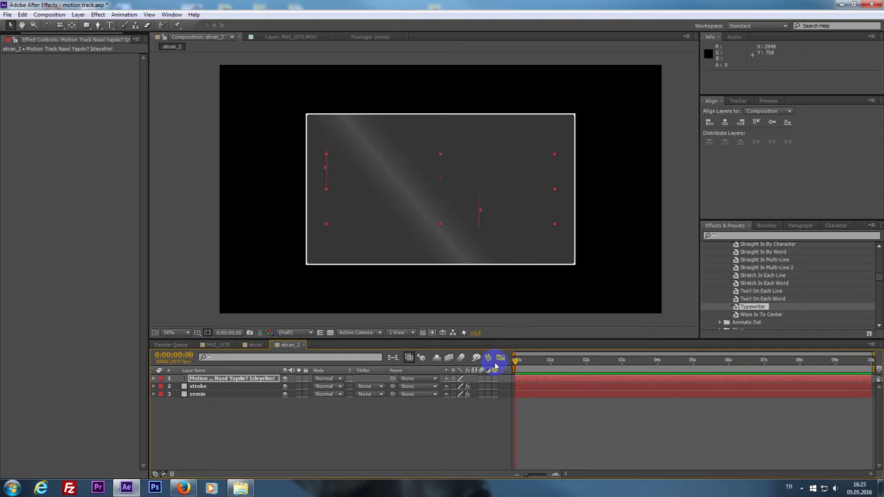
Reveal the title layer's Range Selector Start keyframes and scrub the first frames to check the typing
{"action": "left_click", "coordinate": [593, 387]}
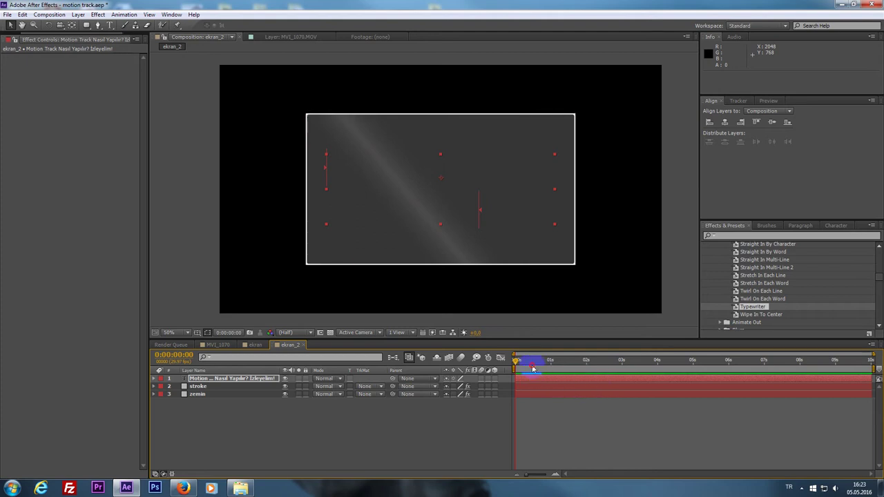
{"action": "key", "text": "u"}
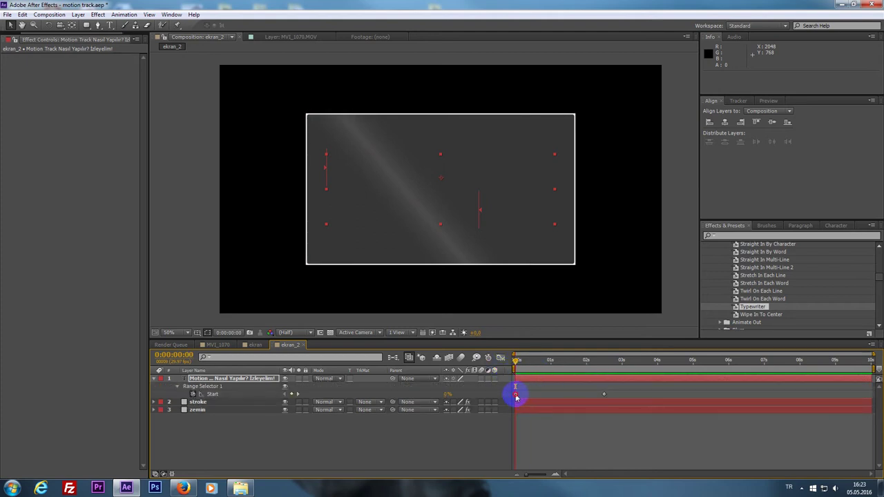
{"action": "mouse_move", "coordinate": [530, 372]}
{"action": "left_mouse_down"}
{"action": "mouse_move", "coordinate": [547, 373]}
{"action": "mouse_move", "coordinate": [534, 376]}
{"action": "left_mouse_up"}
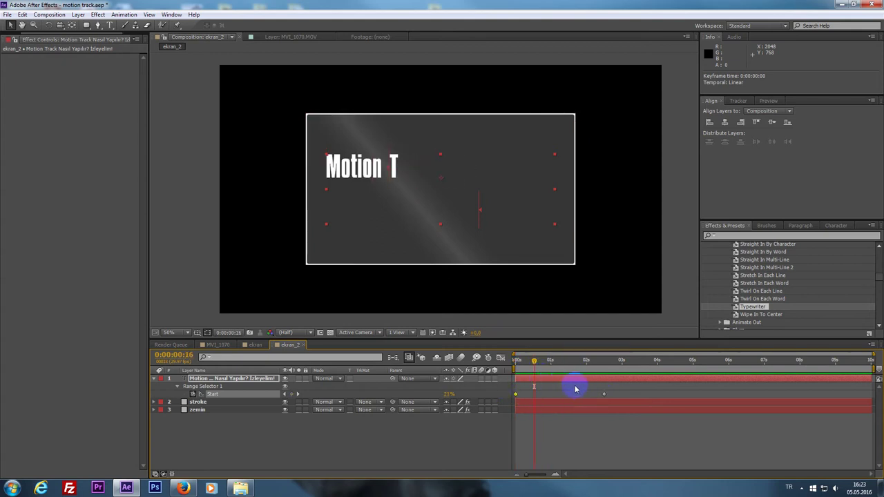
{"action": "left_click_drag", "start_coordinate": [542, 364], "coordinate": [514, 371]}
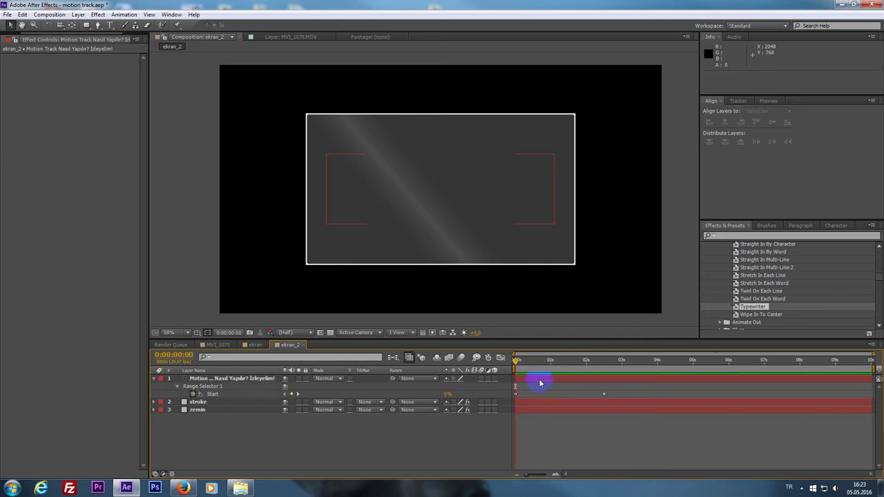
{"action": "key", "text": "u"}
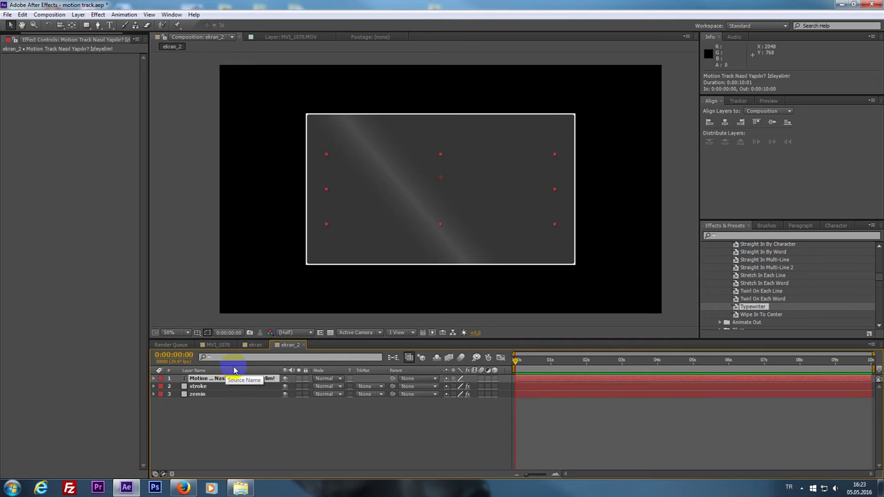
{"action": "key", "text": "u"}
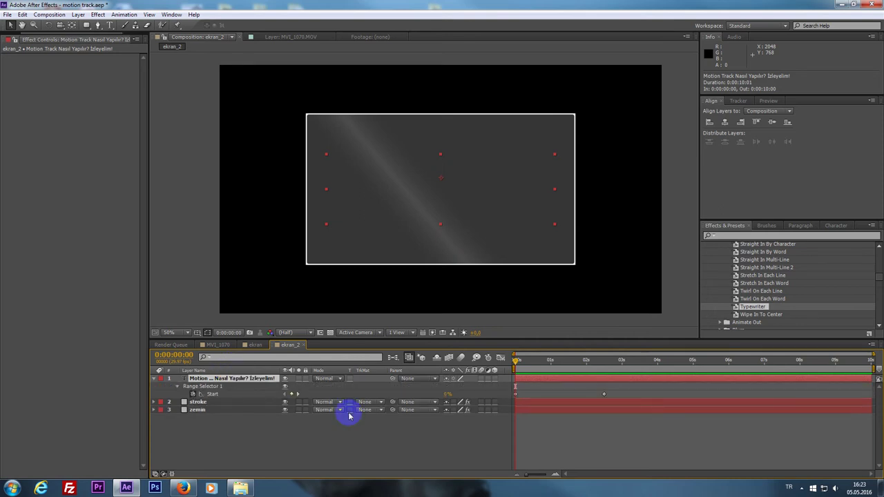
Move the title's Start keyframes to 0:00:00:28 and 0:00:06:28, and scrub to 0:00:02:03 to check the typing
{"action": "left_click", "coordinate": [514, 393]}
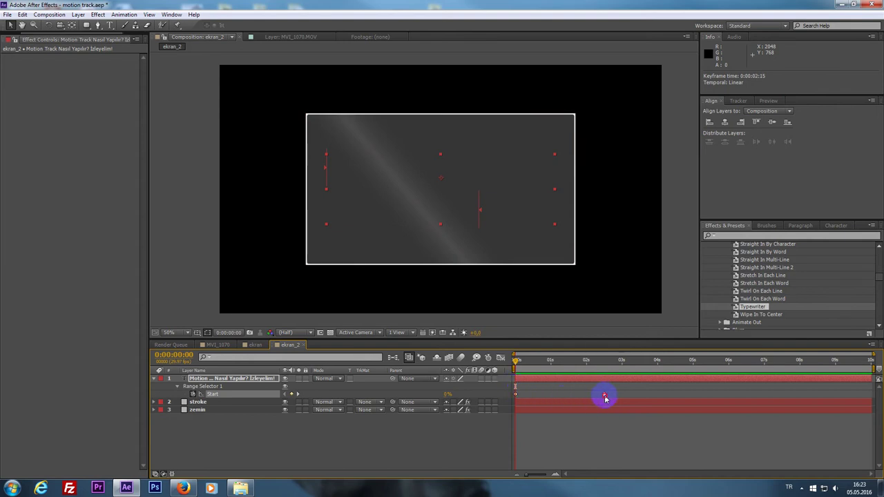
{"action": "left_click_drag", "start_coordinate": [604, 396], "coordinate": [734, 397]}
{"action": "left_click", "coordinate": [764, 365]}
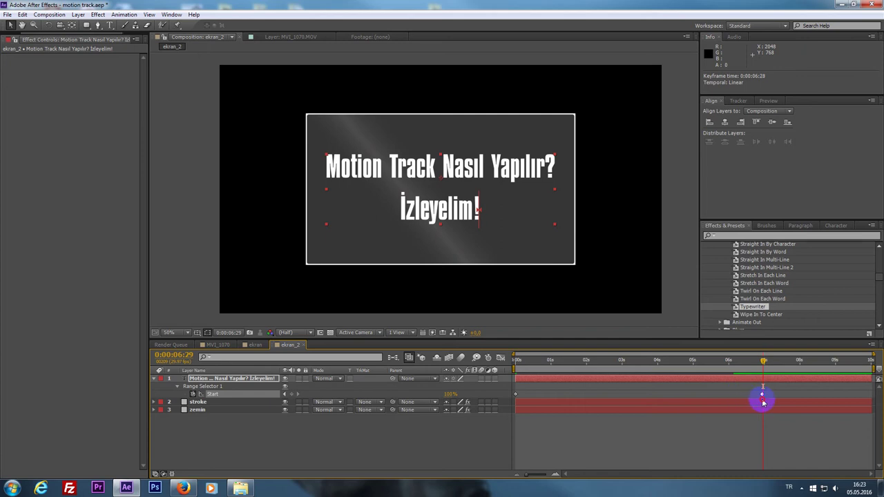
{"action": "left_click", "coordinate": [557, 395]}
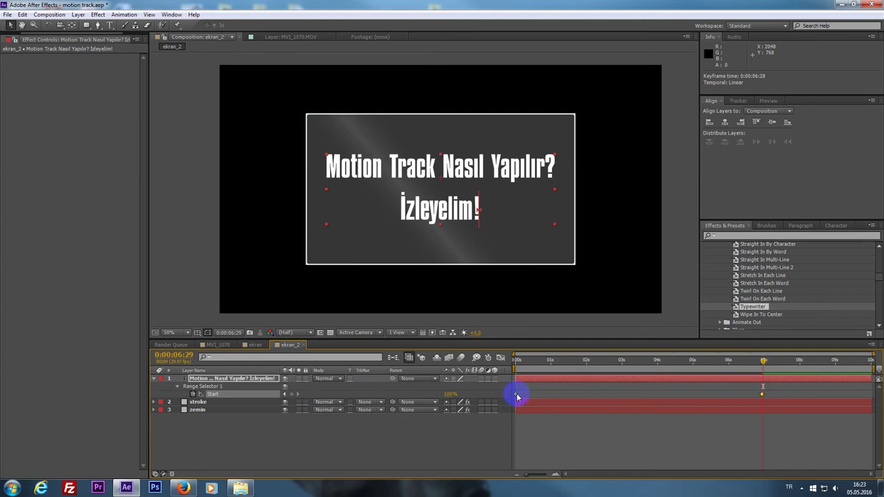
{"action": "left_click_drag", "start_coordinate": [519, 360], "coordinate": [589, 373]}
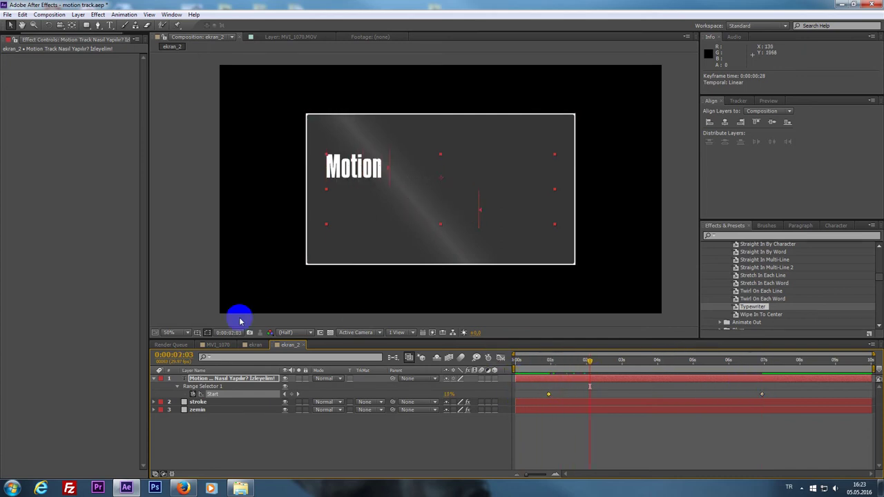
Scrub the MVI_1070 composition to 5:31:36:04 to review the typing over the tablet, and return to ekran_2
{"action": "left_click", "coordinate": [214, 345]}
{"action": "left_click_drag", "start_coordinate": [516, 361], "coordinate": [675, 388]}
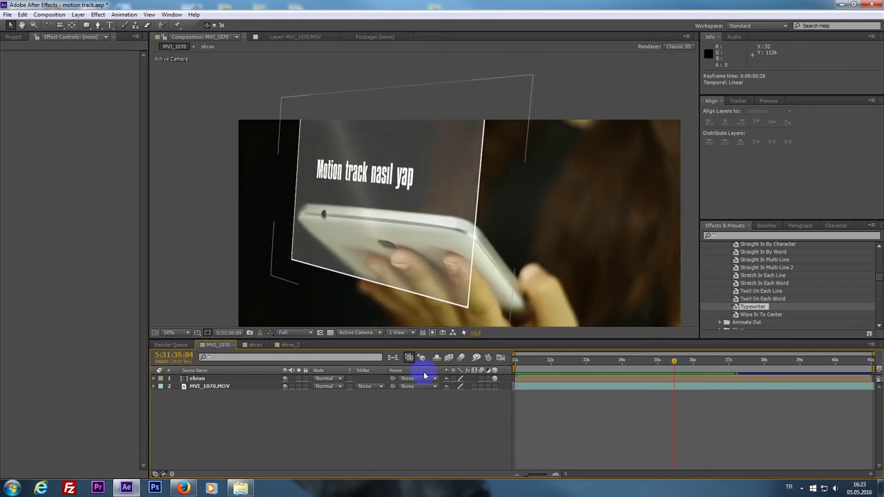
{"action": "left_click", "coordinate": [289, 344]}
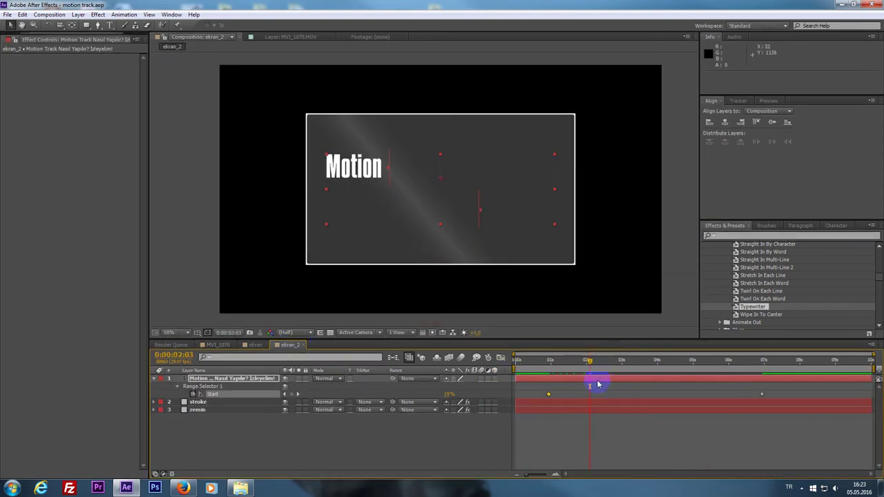
Scrub ekran_2 to 0:00:07:28 to check the full title, and review the typing in the MVI_1070 composition up to 5:31:35:12
{"action": "left_click_drag", "start_coordinate": [591, 380], "coordinate": [785, 435]}
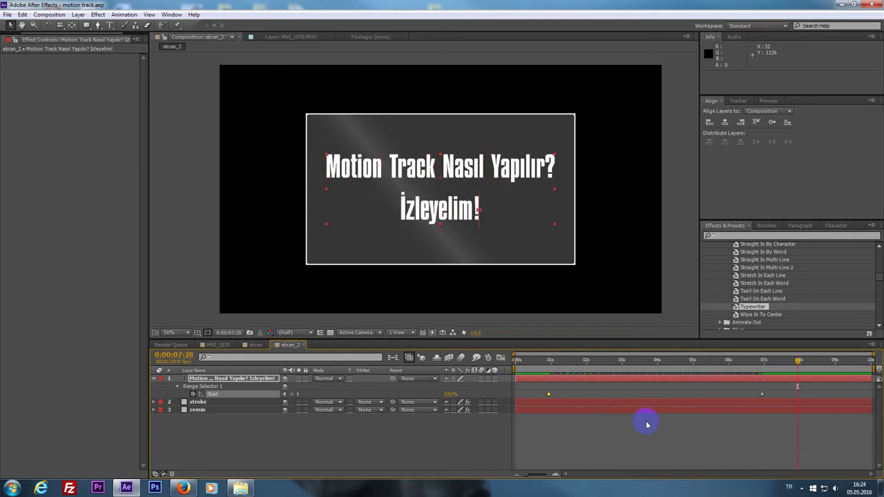
{"action": "left_click_drag", "start_coordinate": [525, 362], "coordinate": [751, 406]}
{"action": "left_click", "coordinate": [224, 344]}
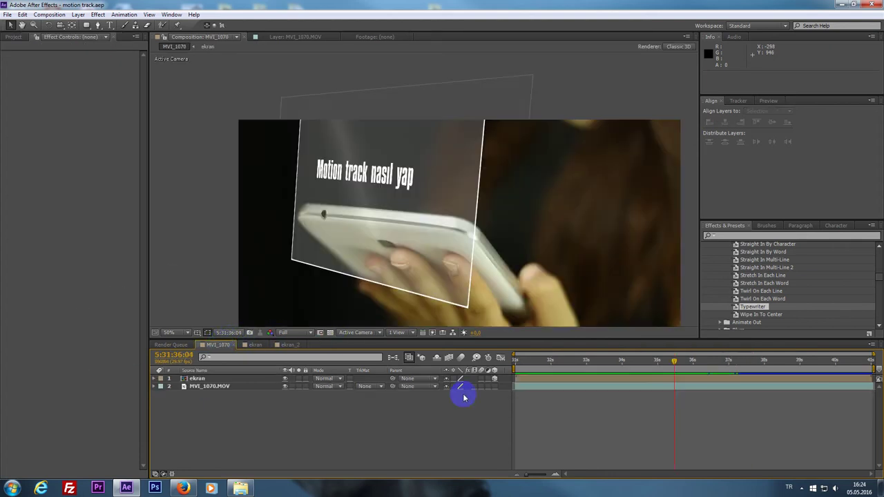
{"action": "left_click_drag", "start_coordinate": [545, 371], "coordinate": [648, 373]}
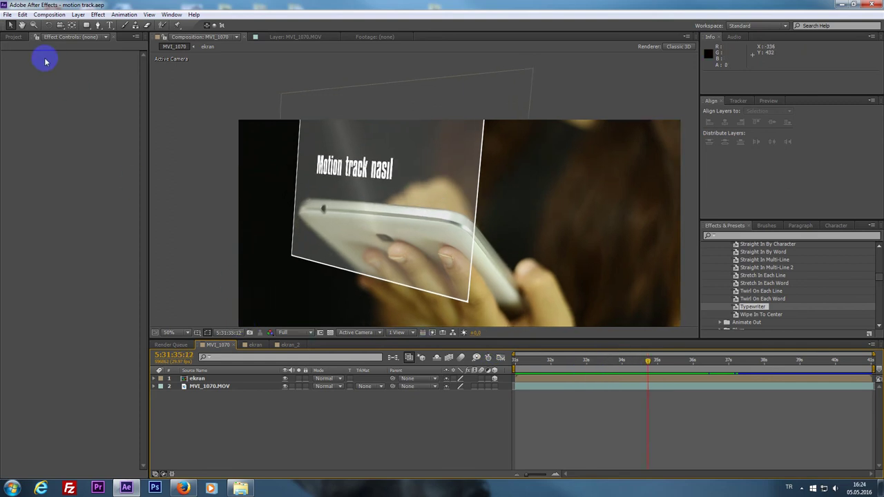
Open the MVI_1070.MOV source footage and set its In point to 5:31:33:17 and Out point to 5:31:41:02
{"action": "left_click", "coordinate": [21, 40]}
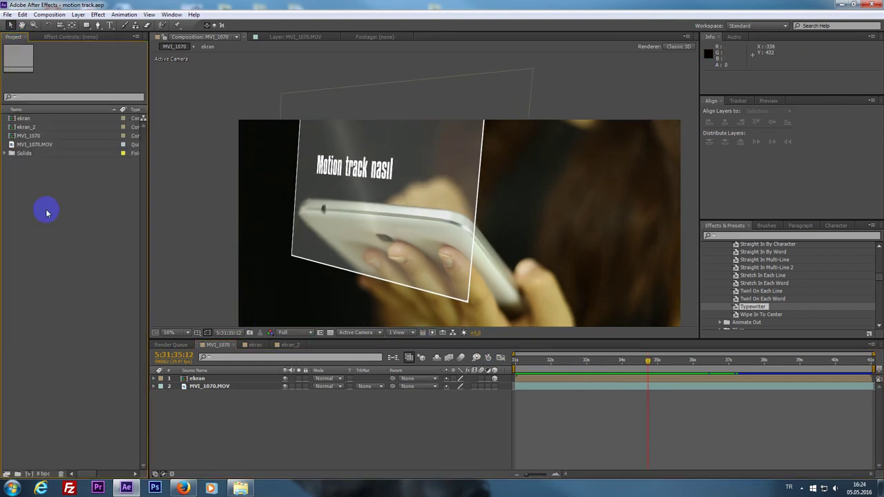
{"action": "left_click", "coordinate": [38, 135]}
{"action": "left_click", "coordinate": [35, 145]}
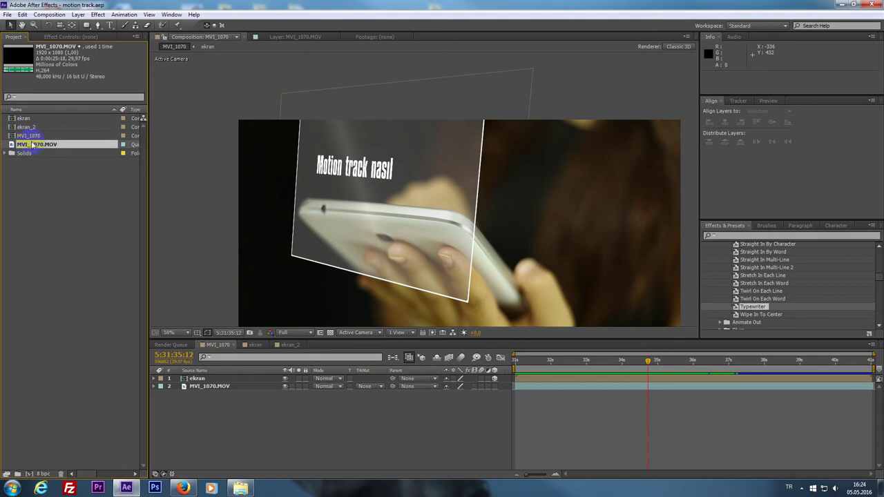
{"action": "double_click", "coordinate": [32, 145]}
{"action": "left_click_drag", "start_coordinate": [272, 311], "coordinate": [350, 316]}
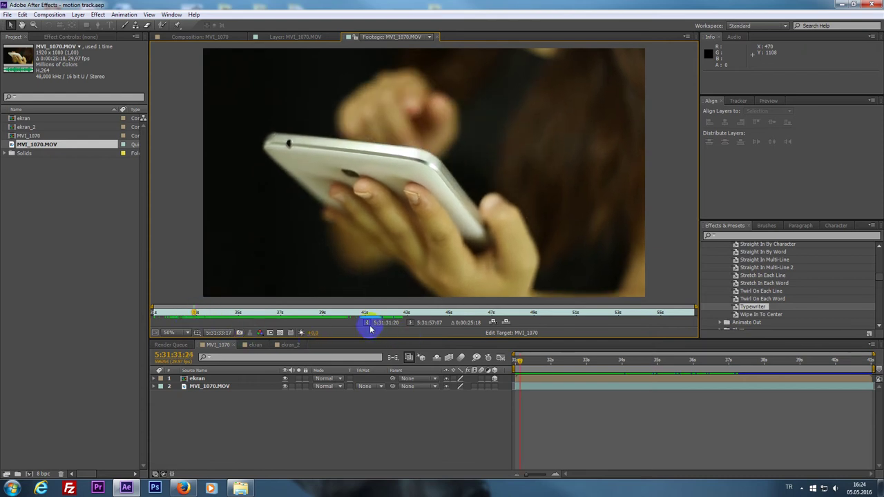
{"action": "left_click", "coordinate": [368, 323]}
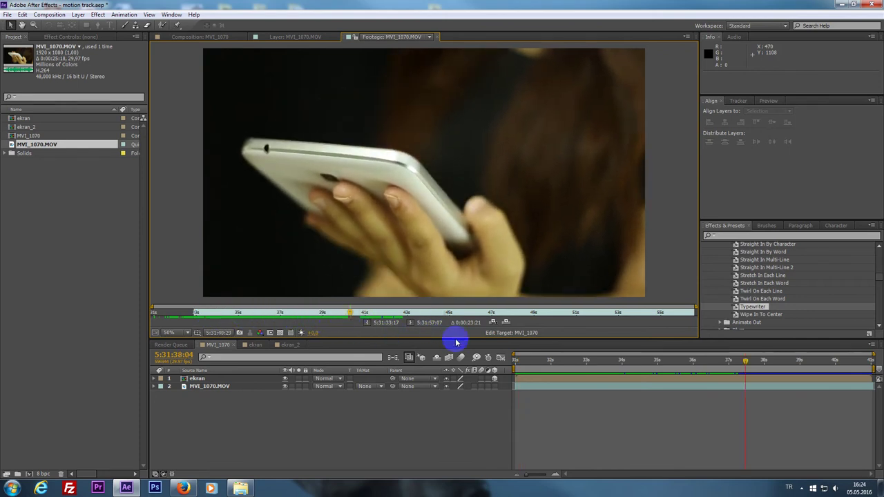
{"action": "left_click", "coordinate": [410, 322]}
{"action": "left_click", "coordinate": [632, 379]}
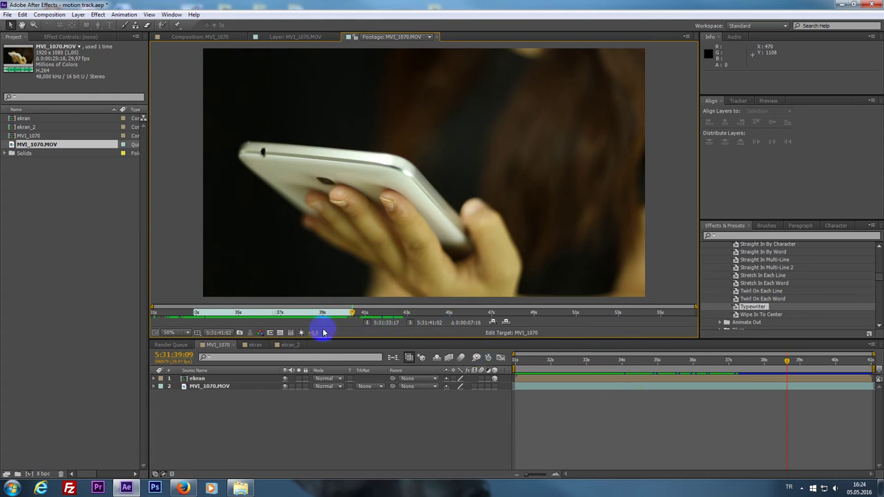
Create a composition named "motion track" with the HDTV 1080 29.97 preset and a duration of 0:00:10:01
{"action": "left_click", "coordinate": [59, 36]}
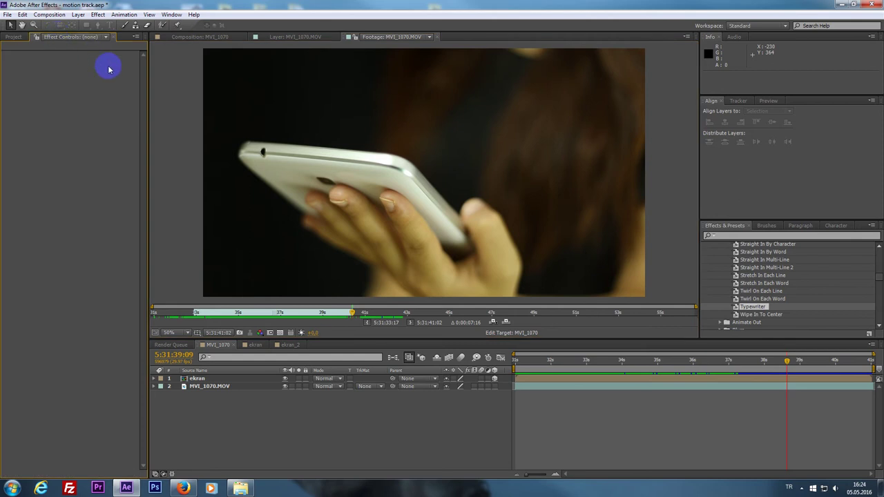
{"action": "key", "text": "ctrl+n"}
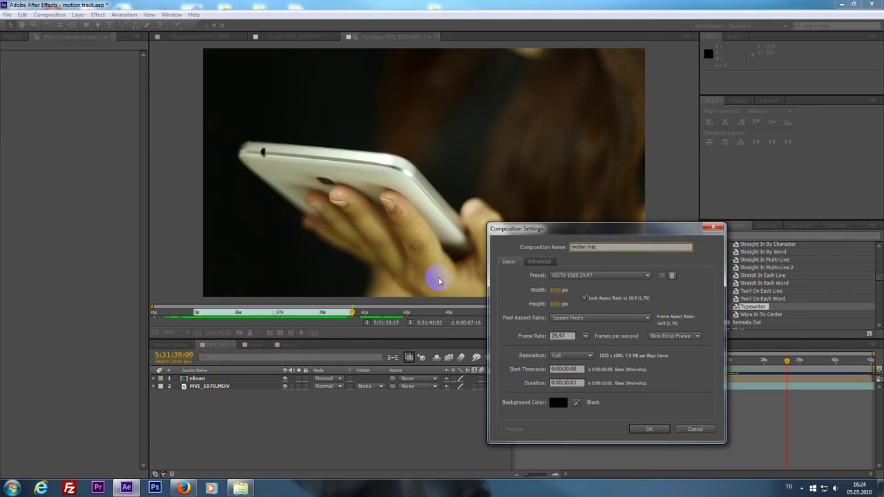
{"action": "key", "text": "Return"}
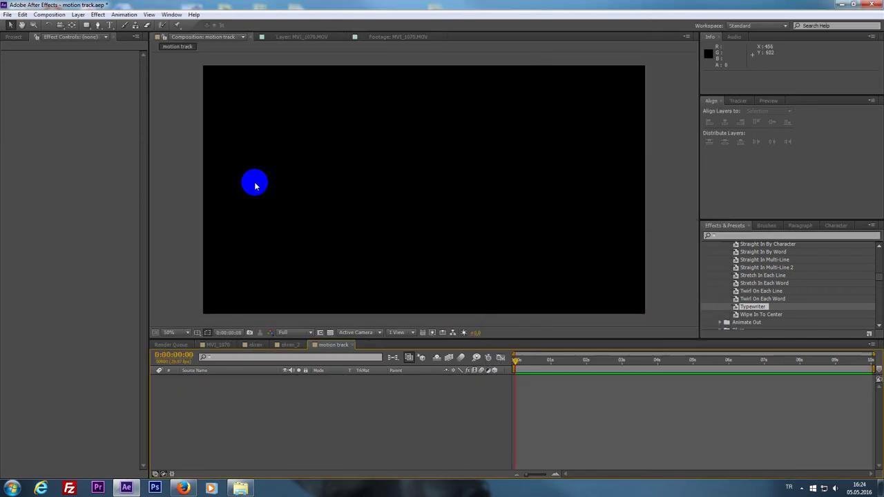
Overlay the trimmed MVI_1070.MOV clip into the motion track composition and scrub through it to check the footage
{"action": "left_click", "coordinate": [14, 37]}
{"action": "double_click", "coordinate": [33, 155]}
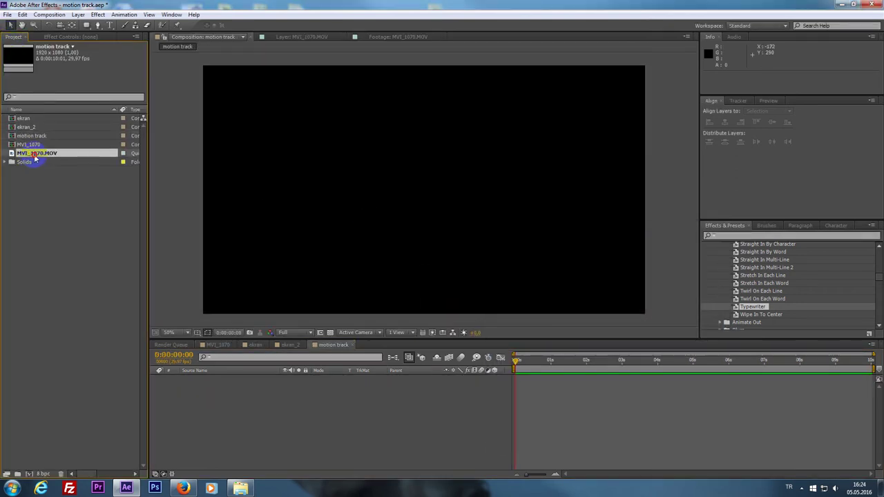
{"action": "left_click", "coordinate": [506, 323]}
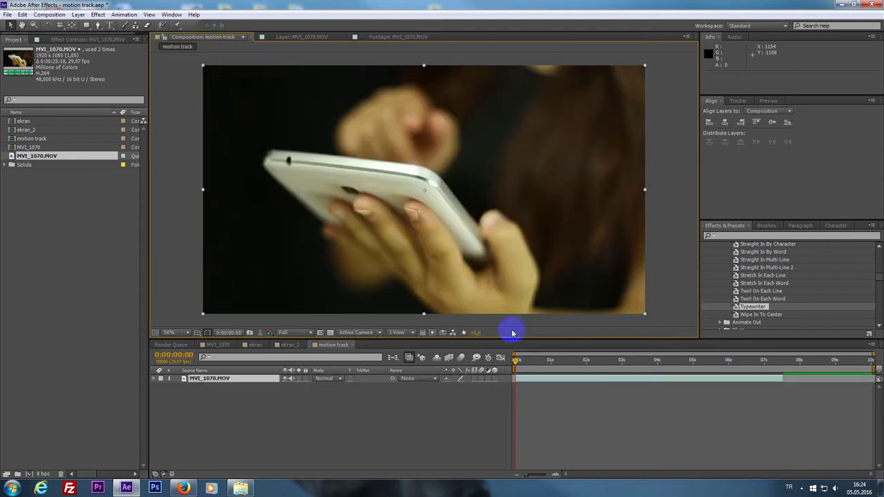
{"action": "left_click_drag", "start_coordinate": [525, 359], "coordinate": [749, 405]}
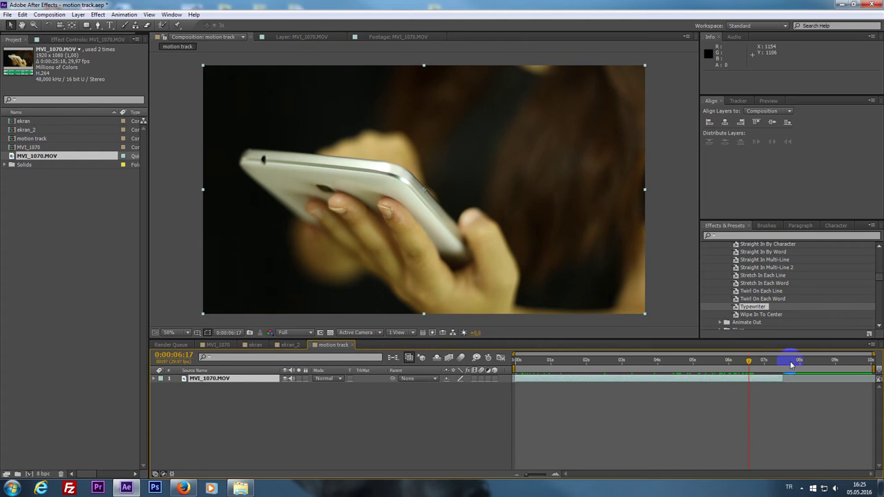
{"action": "left_click_drag", "start_coordinate": [791, 364], "coordinate": [502, 393]}
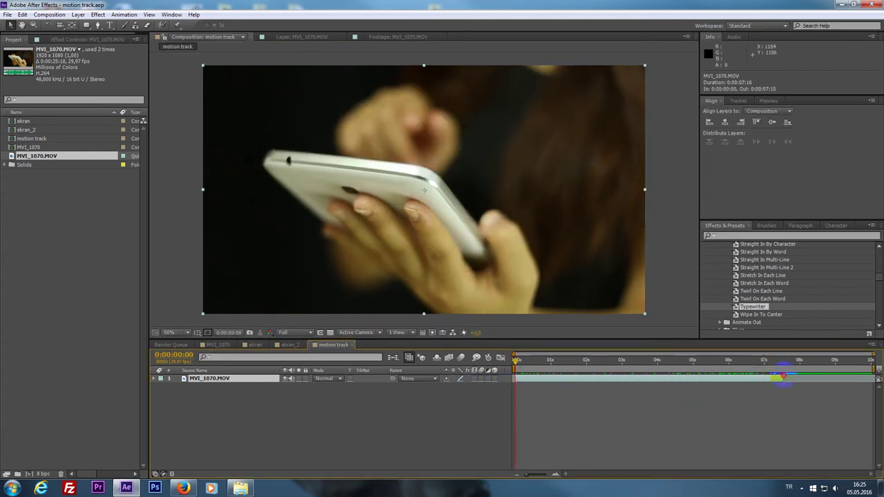
Extend the MVI_1070.MOV layer's Out point to the end of the motion track composition
{"action": "double_click", "coordinate": [783, 376]}
{"action": "left_click_drag", "start_coordinate": [779, 377], "coordinate": [860, 385]}
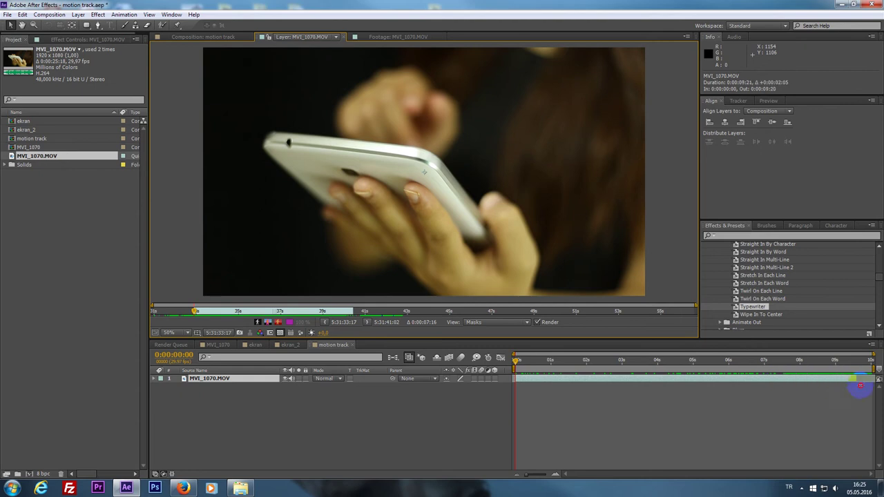
{"action": "left_click", "coordinate": [207, 36]}
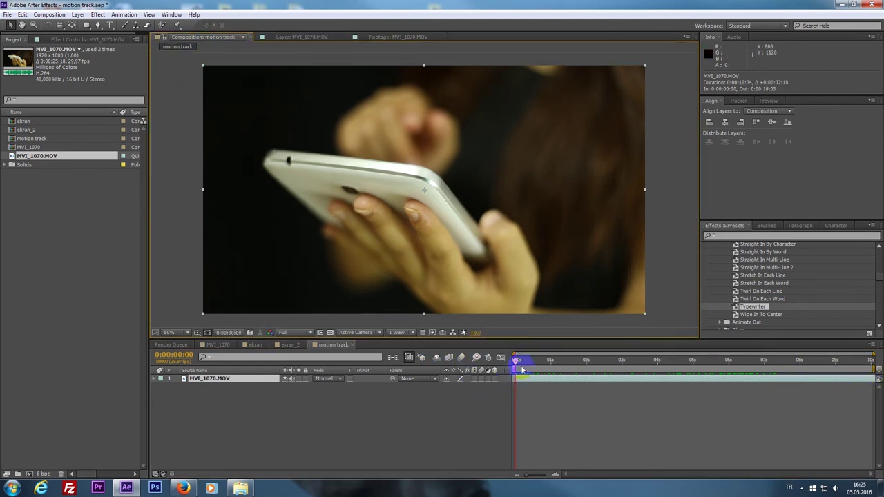
Add ekran_2 to the motion track composition above the footage, centred in the frame, and scrub to 0:00:08:19
{"action": "left_click", "coordinate": [35, 129]}
{"action": "left_click_drag", "start_coordinate": [38, 131], "coordinate": [425, 188]}
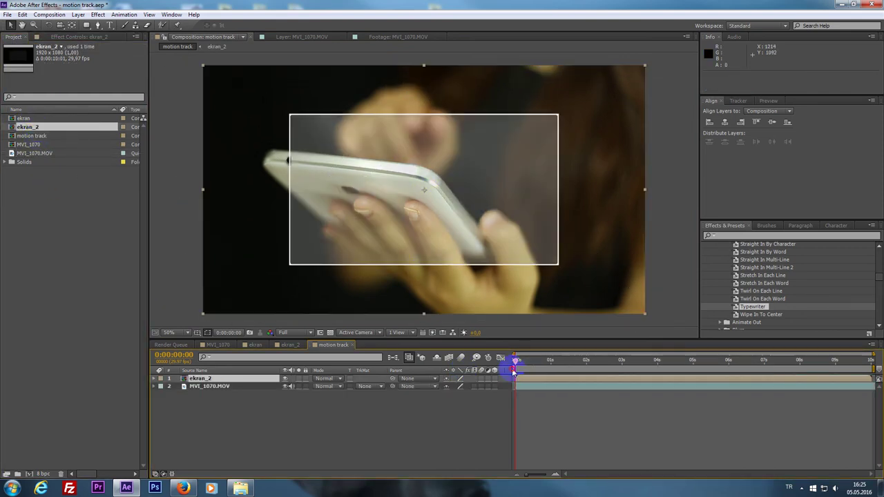
{"action": "left_click_drag", "start_coordinate": [516, 361], "coordinate": [822, 407]}
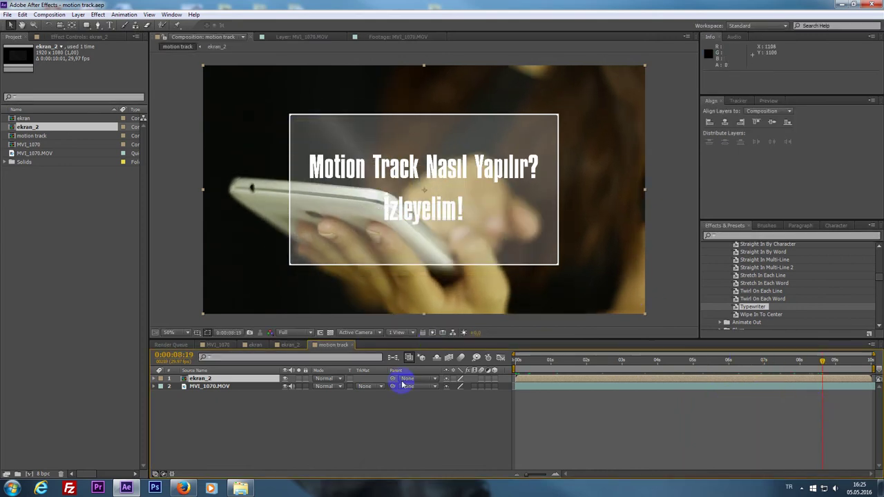
Make ekran_2 a 3D layer and tilt it with Y Rotation at 30° and Z Rotation at 6°
{"action": "left_click", "coordinate": [494, 378]}
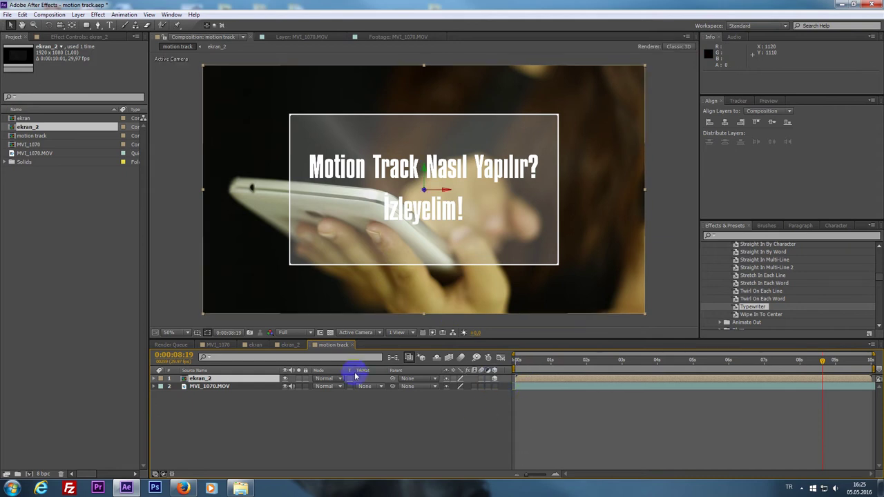
{"action": "key", "text": "r"}
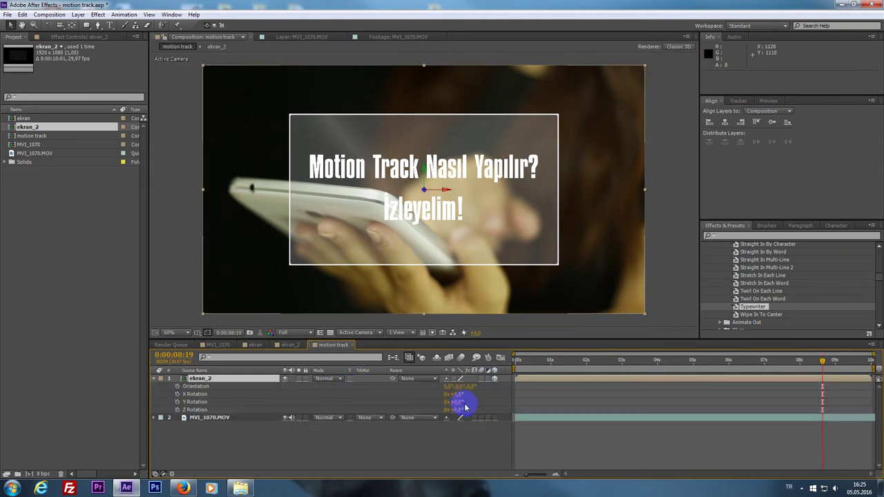
{"action": "mouse_move", "coordinate": [459, 394]}
{"action": "left_mouse_down"}
{"action": "mouse_move", "coordinate": [470, 403]}
{"action": "mouse_move", "coordinate": [458, 408]}
{"action": "left_mouse_up"}
{"action": "key", "text": "ctrl+z"}
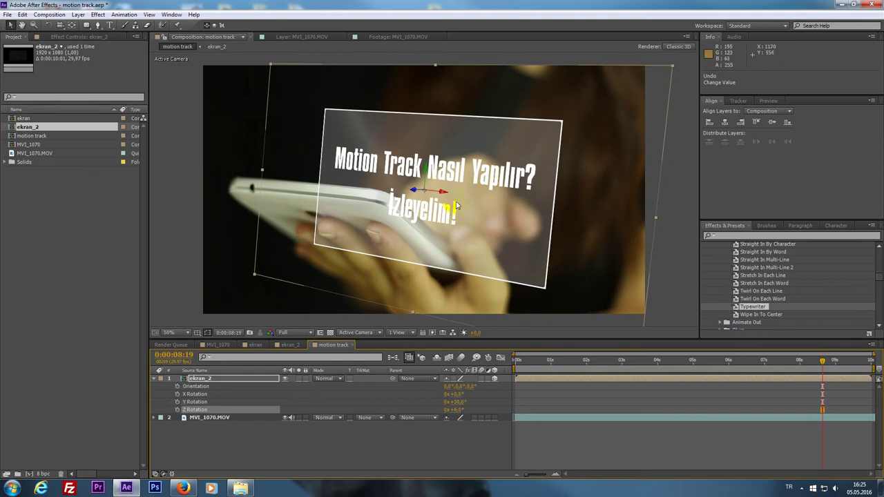
Try moving the tilted ekran_2 layer over the tablet, and undo the move
{"action": "left_click_drag", "start_coordinate": [444, 197], "coordinate": [299, 191]}
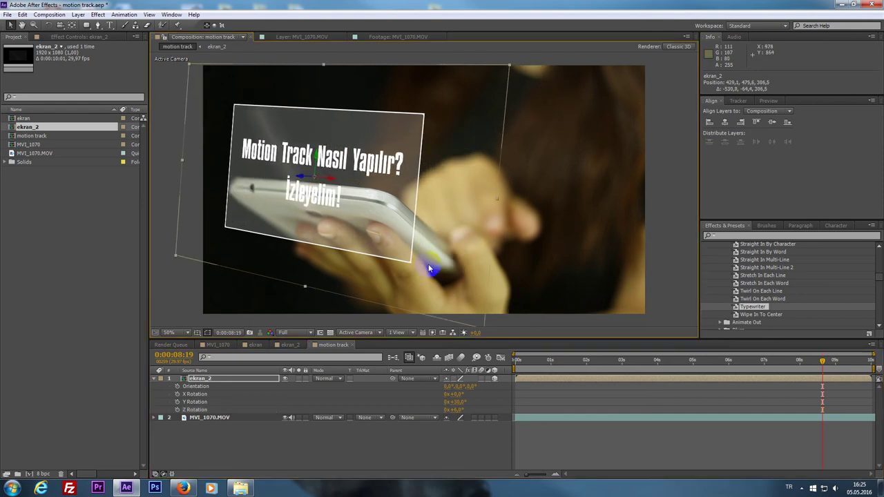
{"action": "key", "text": "ctrl+z"}
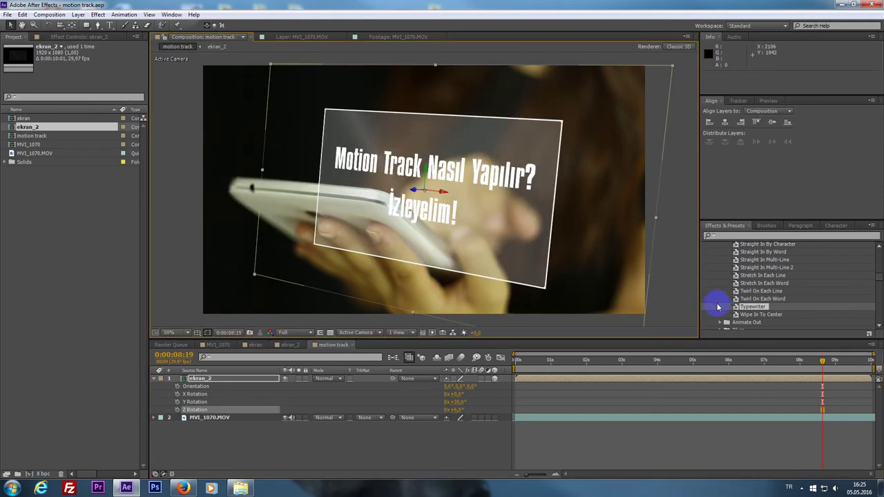
Return to 0:00:00:00 and start Track Motion from the Tracker on the MVI_1070.MOV layer
{"action": "left_click_drag", "start_coordinate": [542, 367], "coordinate": [493, 361]}
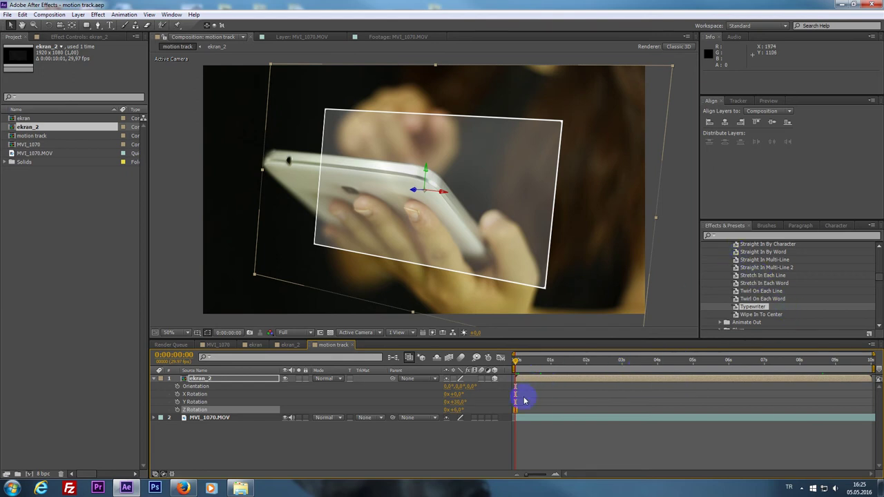
{"action": "left_click", "coordinate": [540, 418]}
{"action": "left_click", "coordinate": [514, 366]}
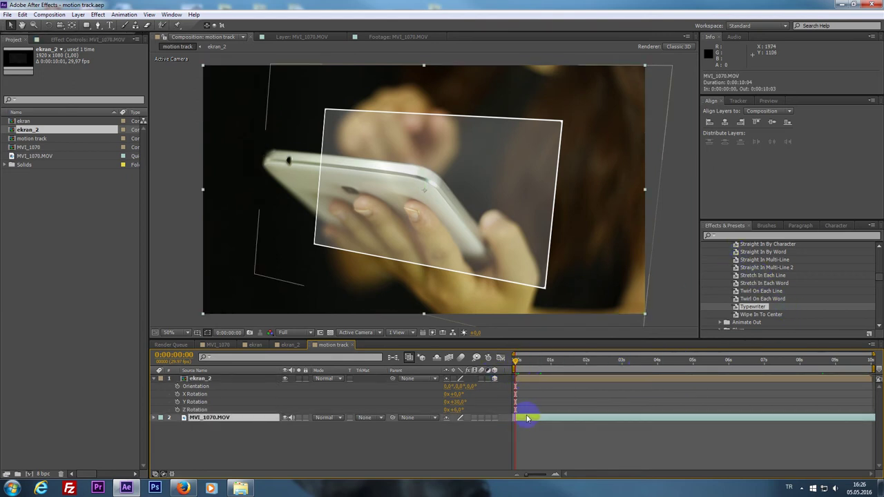
{"action": "left_click", "coordinate": [738, 100]}
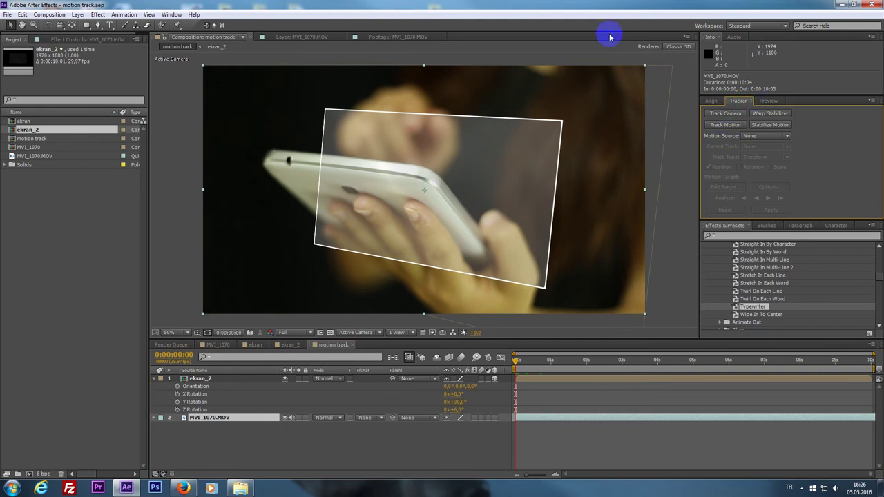
{"action": "left_click", "coordinate": [171, 15]}
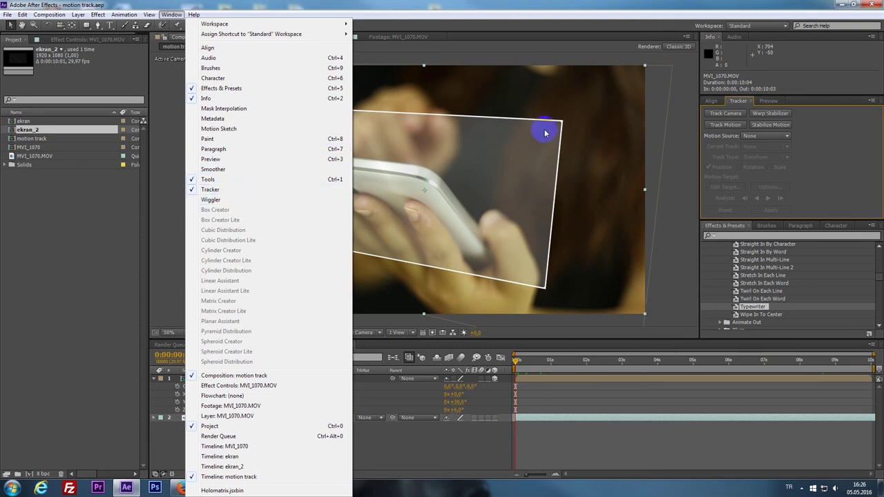
{"action": "left_click", "coordinate": [739, 103]}
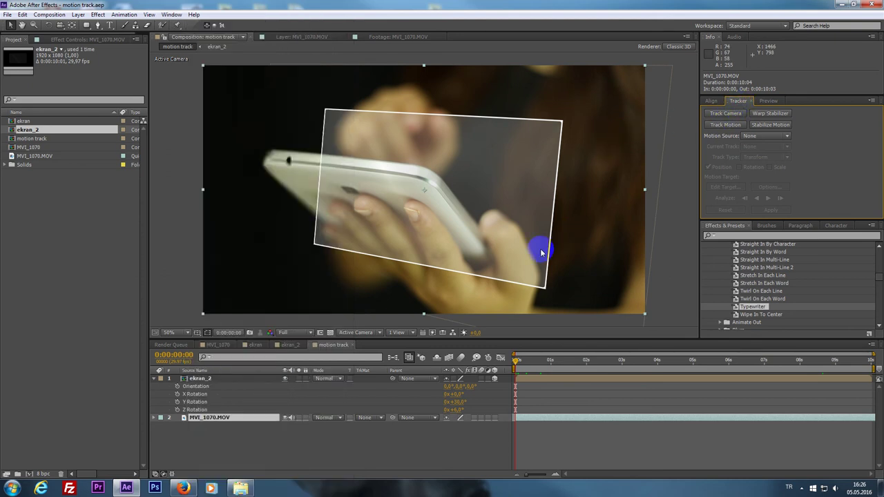
{"action": "left_click", "coordinate": [726, 127]}
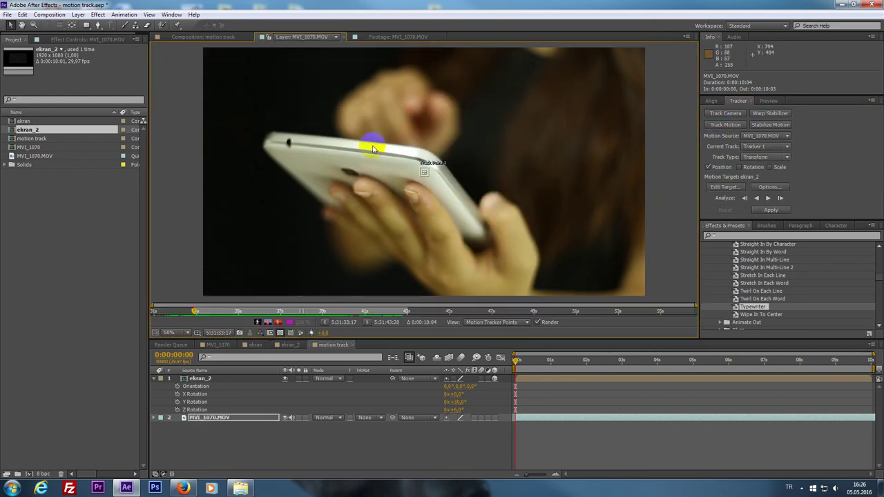
Examine Track Point 1 close up at the tablet's corner and review the Track Type options, keeping Transform
{"action": "scroll", "coordinate": [423, 176], "scroll_direction": "up", "scroll_amount": 4}
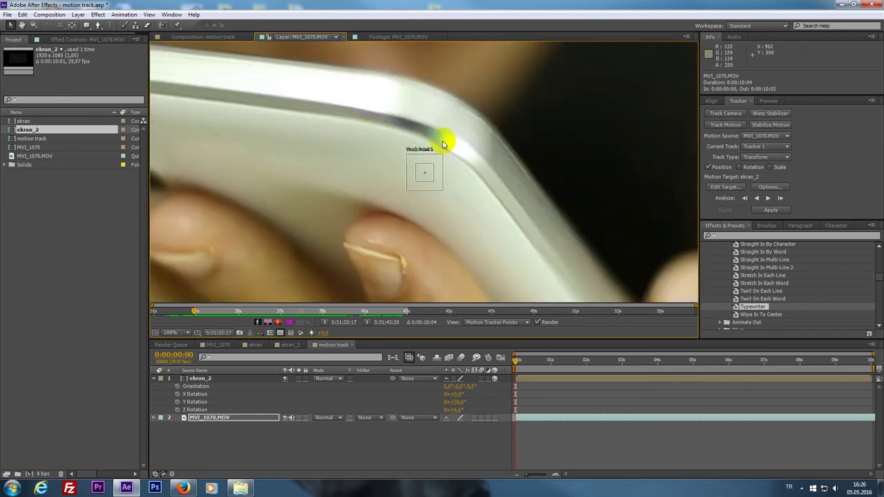
{"action": "scroll", "coordinate": [431, 207], "scroll_direction": "down", "scroll_amount": 4}
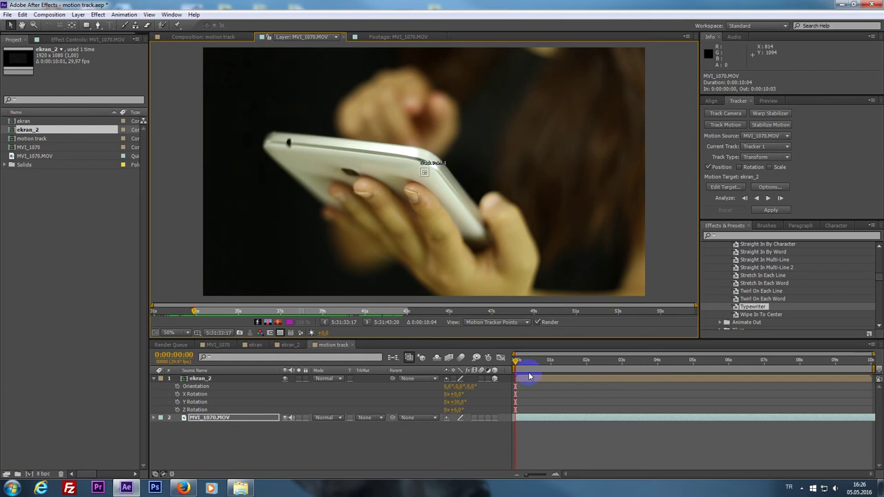
{"action": "key", "text": "period"}
{"action": "key", "text": "period"}
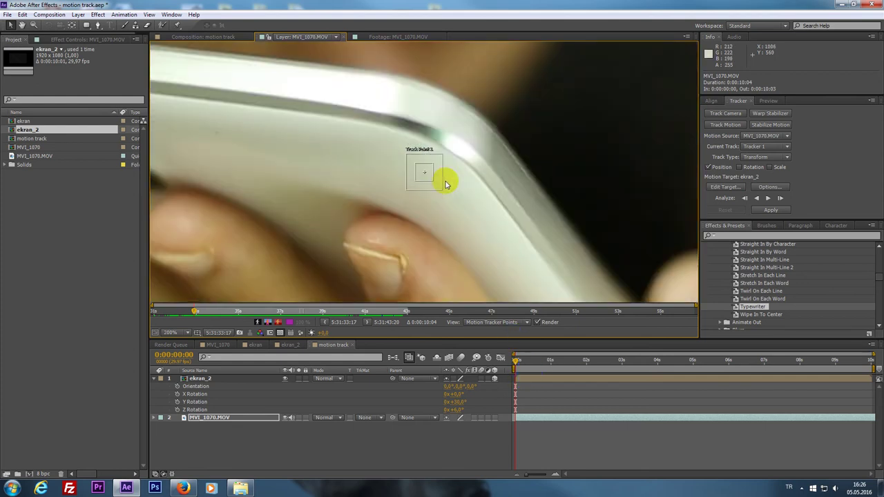
{"action": "left_click", "coordinate": [779, 160]}
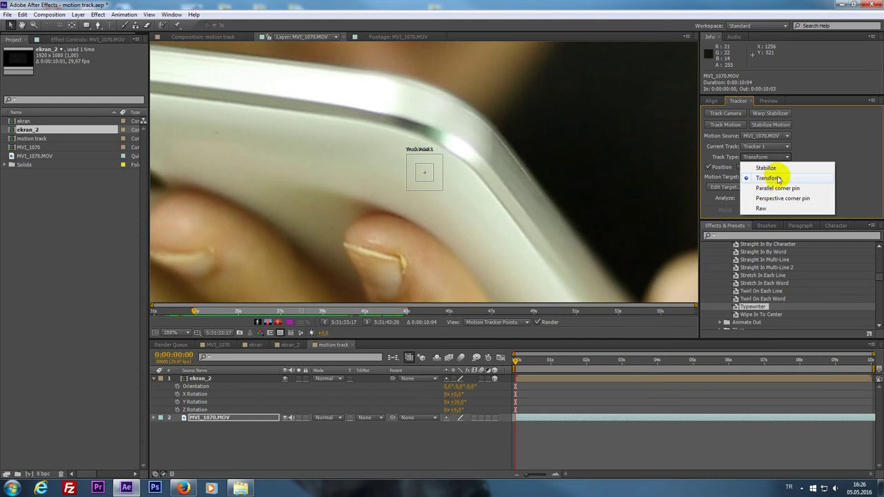
{"action": "left_click", "coordinate": [836, 143]}
{"action": "left_click", "coordinate": [447, 167]}
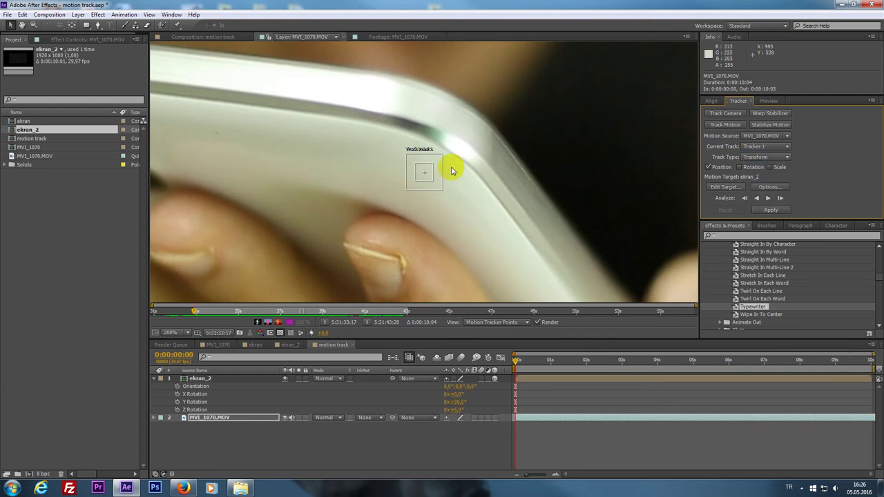
Look over the whole tablet frame and recheck the Track Type choices, leaving Transform selected
{"action": "key", "text": "comma"}
{"action": "key", "text": "comma"}
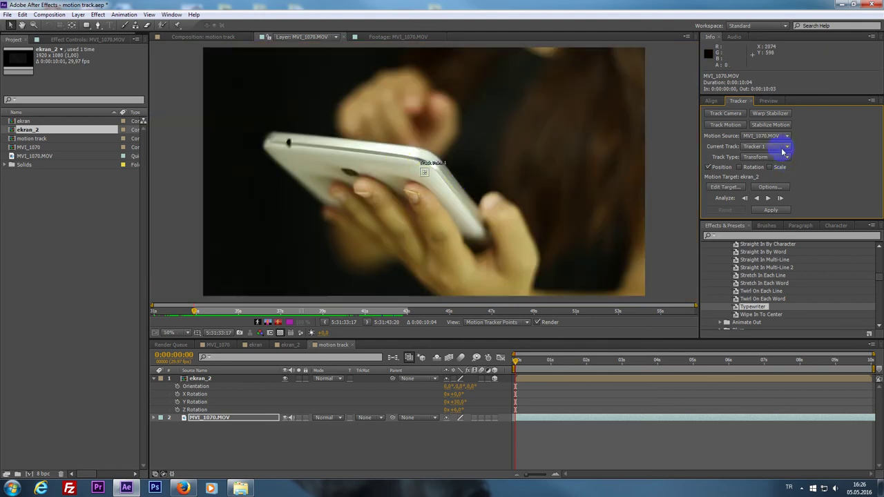
{"action": "left_click", "coordinate": [774, 158]}
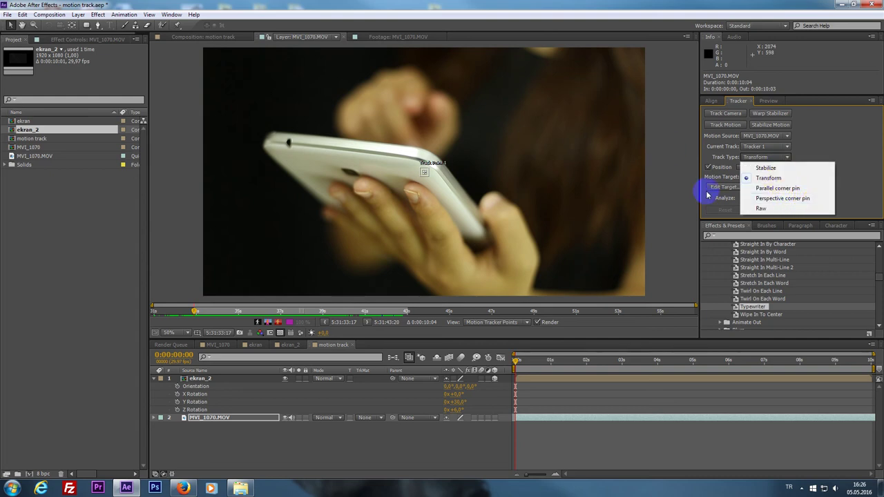
{"action": "left_click", "coordinate": [757, 159]}
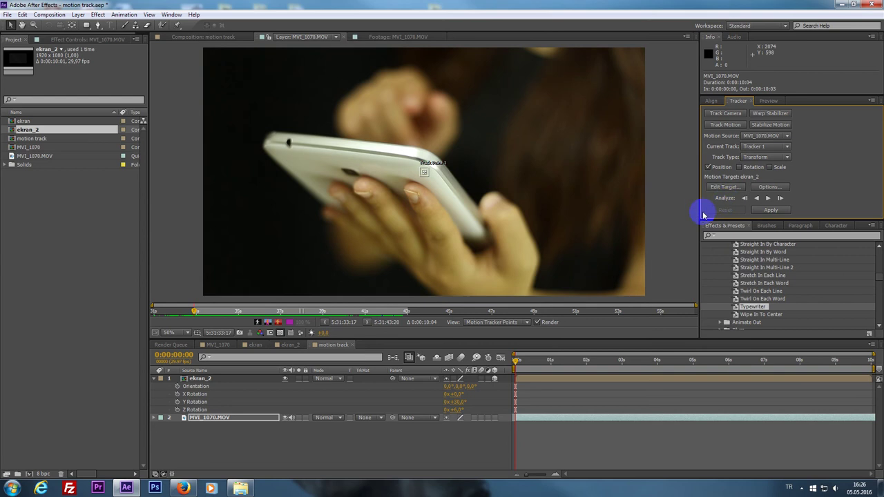
{"action": "left_click", "coordinate": [500, 378]}
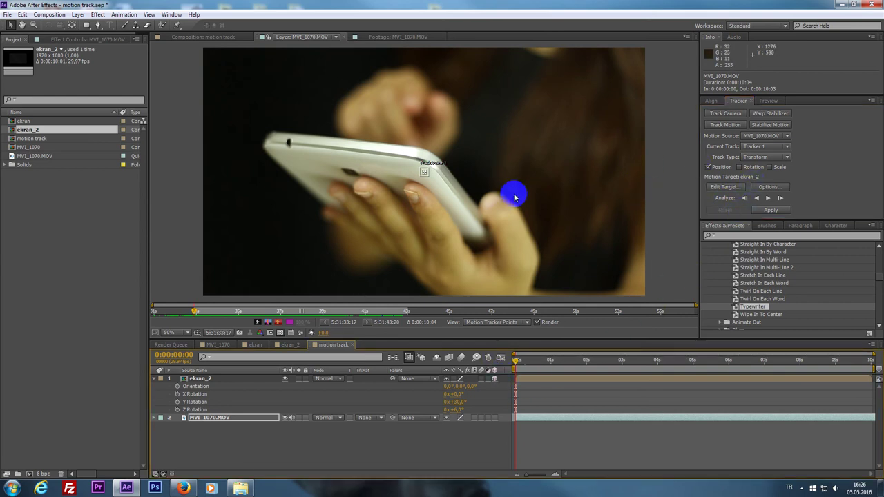
Scrub the footage between 0:00:00:00 and 0:00:10:00 to review how the tablet moves, and return to the start
{"action": "left_click", "coordinate": [768, 199]}
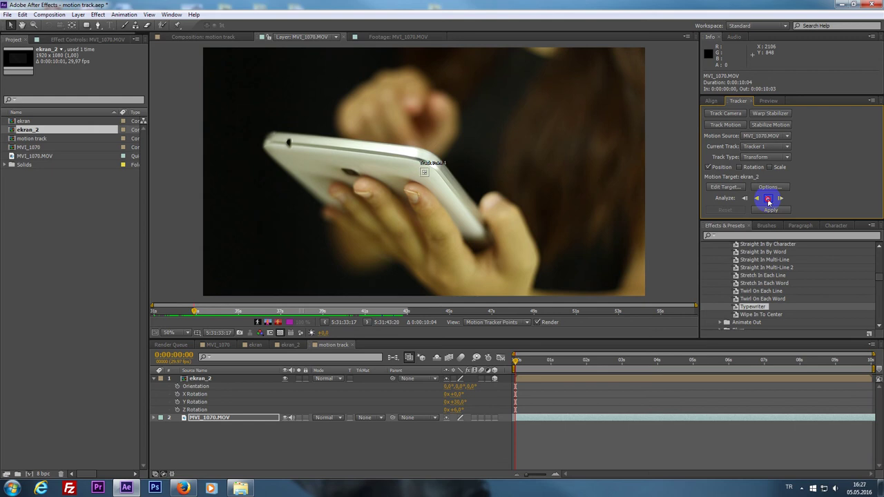
{"action": "left_click", "coordinate": [778, 210]}
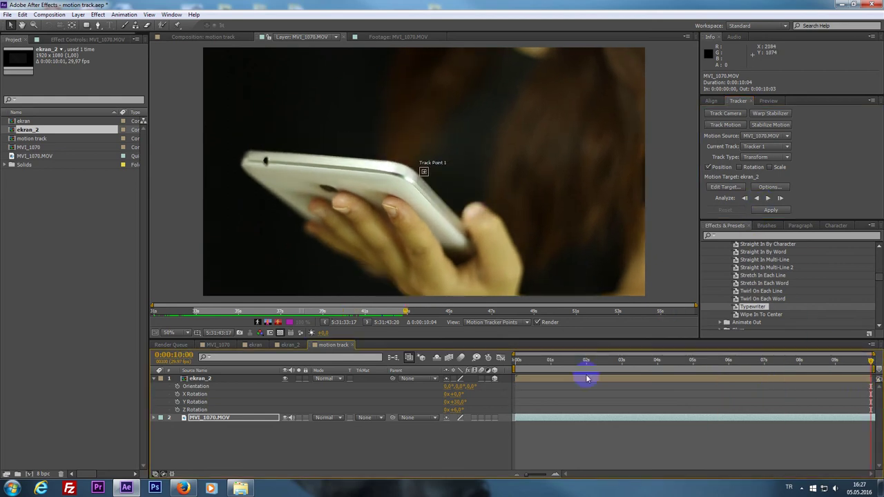
{"action": "left_click_drag", "start_coordinate": [524, 371], "coordinate": [481, 376]}
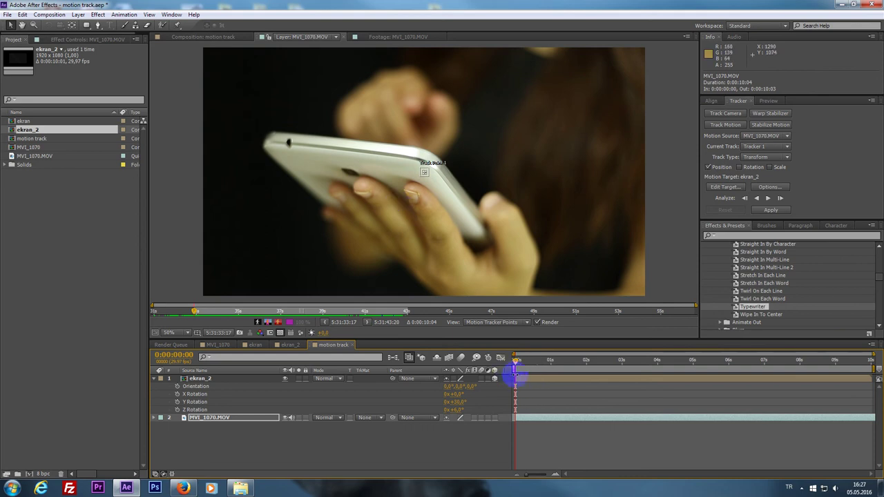
{"action": "left_click", "coordinate": [514, 371]}
{"action": "left_click_drag", "start_coordinate": [514, 371], "coordinate": [513, 391]}
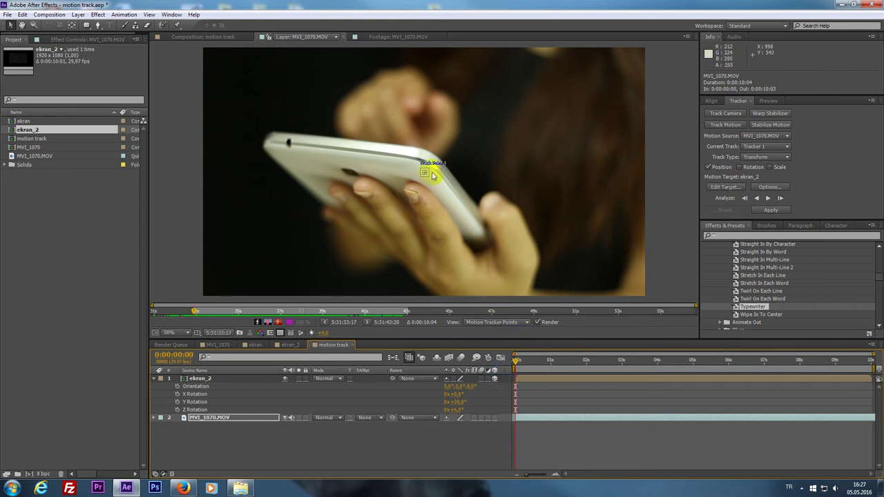
Examine the dark hole on the tablet's edge and the dark spot on its back as possible tracking features
{"action": "scroll", "coordinate": [425, 175], "scroll_direction": "up", "scroll_amount": 2}
{"action": "left_click_drag", "start_coordinate": [424, 175], "coordinate": [563, 228]}
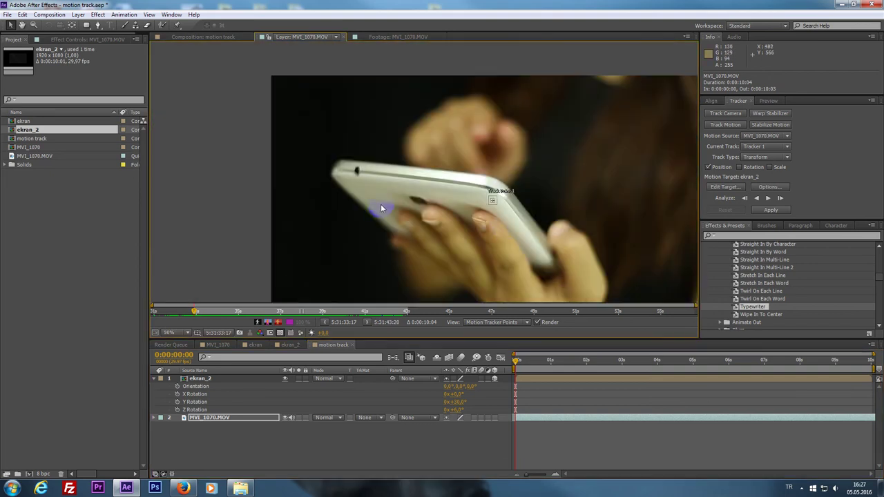
{"action": "left_click", "coordinate": [291, 170]}
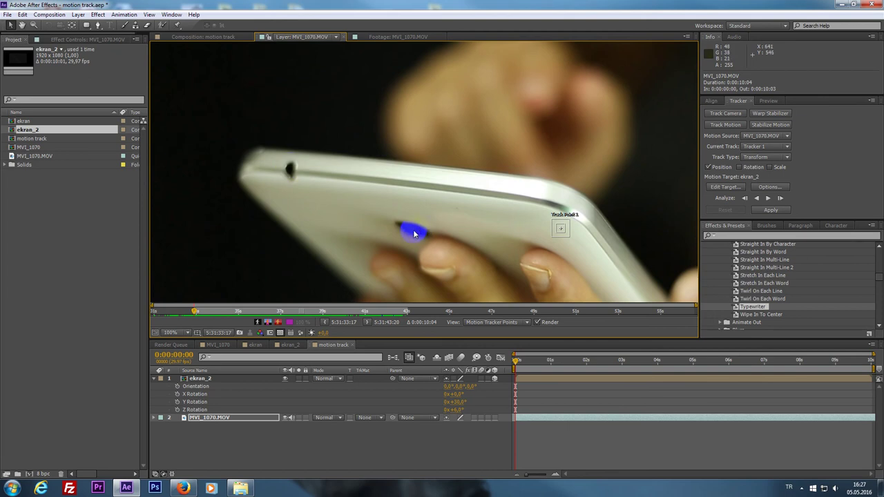
{"action": "scroll", "coordinate": [415, 231], "scroll_direction": "up", "scroll_amount": 2}
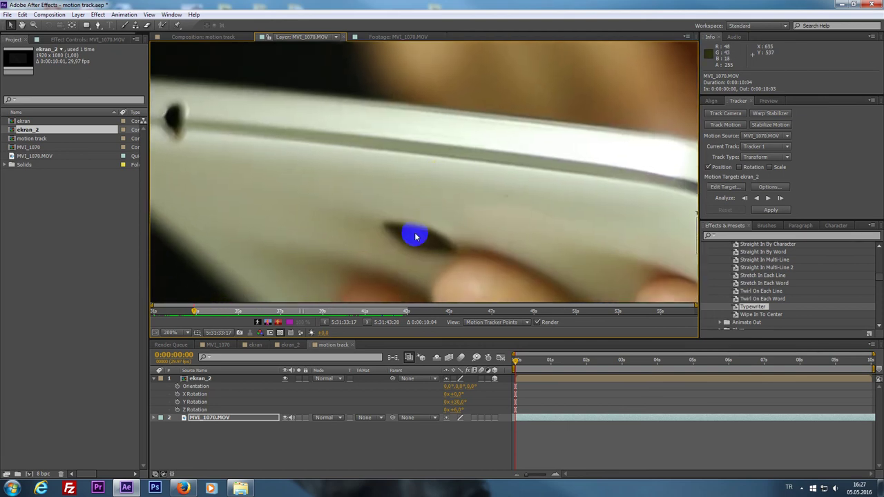
{"action": "scroll", "coordinate": [414, 236], "scroll_direction": "down", "scroll_amount": 2}
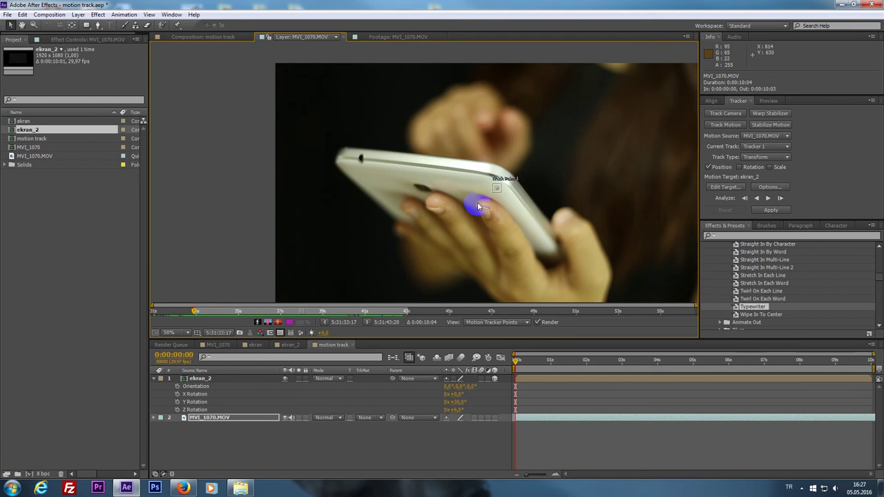
{"action": "scroll", "coordinate": [415, 173], "scroll_direction": "up", "scroll_amount": 1}
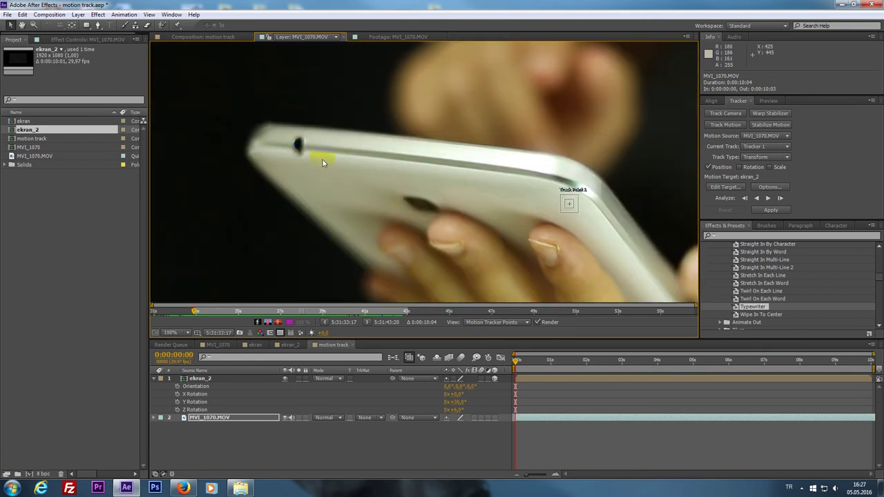
{"action": "scroll", "coordinate": [487, 203], "scroll_direction": "down", "scroll_amount": 2}
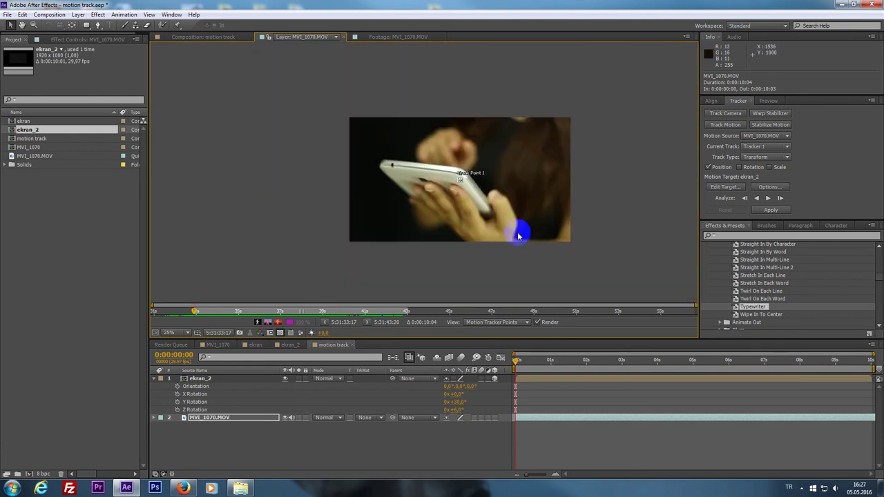
{"action": "scroll", "coordinate": [497, 238], "scroll_direction": "up", "scroll_amount": 1}
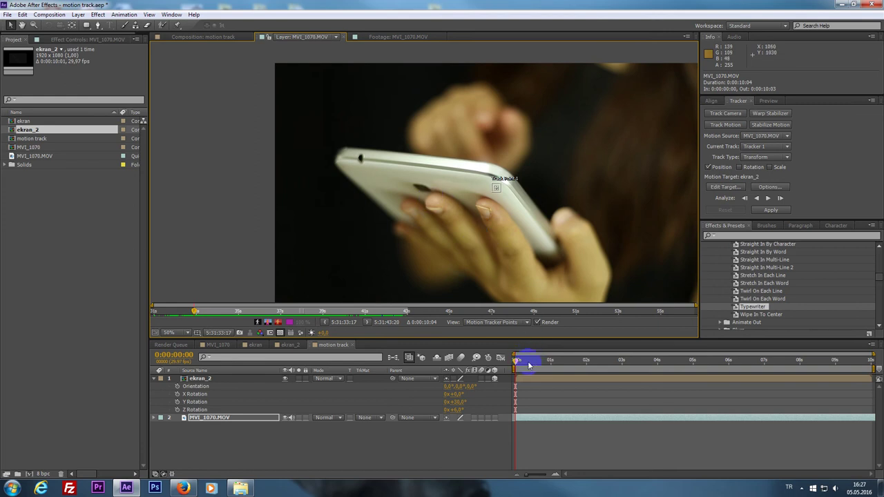
Place Track Point 1 on the dark hole at the tablet's edge and analyze the motion forward through the clip
{"action": "scroll", "coordinate": [442, 186], "scroll_direction": "up", "scroll_amount": 2}
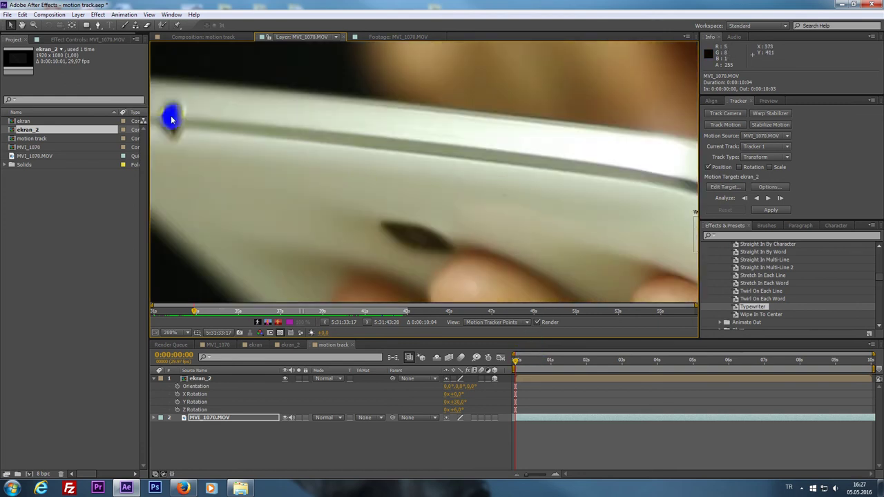
{"action": "left_click_drag", "start_coordinate": [657, 231], "coordinate": [549, 217]}
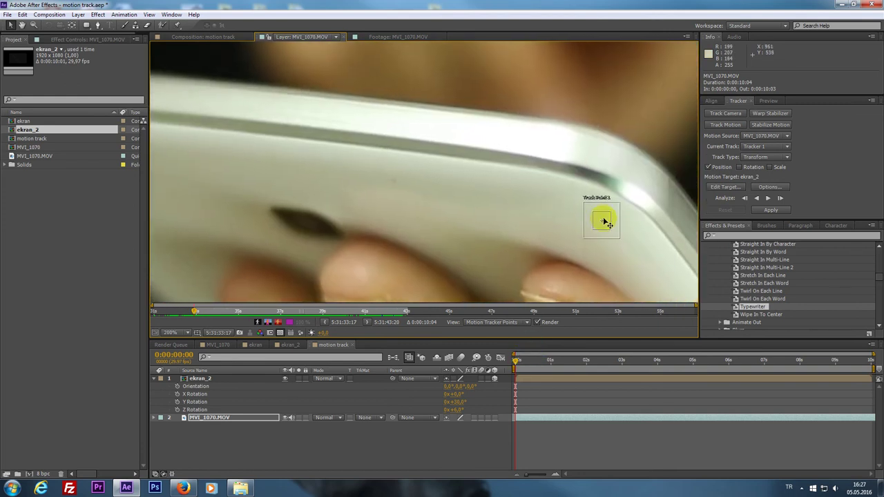
{"action": "left_click_drag", "start_coordinate": [604, 221], "coordinate": [266, 173]}
{"action": "left_click_drag", "start_coordinate": [354, 182], "coordinate": [335, 140]}
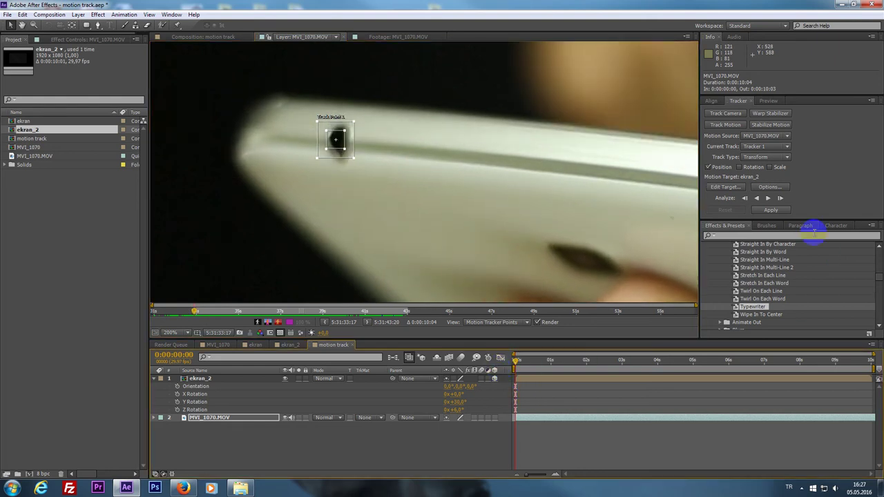
{"action": "left_click", "coordinate": [768, 199]}
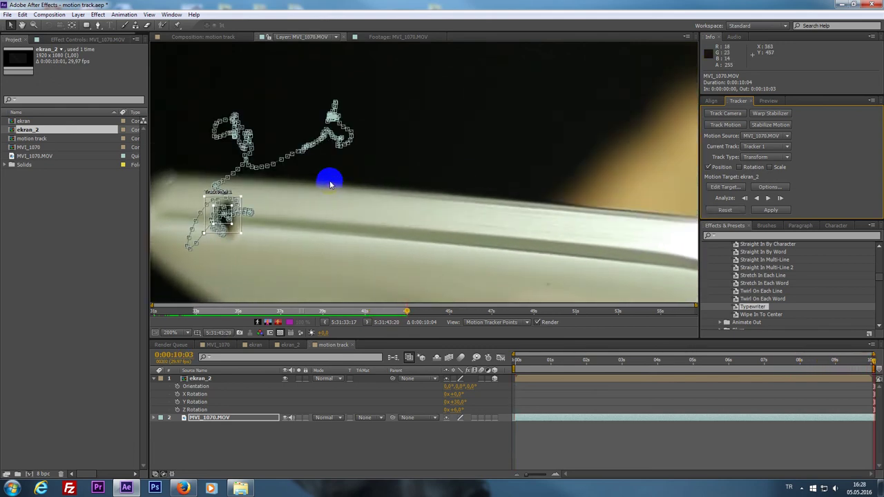
Check the tracked path against the dark hole from 0:00:00:00 to 0:00:10:00, and return to the start
{"action": "scroll", "coordinate": [324, 214], "scroll_direction": "up", "scroll_amount": 2}
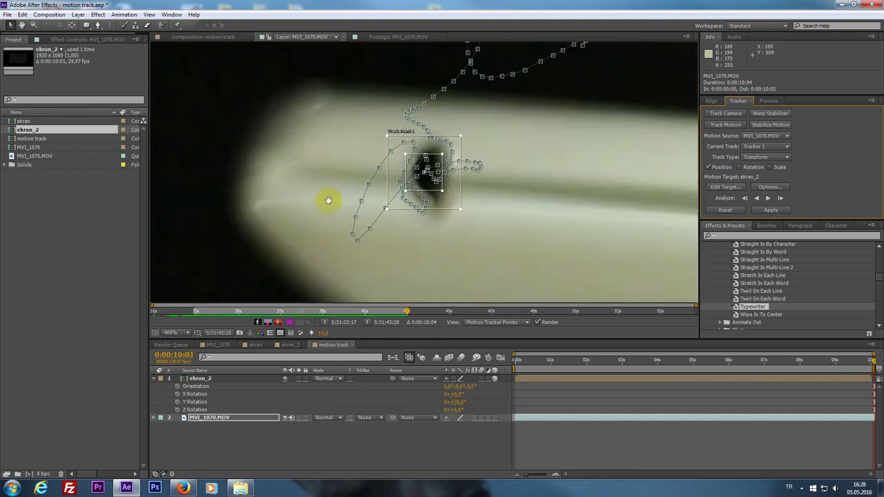
{"action": "left_click", "coordinate": [516, 370]}
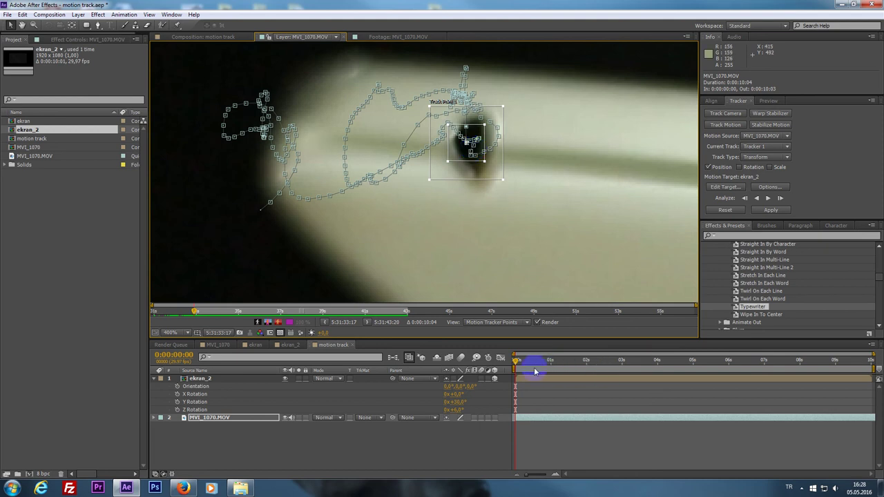
{"action": "left_click_drag", "start_coordinate": [534, 372], "coordinate": [661, 362]}
{"action": "scroll", "coordinate": [494, 202], "scroll_direction": "down", "scroll_amount": 2}
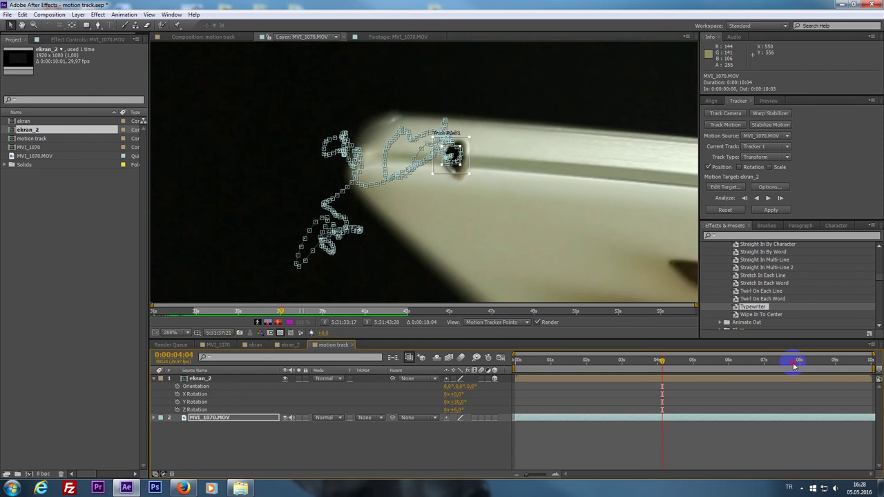
{"action": "left_click_drag", "start_coordinate": [794, 366], "coordinate": [871, 362]}
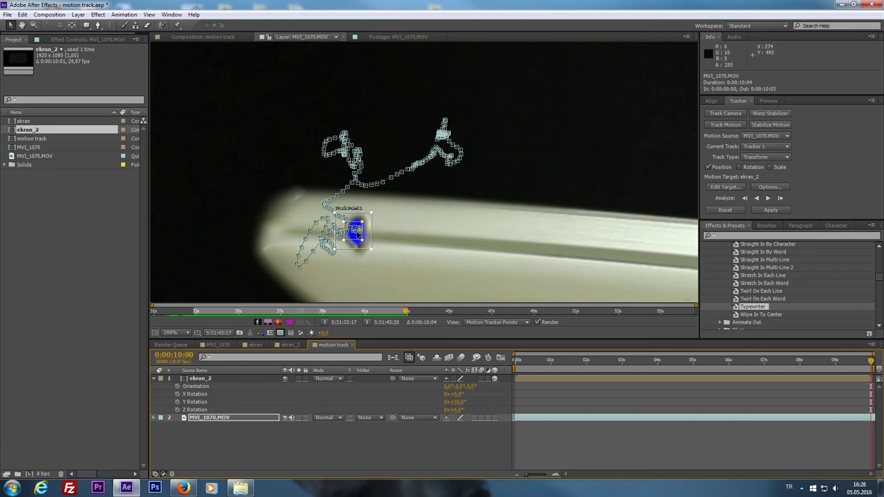
{"action": "scroll", "coordinate": [356, 233], "scroll_direction": "up", "scroll_amount": 2}
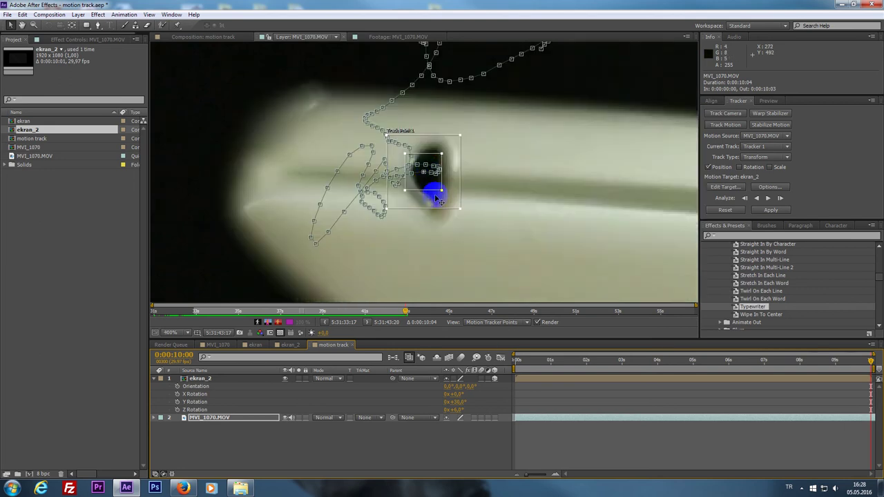
{"action": "left_click", "coordinate": [511, 361]}
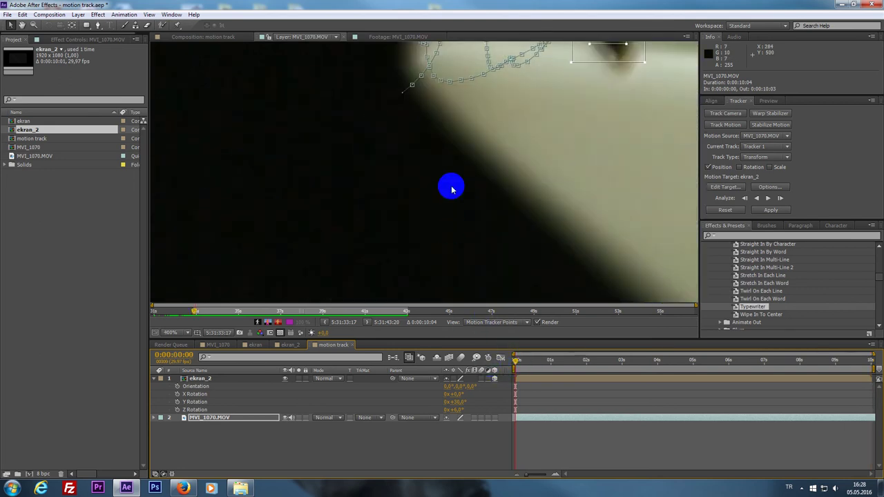
{"action": "scroll", "coordinate": [453, 188], "scroll_direction": "down", "scroll_amount": 3}
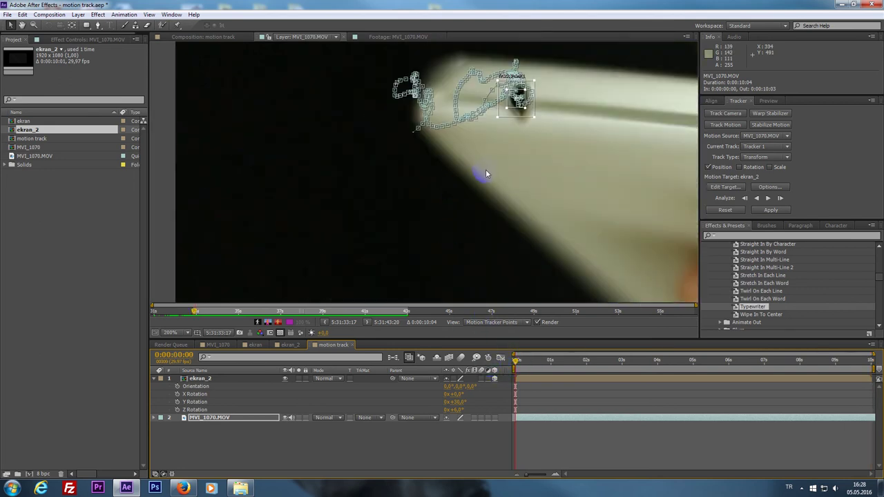
{"action": "scroll", "coordinate": [352, 205], "scroll_direction": "up", "scroll_amount": 1}
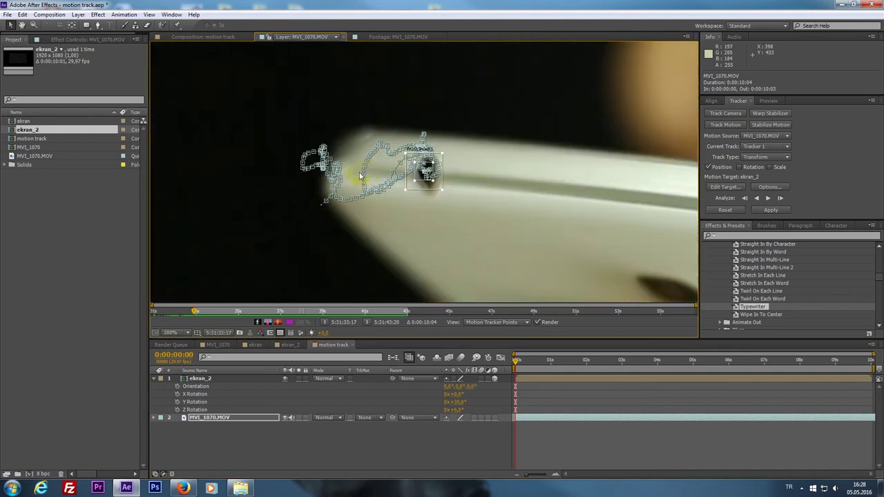
Set the motion target to the ekran_2 layer
{"action": "left_click", "coordinate": [725, 187]}
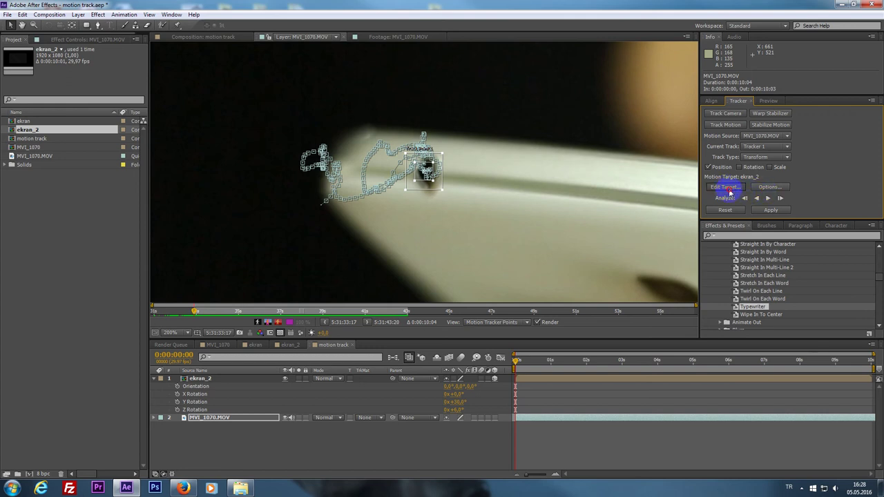
{"action": "left_click", "coordinate": [724, 187]}
{"action": "left_click", "coordinate": [509, 320]}
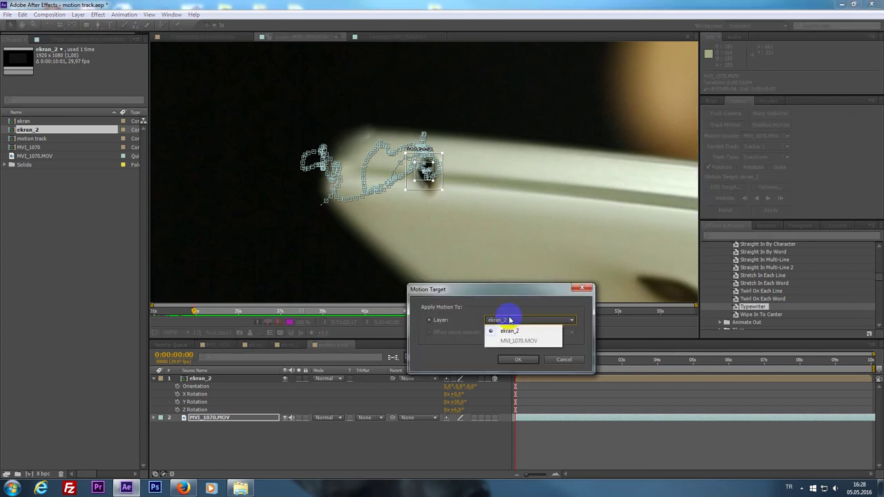
{"action": "left_click", "coordinate": [509, 331]}
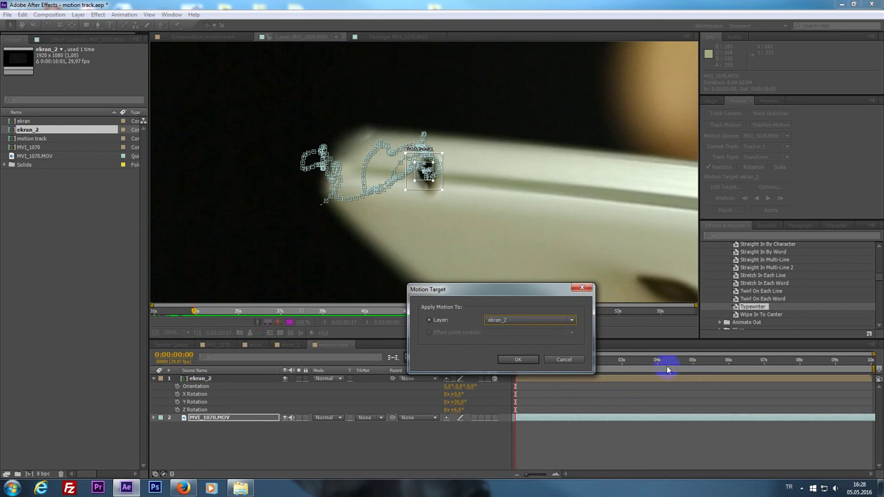
{"action": "left_click", "coordinate": [524, 321]}
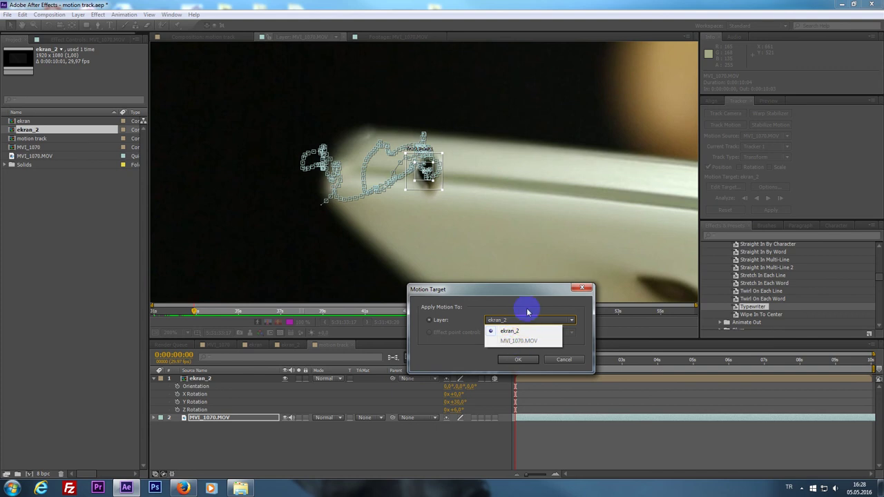
{"action": "left_click", "coordinate": [517, 310]}
{"action": "left_click", "coordinate": [504, 321]}
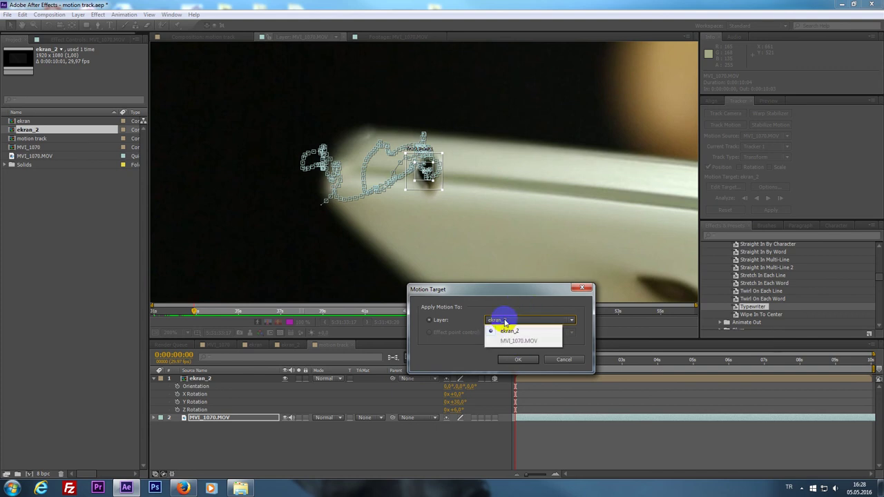
{"action": "left_click", "coordinate": [509, 332]}
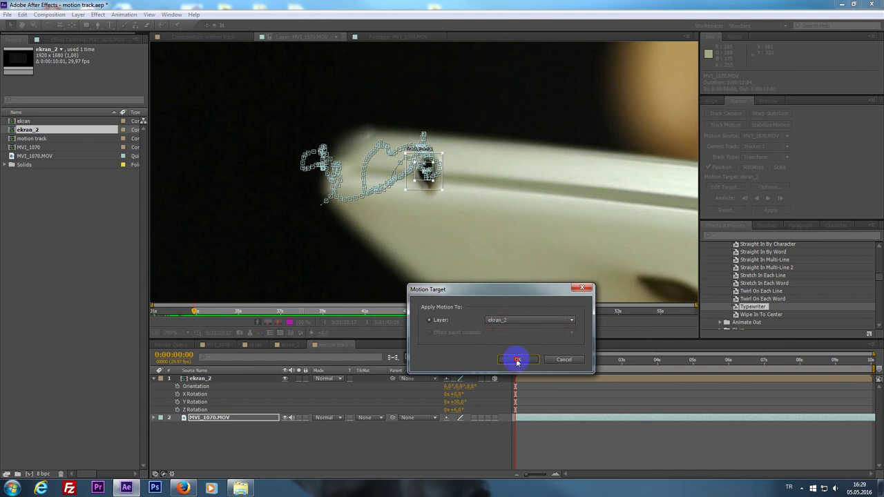
{"action": "left_click", "coordinate": [517, 360]}
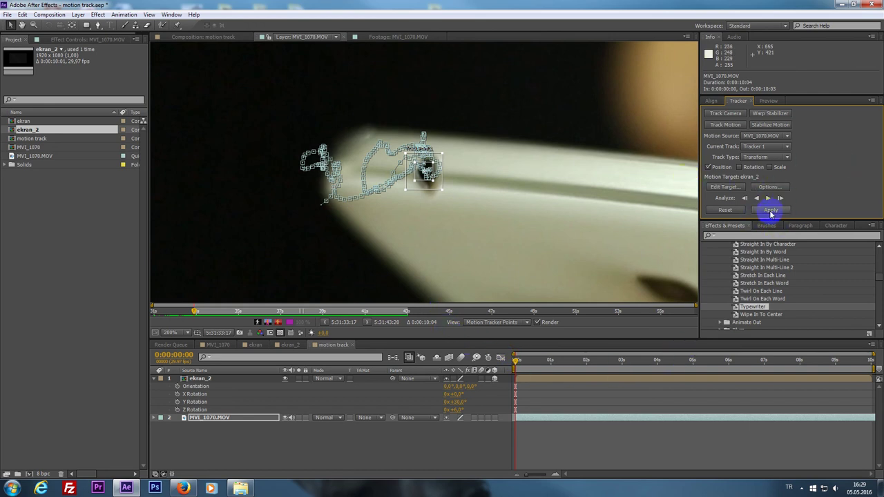
Apply the tracked motion to the ekran_2 layer in the X and Y dimensions
{"action": "left_click", "coordinate": [771, 211]}
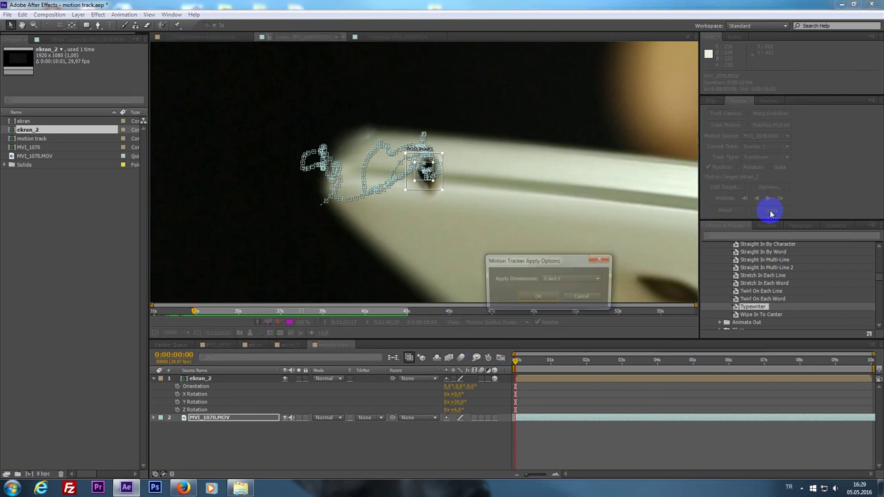
{"action": "left_click", "coordinate": [556, 279]}
{"action": "left_click", "coordinate": [556, 279]}
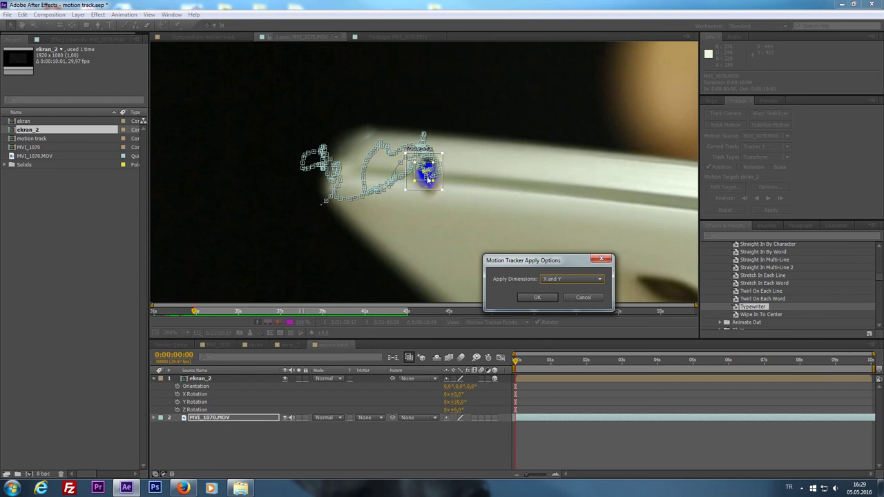
{"action": "left_click", "coordinate": [556, 280]}
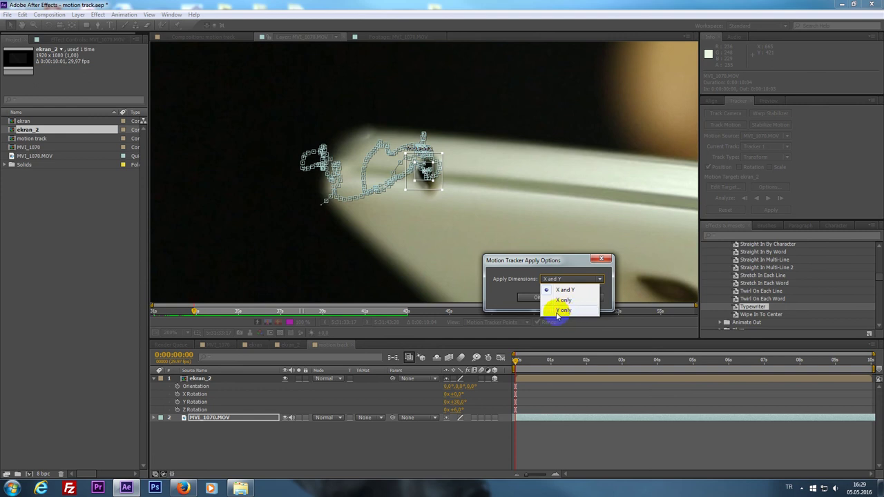
{"action": "left_click", "coordinate": [526, 290]}
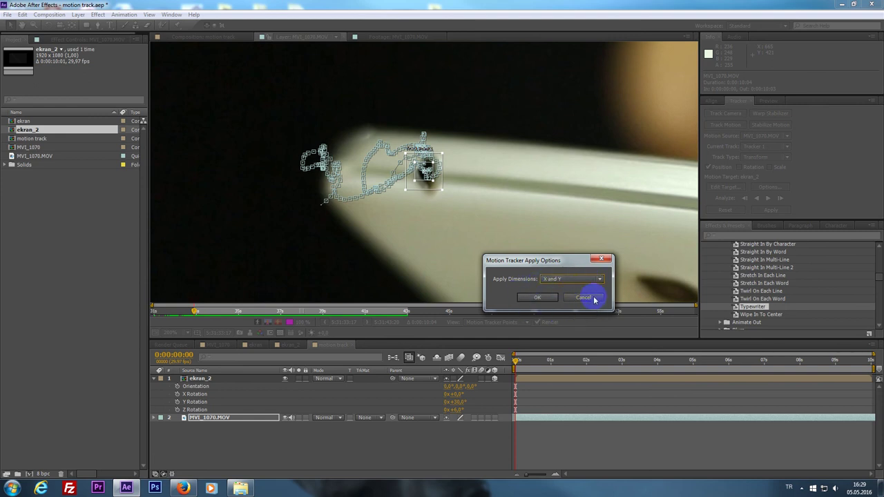
{"action": "left_click", "coordinate": [537, 297]}
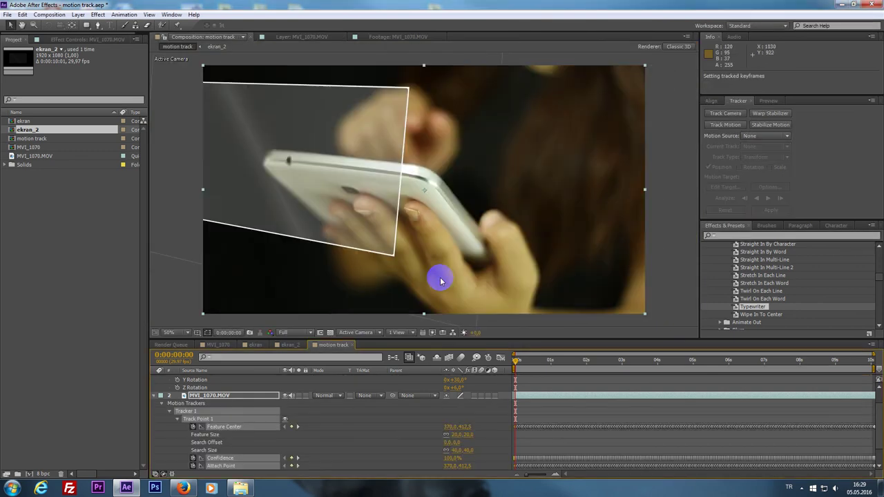
Examine the Track Point 1 keyframes under MVI_1070.MOV in the timeline, and collapse the layer's properties
{"action": "scroll", "coordinate": [387, 183], "scroll_direction": "down", "scroll_amount": 1}
{"action": "scroll", "coordinate": [420, 184], "scroll_direction": "up", "scroll_amount": 1}
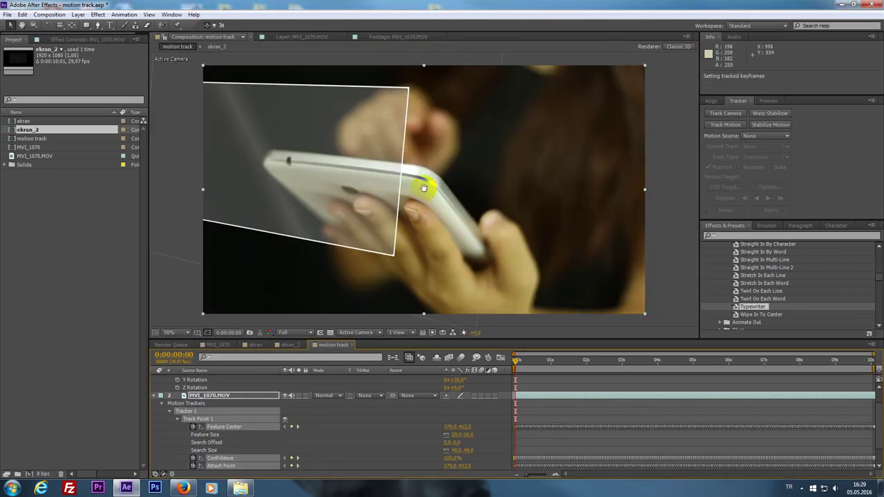
{"action": "left_click_drag", "start_coordinate": [420, 184], "coordinate": [473, 188]}
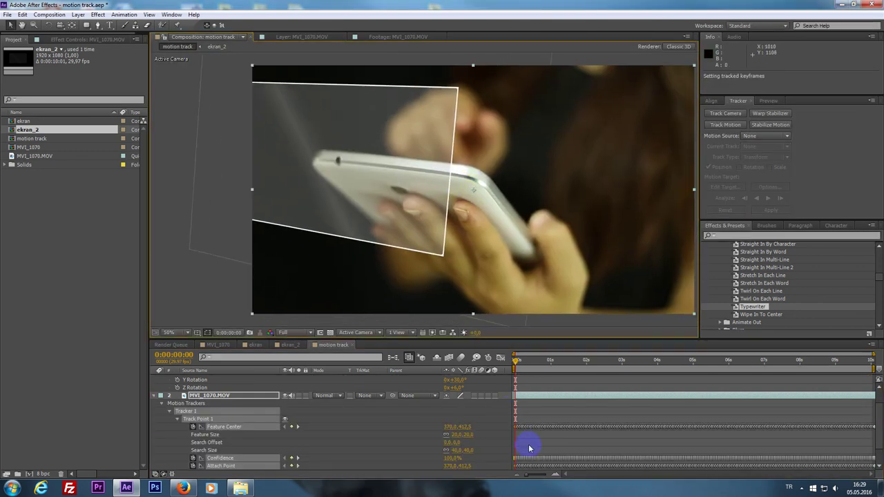
{"action": "scroll", "coordinate": [531, 446], "scroll_direction": "down", "scroll_amount": 2}
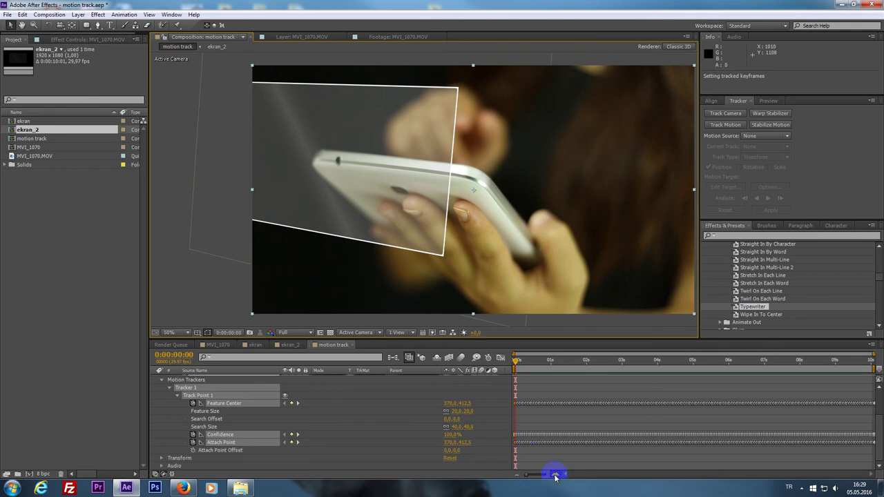
{"action": "left_click_drag", "start_coordinate": [555, 476], "coordinate": [557, 475]}
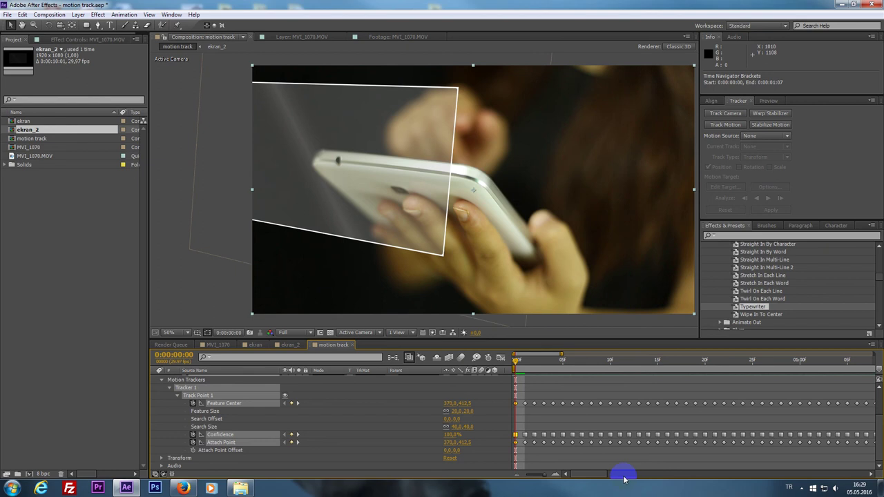
{"action": "left_click_drag", "start_coordinate": [624, 477], "coordinate": [523, 475]}
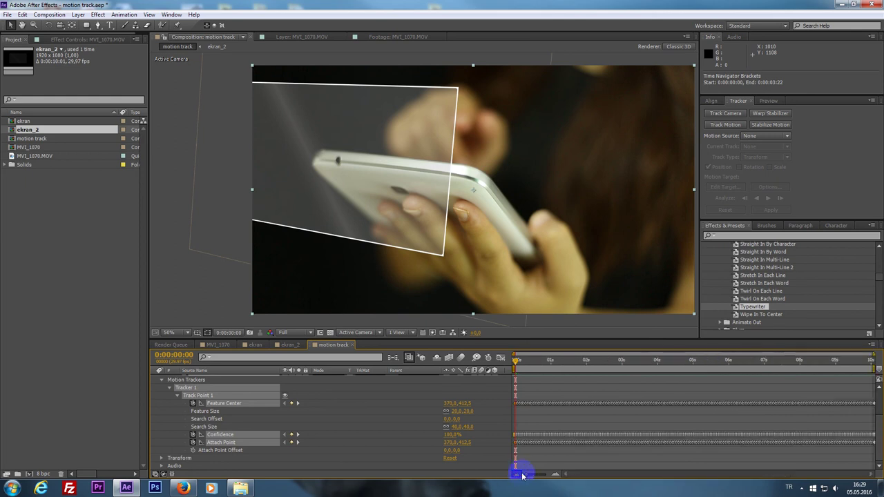
{"action": "scroll", "coordinate": [578, 450], "scroll_direction": "up", "scroll_amount": 3}
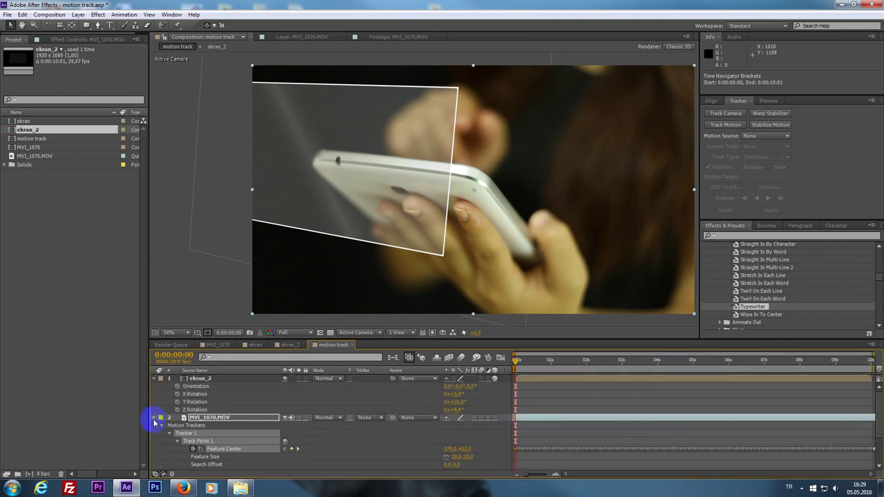
{"action": "left_click", "coordinate": [154, 418]}
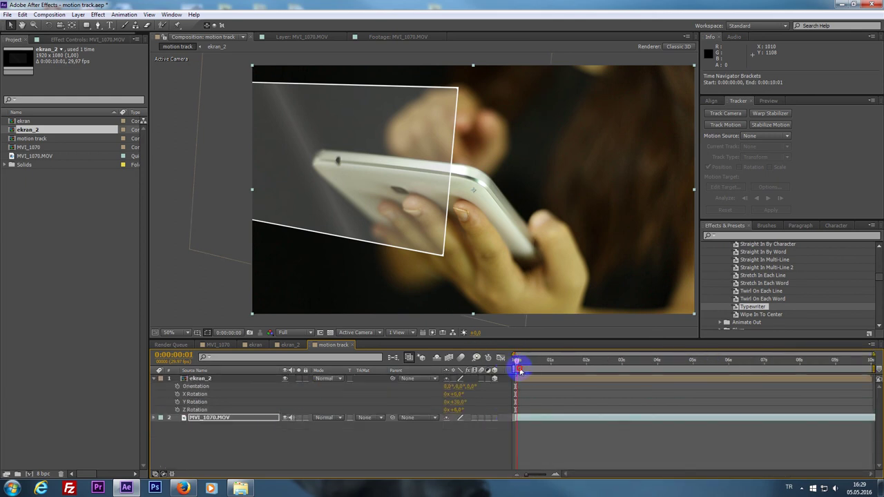
Preview the composition from the start and scrub to 0:00:05:00 to check how the ekran_2 screen follows the tablet
{"action": "left_click_drag", "start_coordinate": [520, 371], "coordinate": [482, 379]}
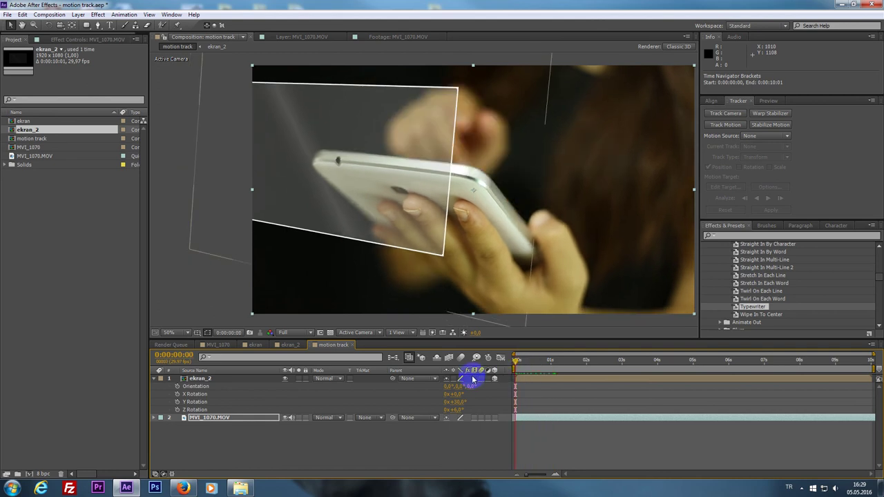
{"action": "key", "text": "KP_0"}
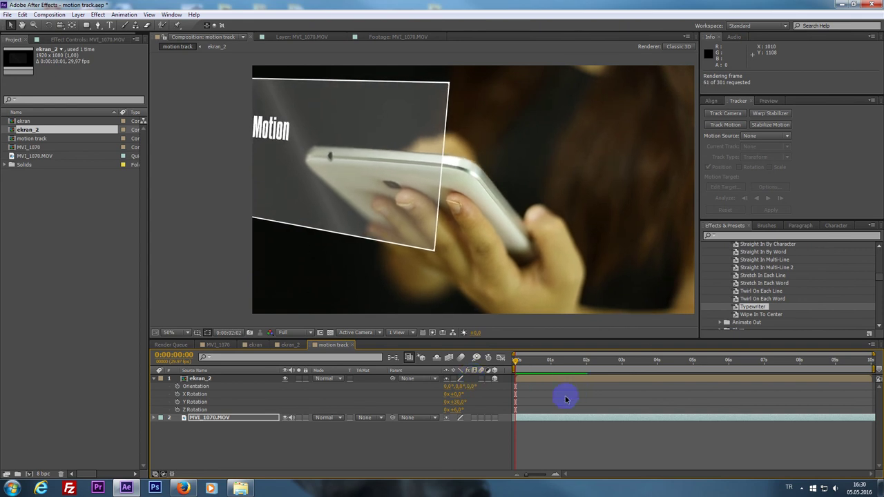
{"action": "key", "text": "space"}
{"action": "left_click_drag", "start_coordinate": [523, 372], "coordinate": [694, 393]}
{"action": "left_click", "coordinate": [618, 382]}
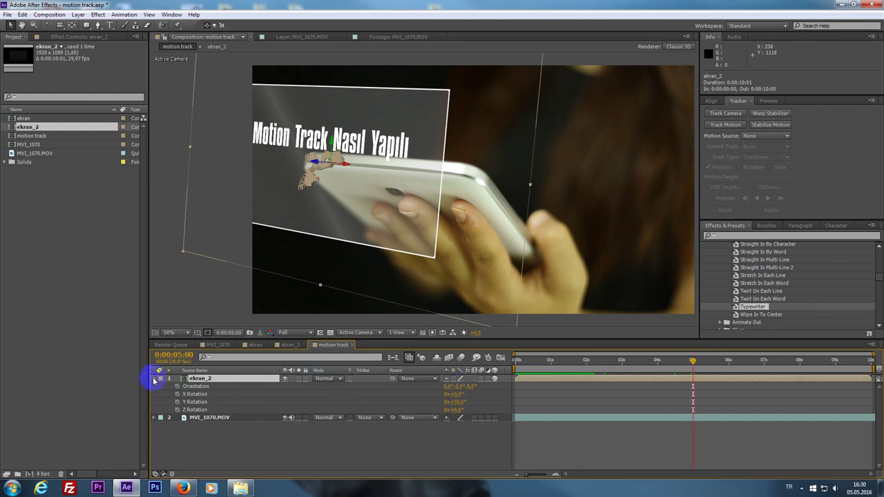
Reveal ekran_2's transform properties, inspect the tracked Position keyframes up close, and return to 0:00:00:00
{"action": "left_click", "coordinate": [155, 379]}
{"action": "left_click", "coordinate": [157, 380]}
{"action": "left_click", "coordinate": [194, 410]}
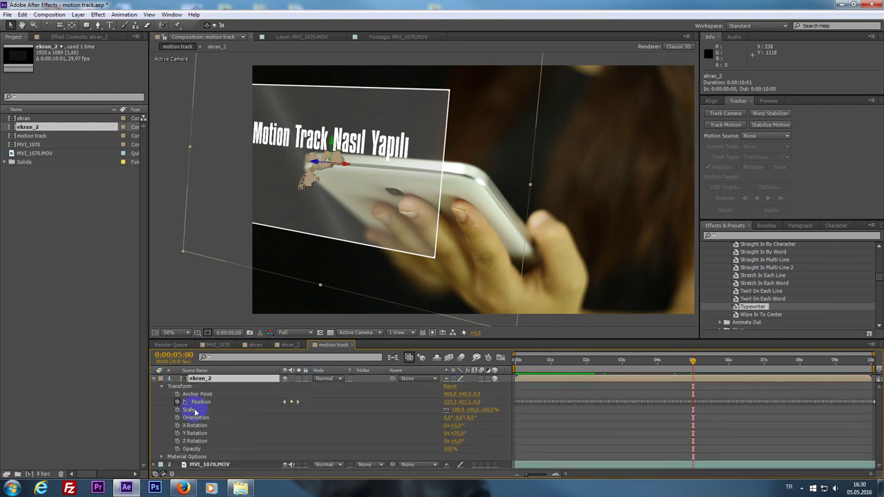
{"action": "left_click", "coordinate": [196, 404]}
{"action": "left_click_drag", "start_coordinate": [542, 373], "coordinate": [592, 389]}
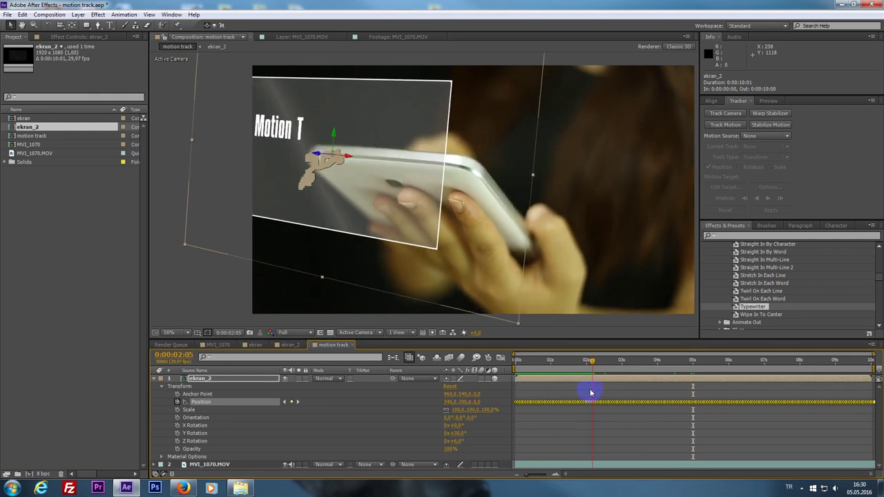
{"action": "left_click_drag", "start_coordinate": [557, 477], "coordinate": [600, 475]}
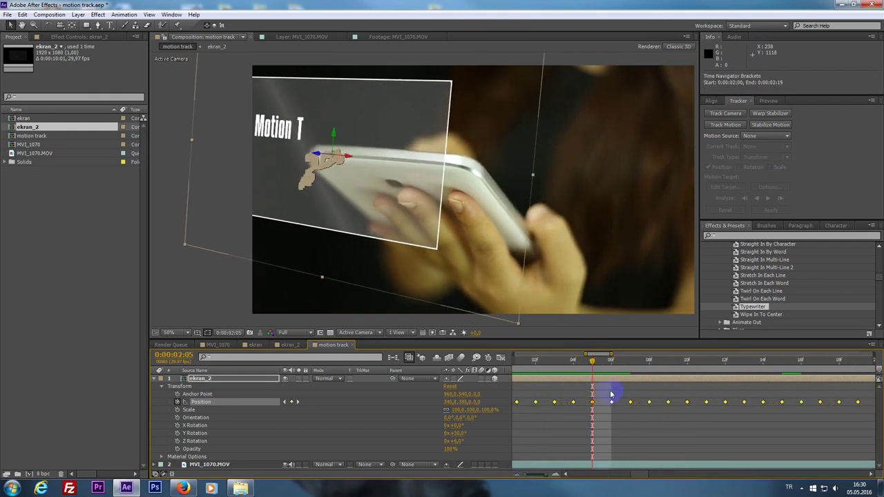
{"action": "left_click", "coordinate": [516, 476]}
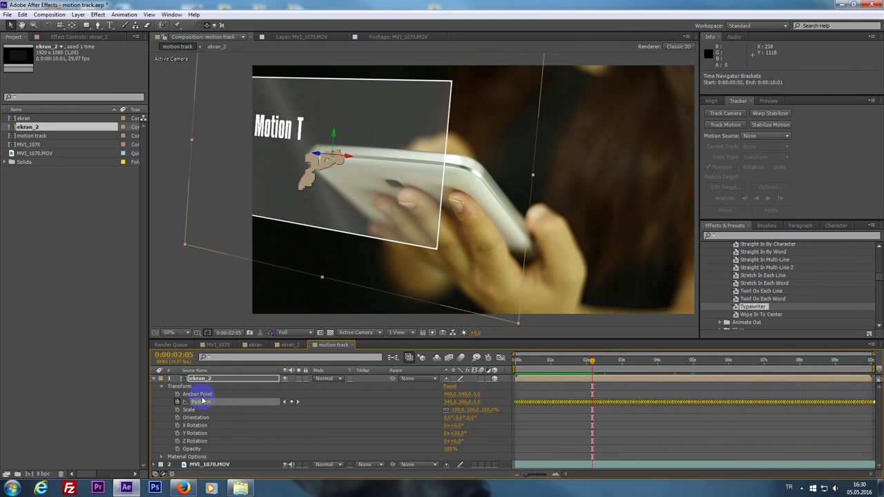
{"action": "left_click_drag", "start_coordinate": [556, 371], "coordinate": [498, 383]}
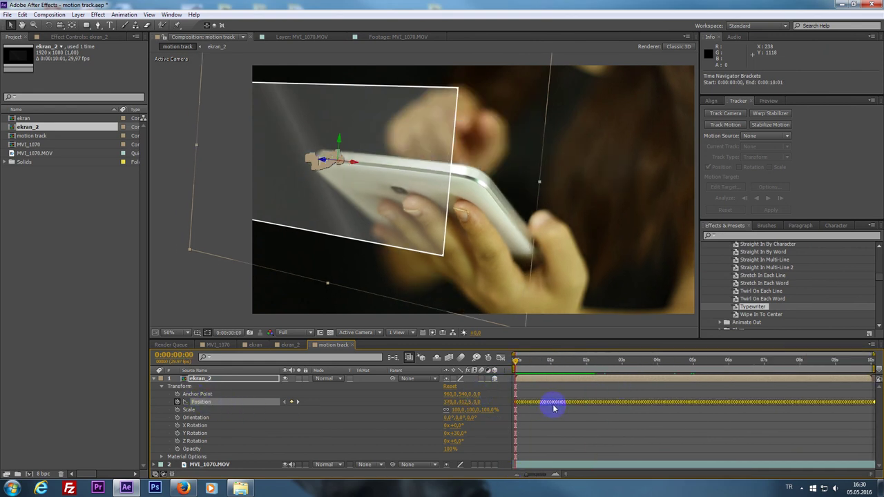
Shift ekran_2's Anchor Point to about 564 on X and 598 on Y so the screen sits over the tablet
{"action": "left_click", "coordinate": [326, 146]}
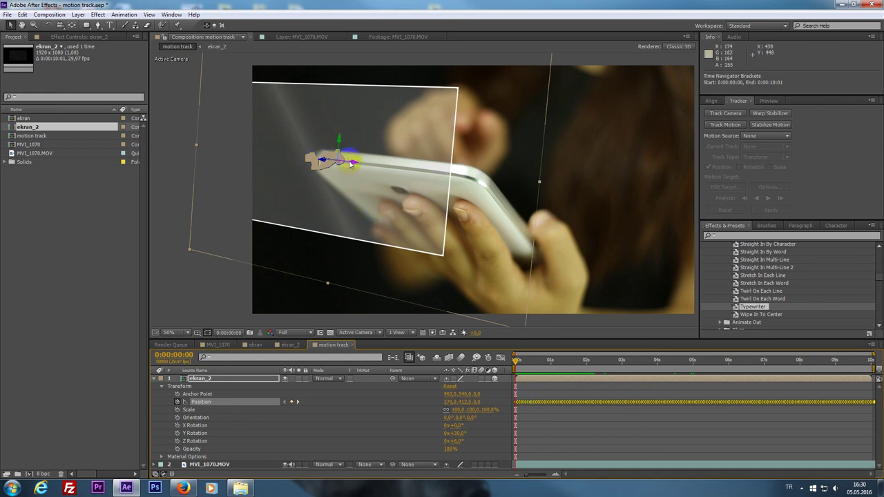
{"action": "left_click", "coordinate": [196, 395]}
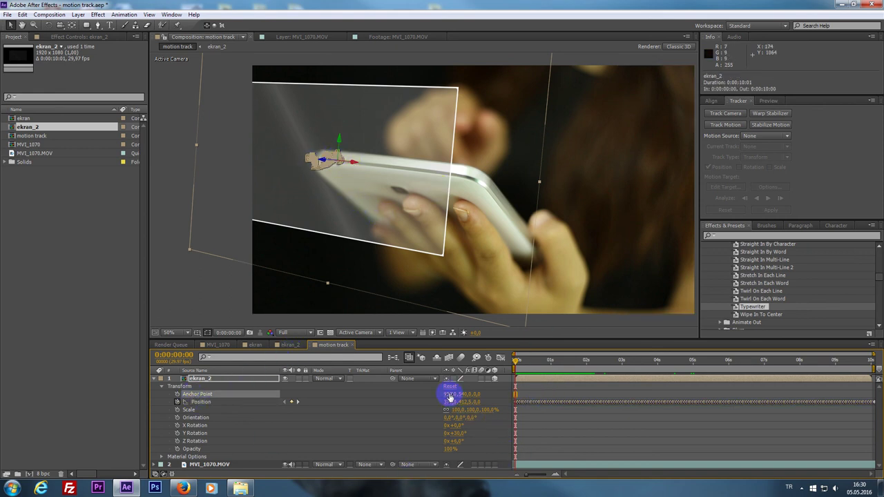
{"action": "left_click_drag", "start_coordinate": [449, 394], "coordinate": [266, 392]}
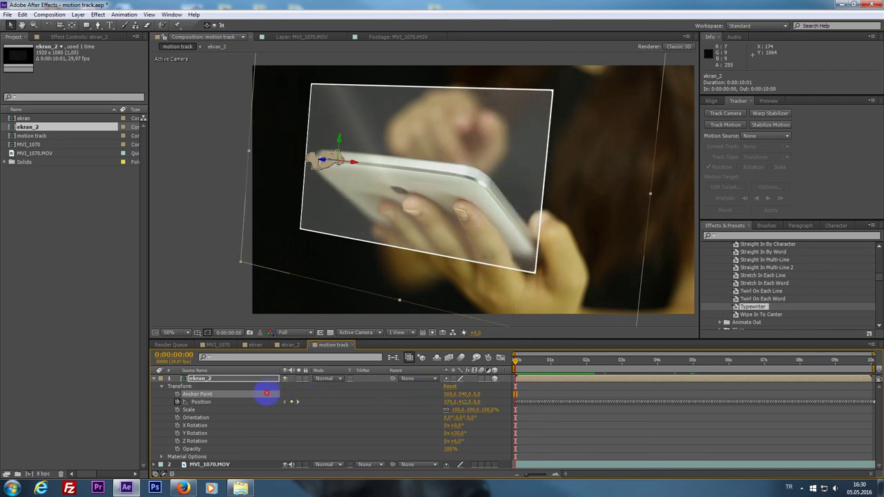
{"action": "left_click", "coordinate": [470, 404]}
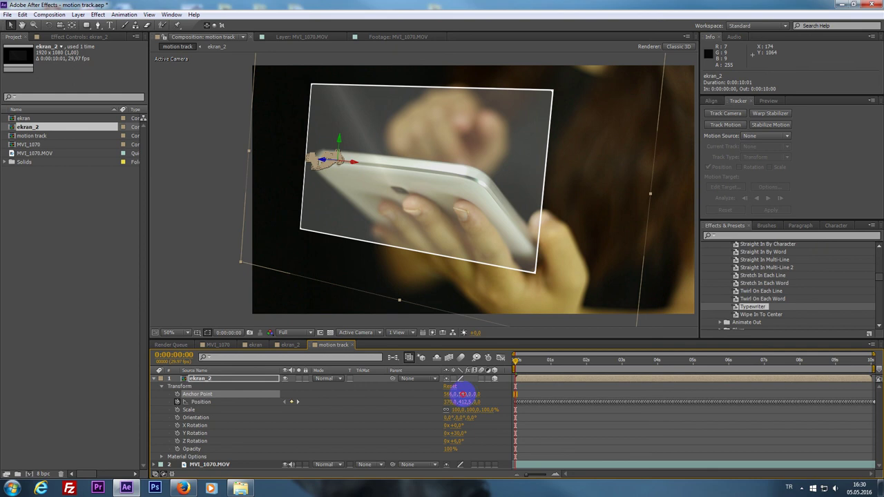
{"action": "left_click_drag", "start_coordinate": [462, 394], "coordinate": [497, 390]}
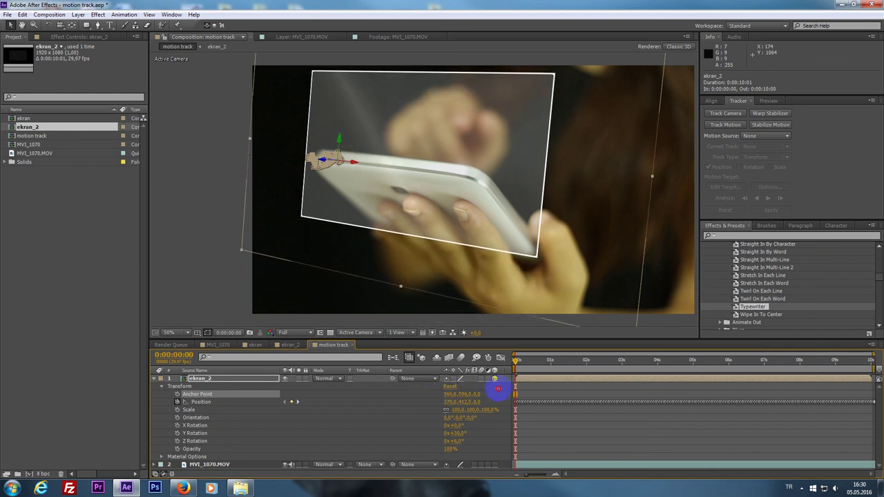
Save the project and play a RAM preview of the repositioned ekran_2 screen moving with the tablet
{"action": "scroll", "coordinate": [483, 183], "scroll_direction": "down", "scroll_amount": 2}
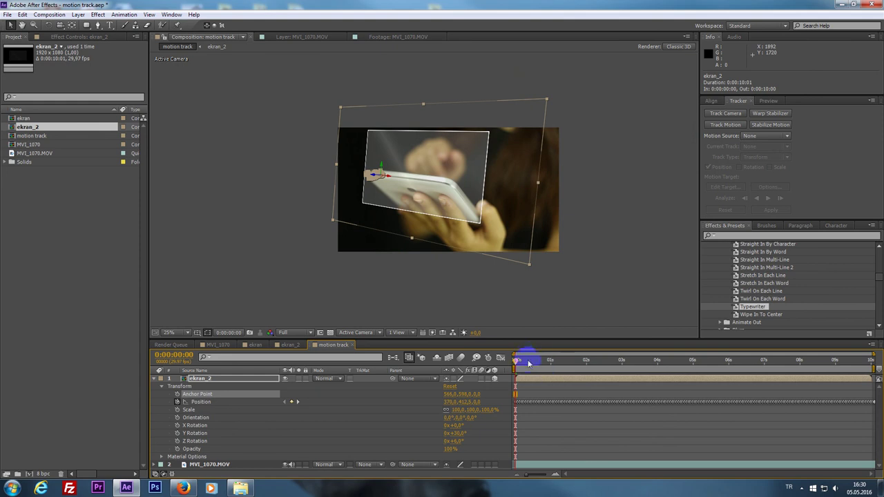
{"action": "left_click_drag", "start_coordinate": [528, 363], "coordinate": [413, 402]}
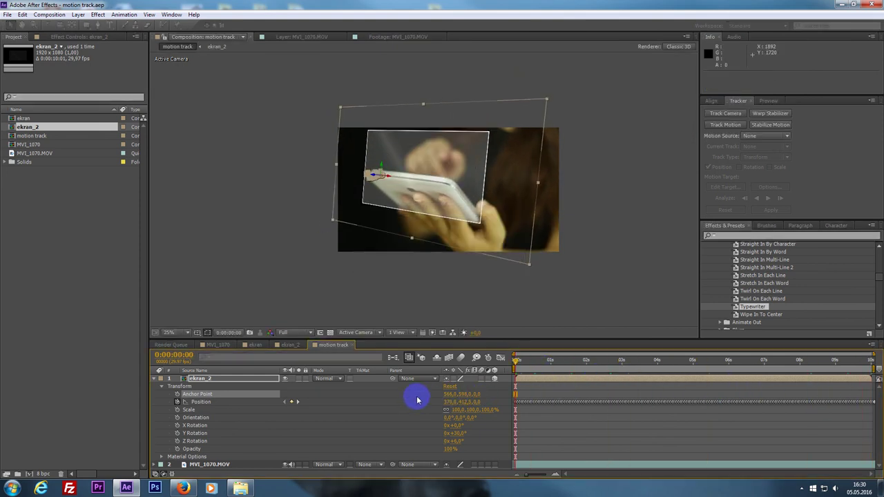
{"action": "scroll", "coordinate": [428, 201], "scroll_direction": "up", "scroll_amount": 2}
{"action": "mouse_move", "coordinate": [468, 161]}
{"action": "left_mouse_down"}
{"action": "mouse_move", "coordinate": [449, 160]}
{"action": "mouse_move", "coordinate": [468, 154]}
{"action": "left_mouse_up"}
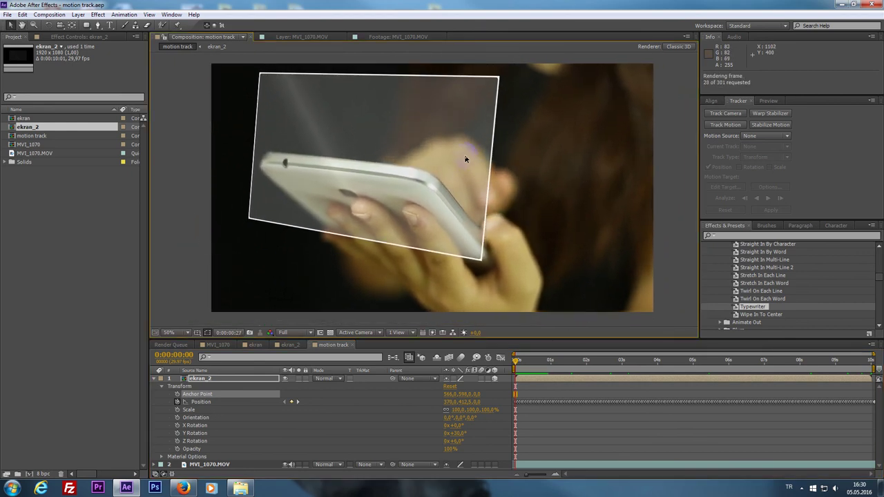
{"action": "left_click", "coordinate": [465, 158]}
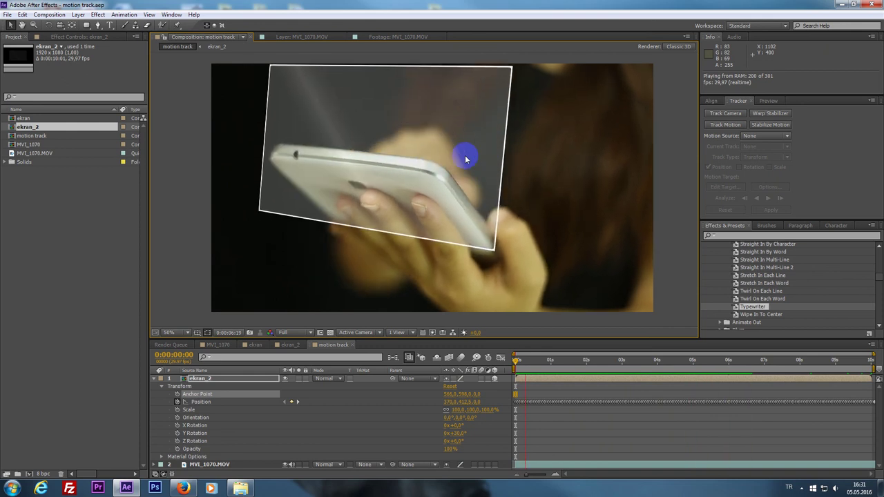
{"action": "key", "text": "space"}
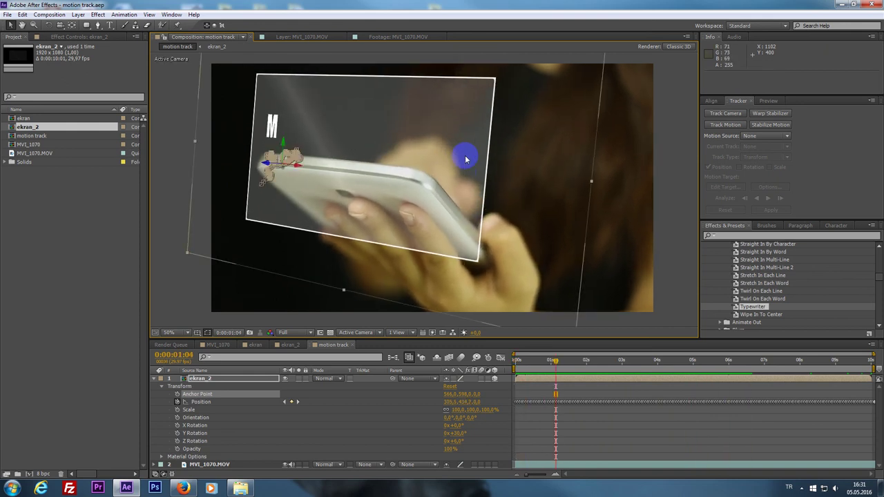
Collapse ekran_2's properties and start a Transform motion track on the ekran_2 layer at 0:00:00:10
{"action": "left_click", "coordinate": [154, 378]}
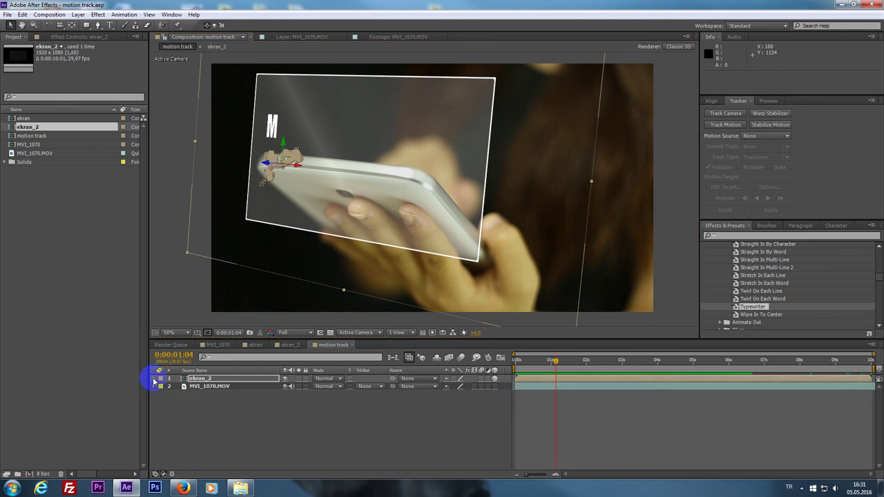
{"action": "left_click_drag", "start_coordinate": [564, 359], "coordinate": [527, 360]}
{"action": "left_click", "coordinate": [725, 275]}
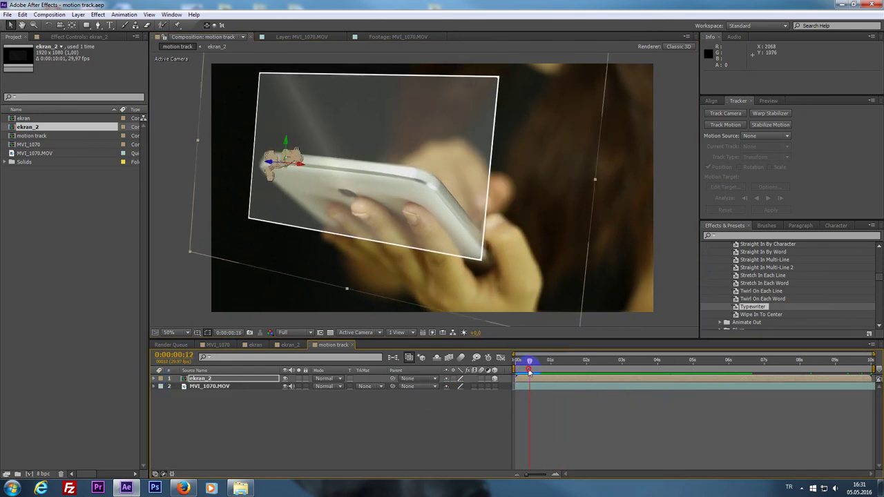
{"action": "left_click", "coordinate": [639, 358]}
{"action": "left_click", "coordinate": [539, 381]}
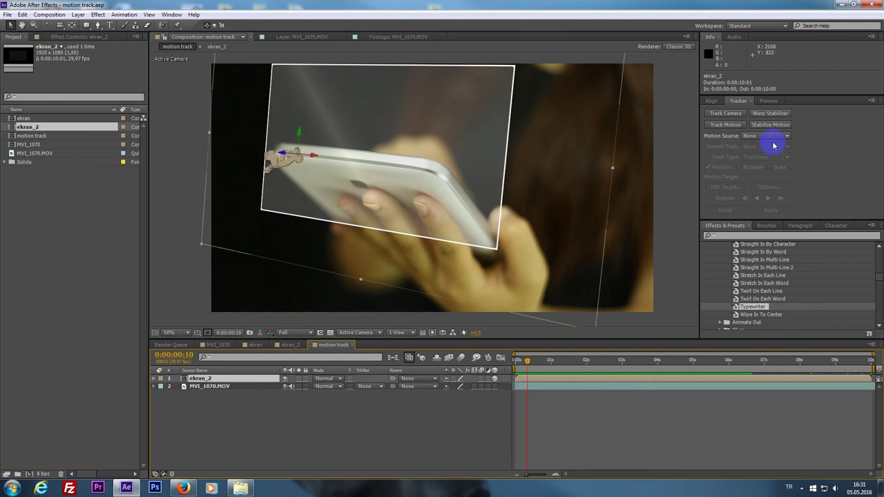
{"action": "left_click", "coordinate": [725, 125]}
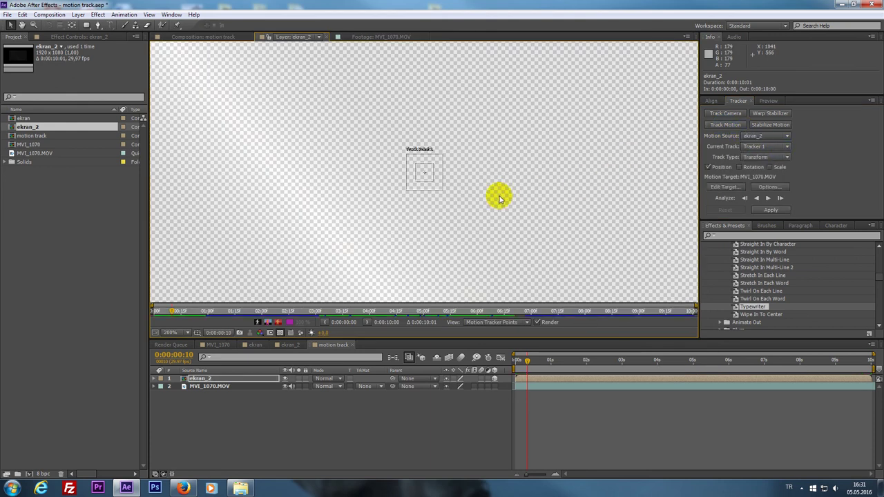
{"action": "scroll", "coordinate": [499, 199], "scroll_direction": "down", "scroll_amount": 6}
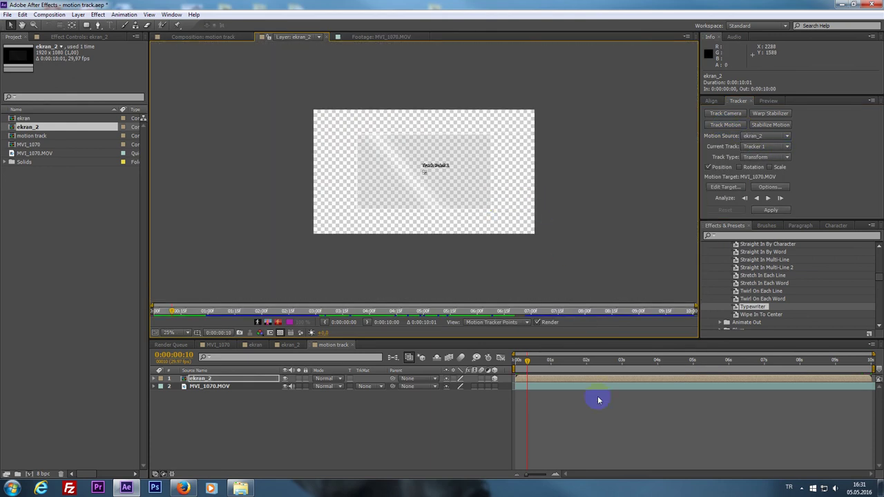
Undo the motion tracker added to ekran_2 and return to the motion track composition with ekran_2 selected
{"action": "key", "text": "ctrl+z"}
{"action": "left_click", "coordinate": [235, 37]}
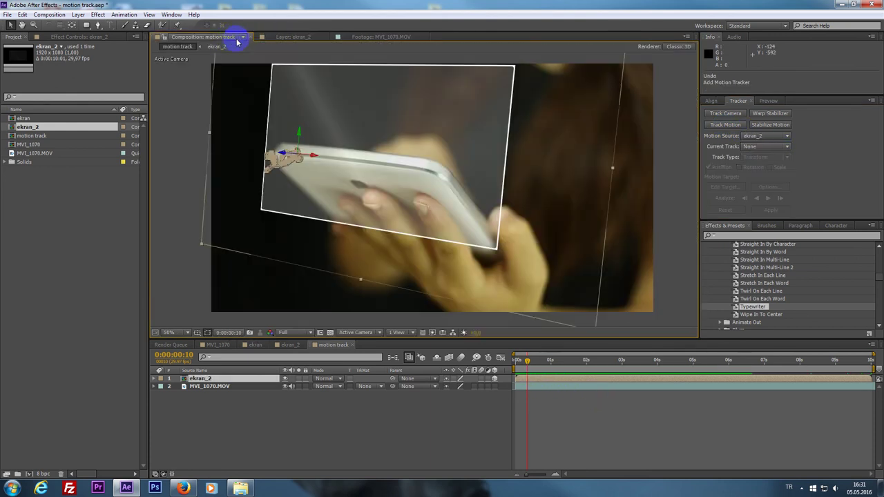
{"action": "left_click", "coordinate": [529, 402]}
{"action": "left_click", "coordinate": [533, 380]}
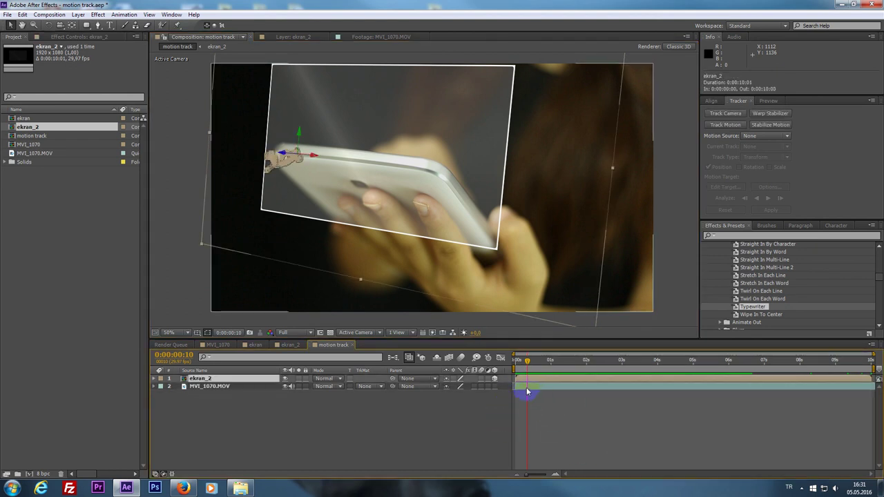
Start a new motion track on the MVI_1070.MOV layer at 0:00:00:10 and review the available track types
{"action": "left_click", "coordinate": [536, 390]}
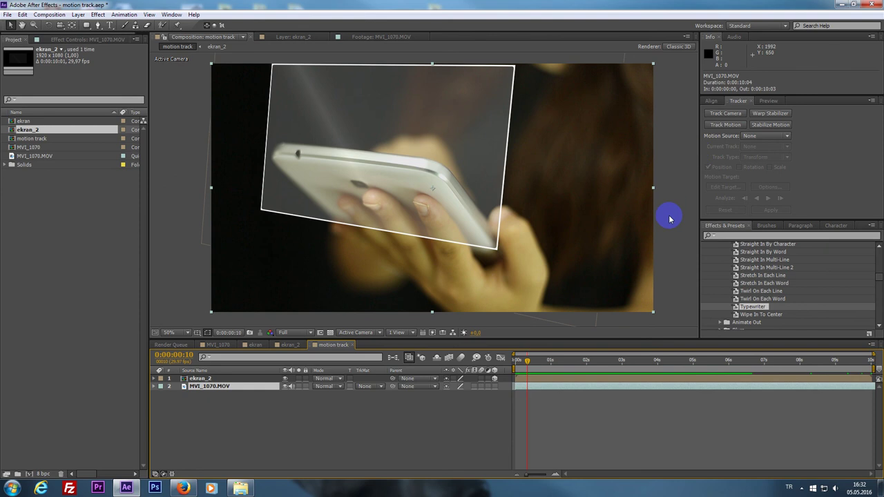
{"action": "left_click", "coordinate": [725, 125]}
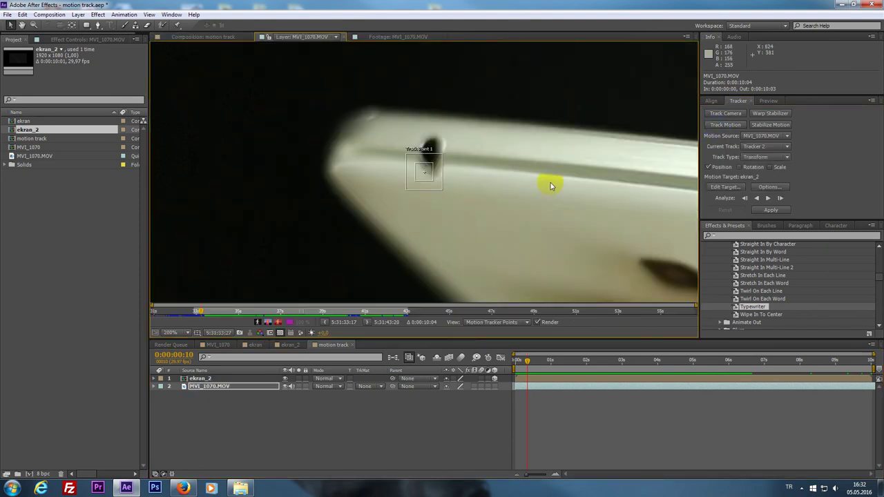
{"action": "left_click", "coordinate": [775, 156]}
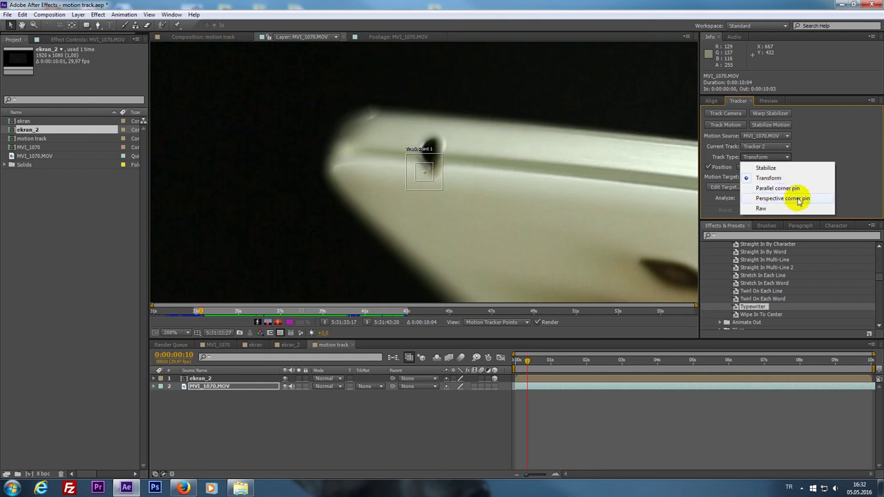
{"action": "left_click", "coordinate": [838, 148]}
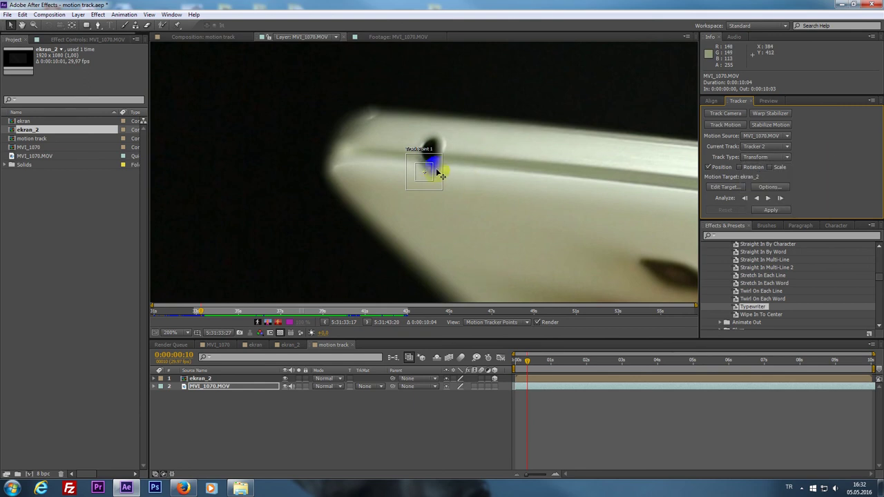
Place Track Point 1 on the dark hole near the tablet's corner at 0:00:10:00 and analyze the motion forward
{"action": "key", "text": "Home"}
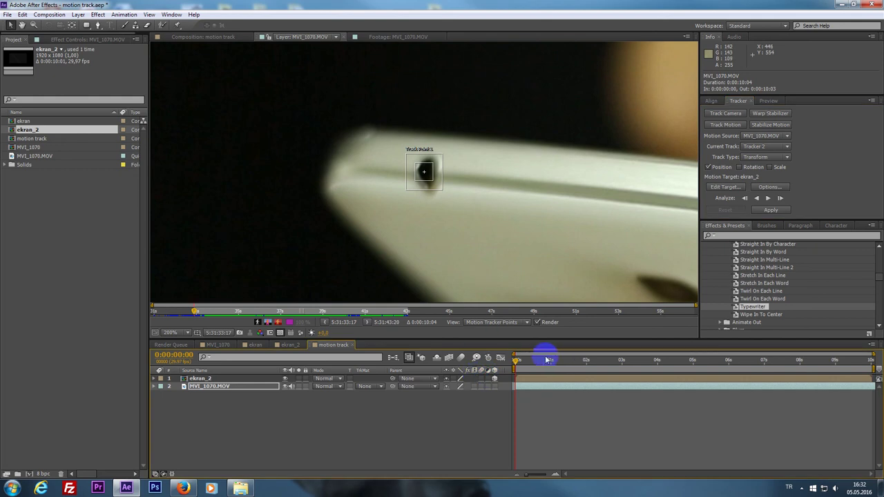
{"action": "key", "text": "End"}
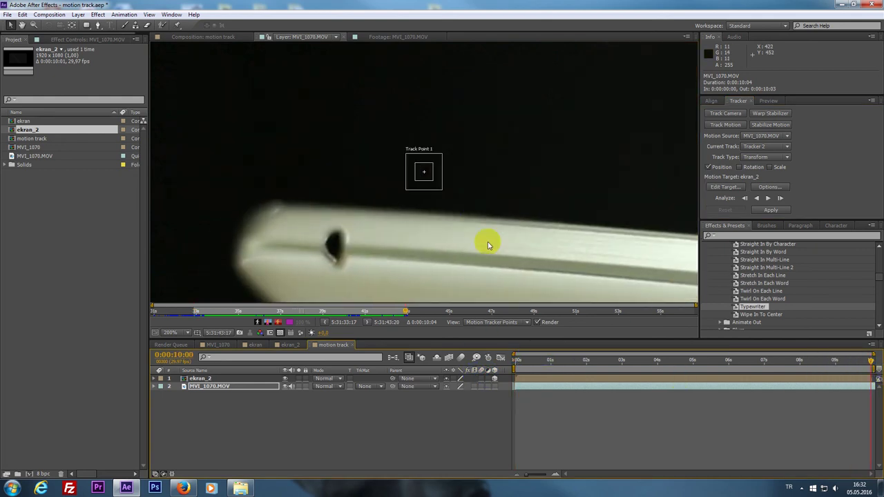
{"action": "left_click_drag", "start_coordinate": [420, 173], "coordinate": [332, 245]}
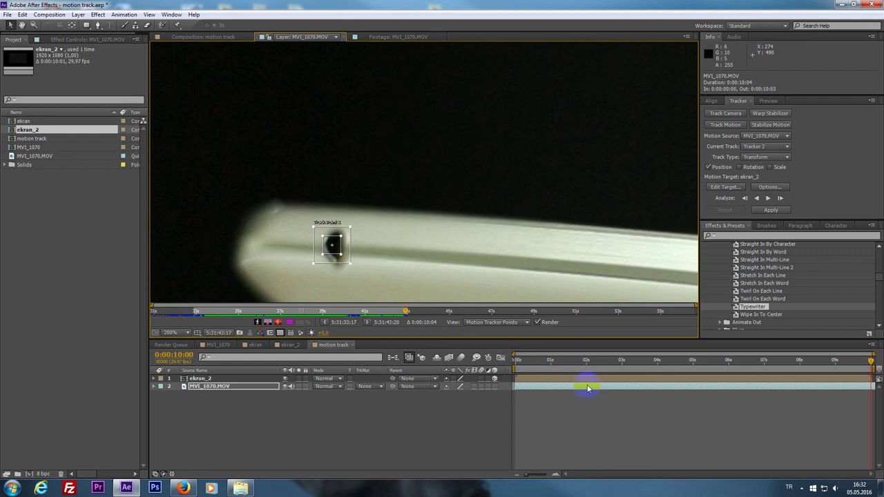
{"action": "left_click", "coordinate": [768, 199]}
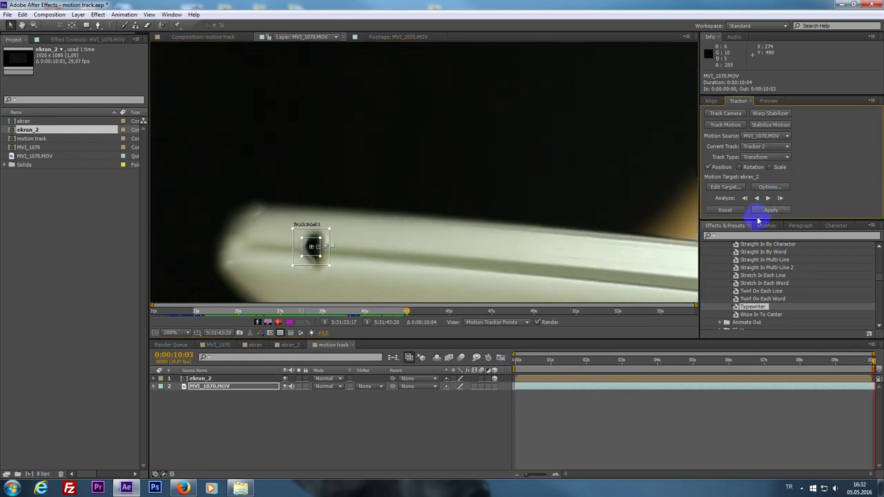
Review which layers can receive the tracked motion in the motion target settings, and cancel
{"action": "left_click", "coordinate": [726, 189]}
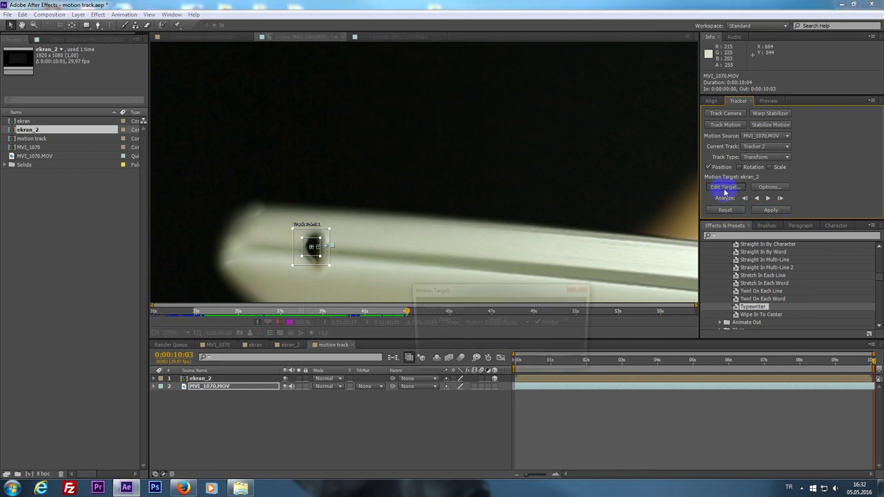
{"action": "left_click", "coordinate": [500, 319]}
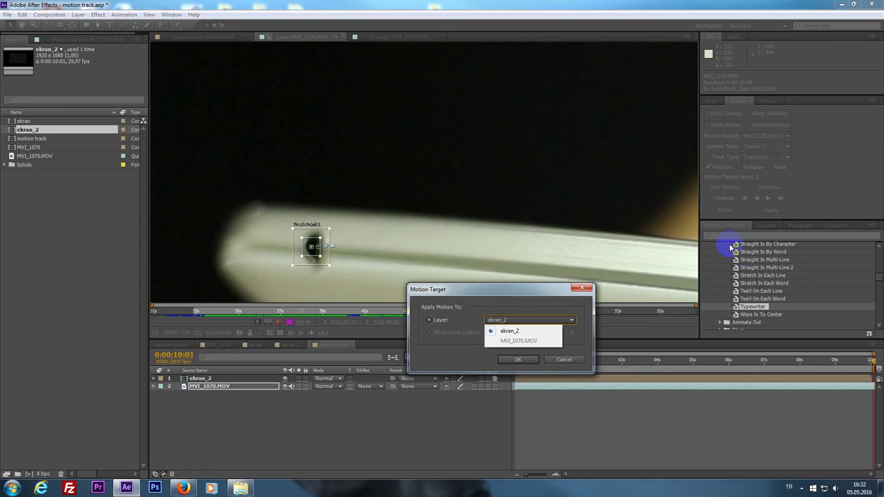
{"action": "left_click", "coordinate": [560, 357]}
{"action": "left_click", "coordinate": [563, 359]}
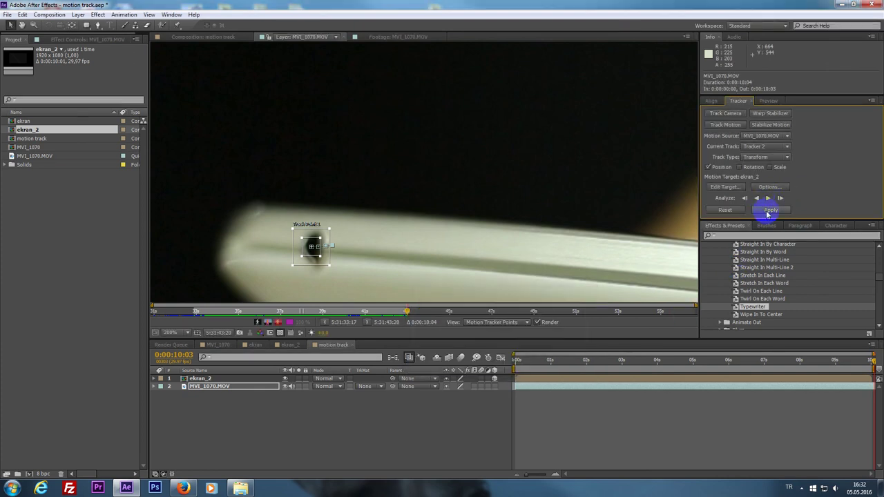
Return to the motion track composition and preview it from 0:00:00:00 with the whole frame in view at 25%
{"action": "left_click", "coordinate": [183, 36]}
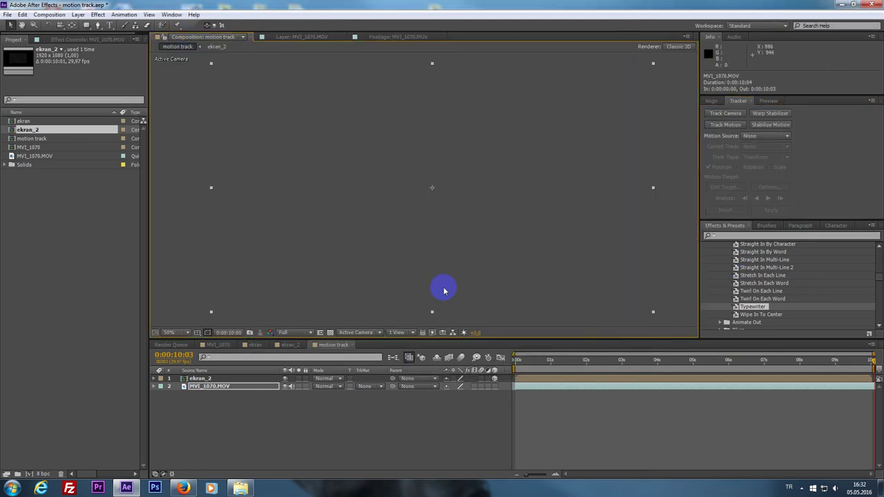
{"action": "left_click_drag", "start_coordinate": [526, 370], "coordinate": [499, 369]}
{"action": "scroll", "coordinate": [486, 220], "scroll_direction": "down", "scroll_amount": 1}
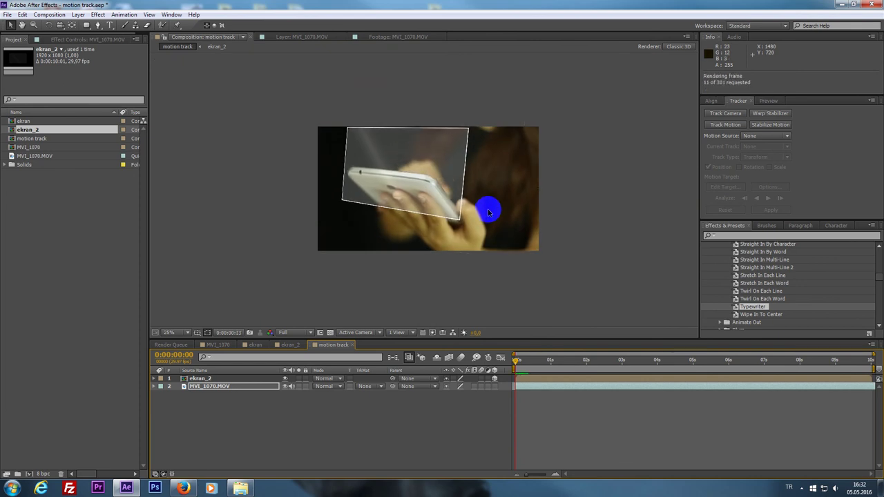
{"action": "key", "text": "space"}
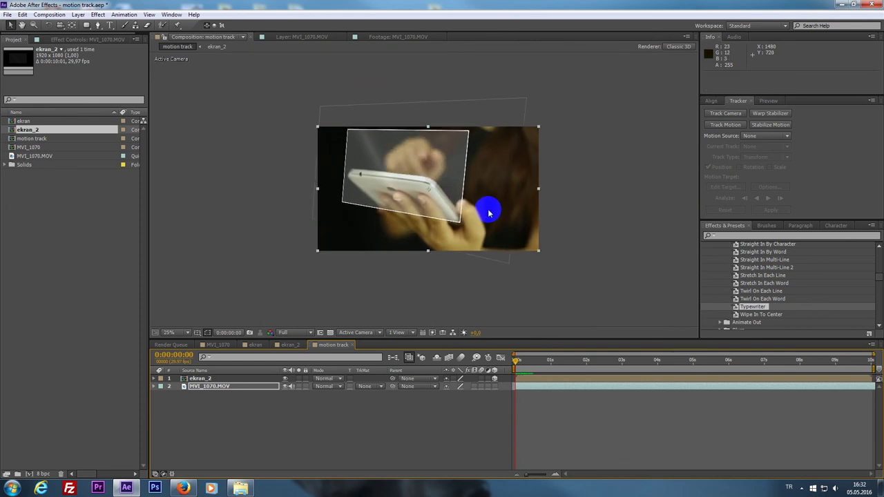